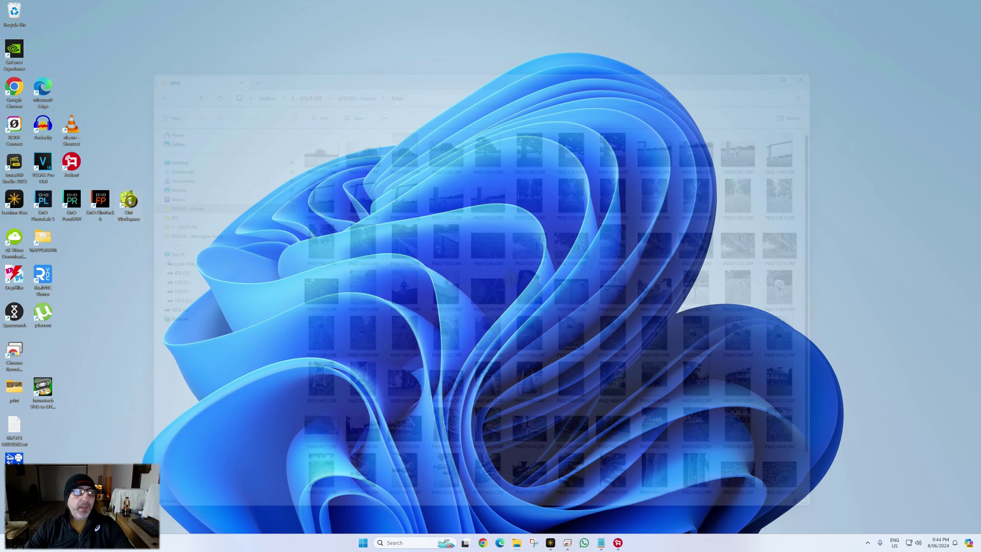
Switch to OM Workspace and set the Picture Mode of the raw photo P6021335.ORF to Natural.
{"action": "double_click", "coordinate": [129, 202]}
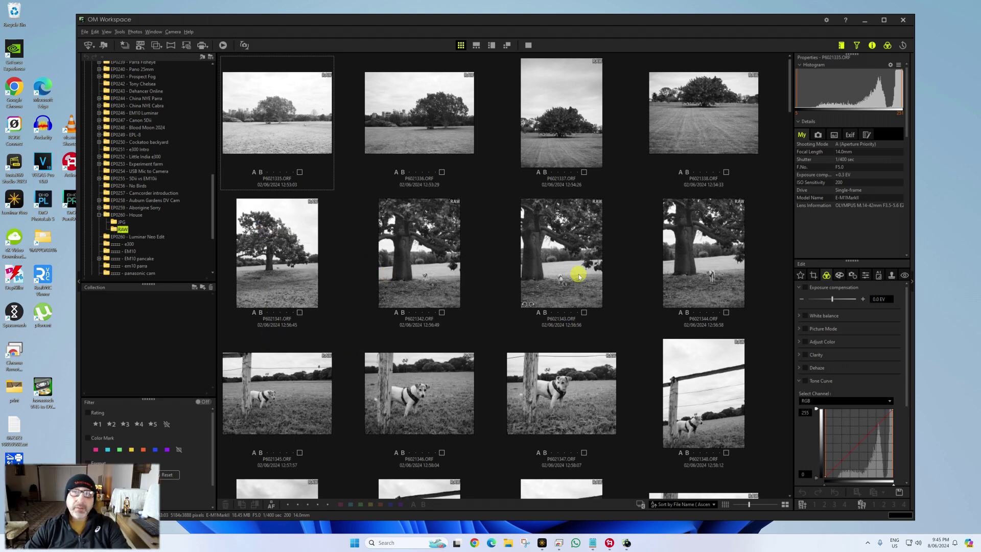
{"action": "mouse_move", "coordinate": [363, 219]}
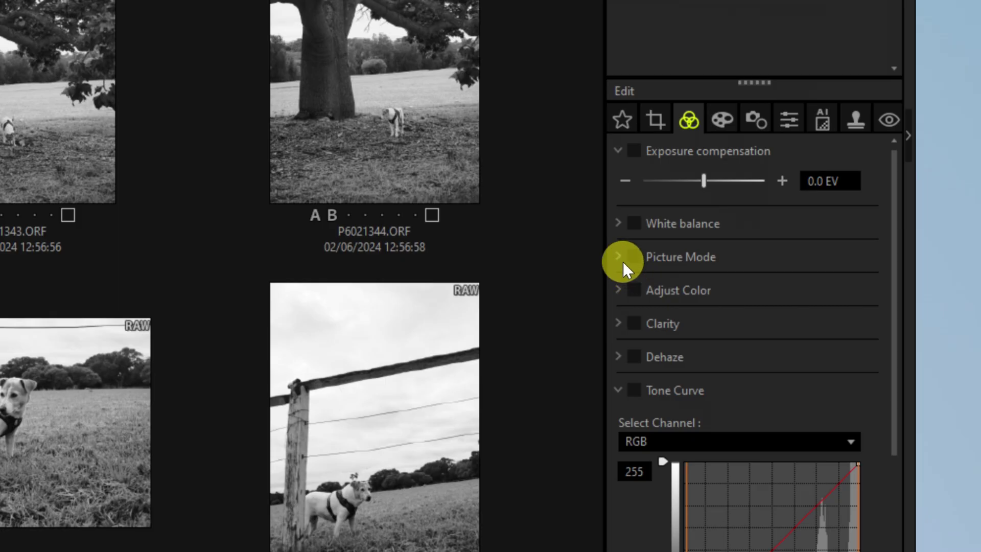
{"action": "left_click", "coordinate": [619, 257]}
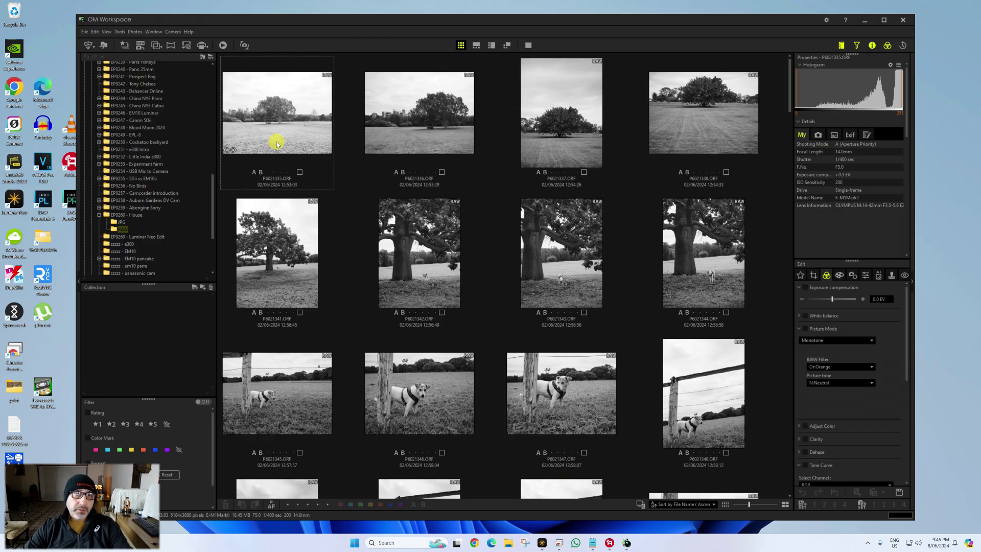
{"action": "left_click", "coordinate": [276, 121]}
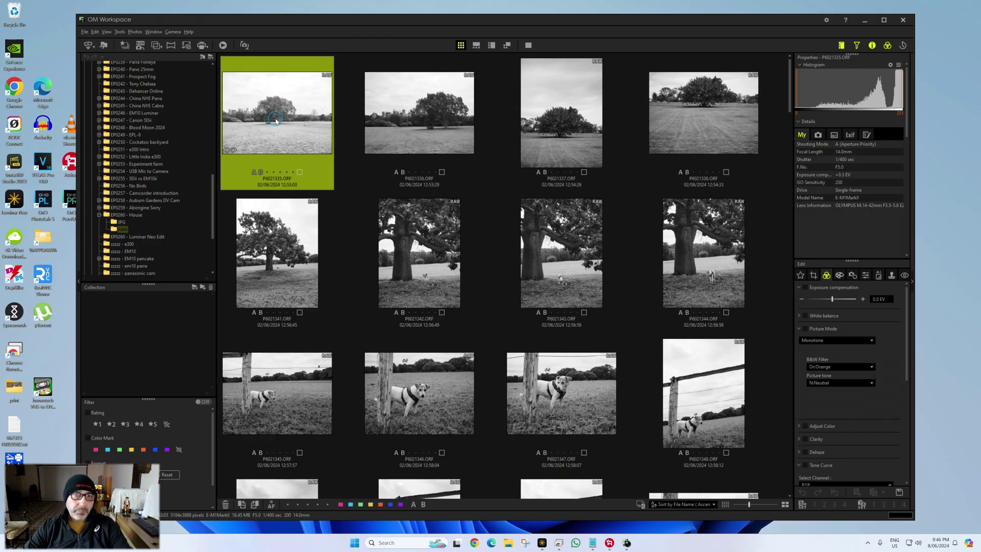
{"action": "left_click", "coordinate": [859, 341]}
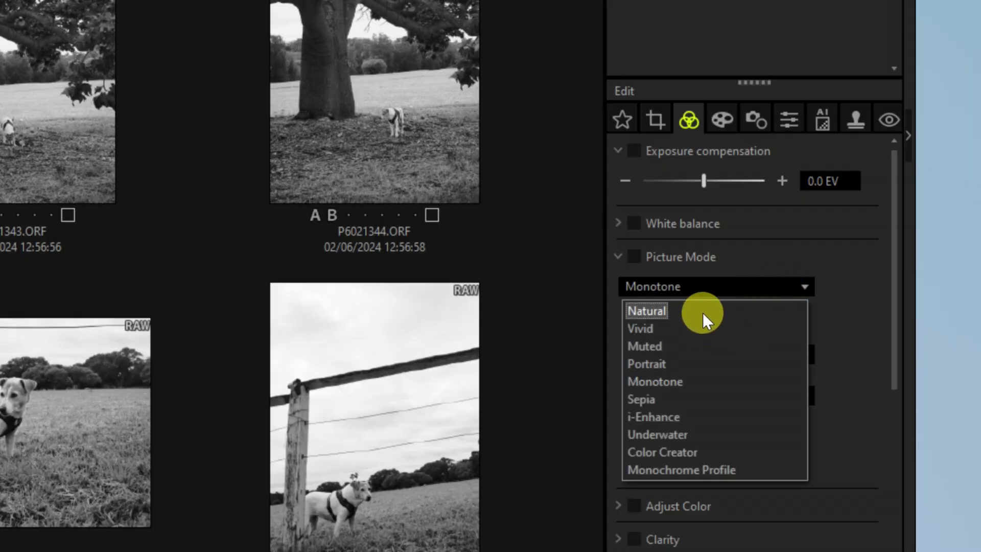
{"action": "left_click", "coordinate": [704, 311]}
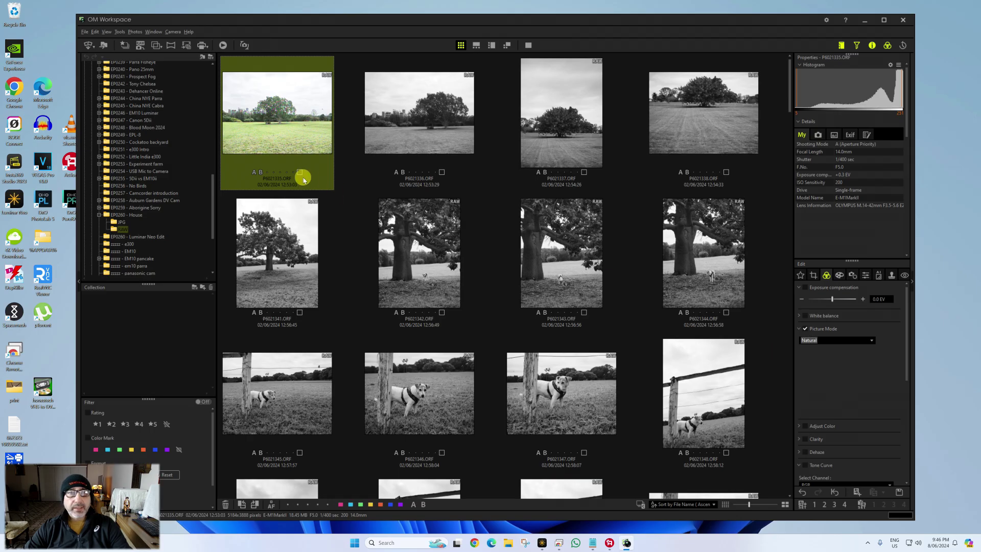
Save the photo's Natural Picture Mode edit as a batch processing file named "change to color" in the Pictures folder.
{"action": "mouse_move", "coordinate": [293, 166]}
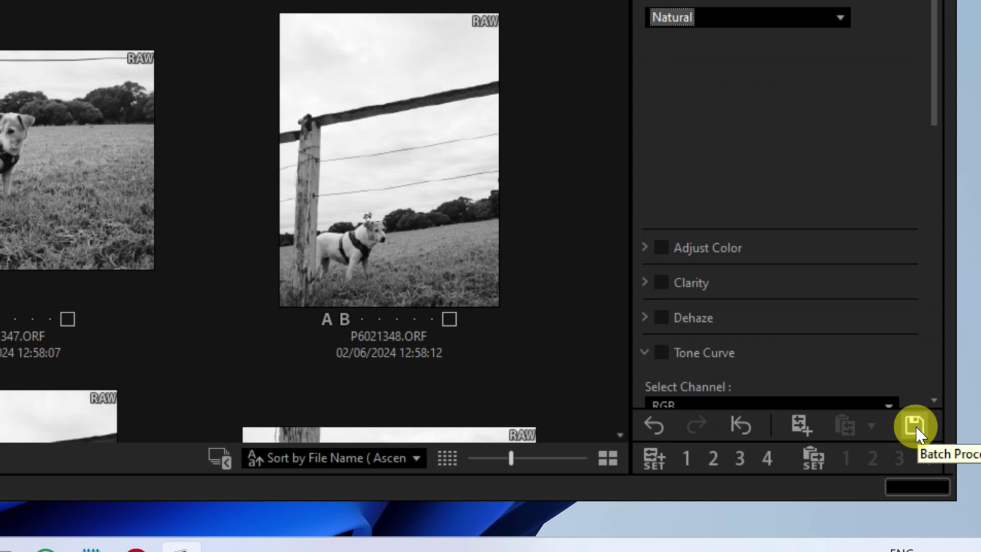
{"action": "left_click", "coordinate": [915, 426]}
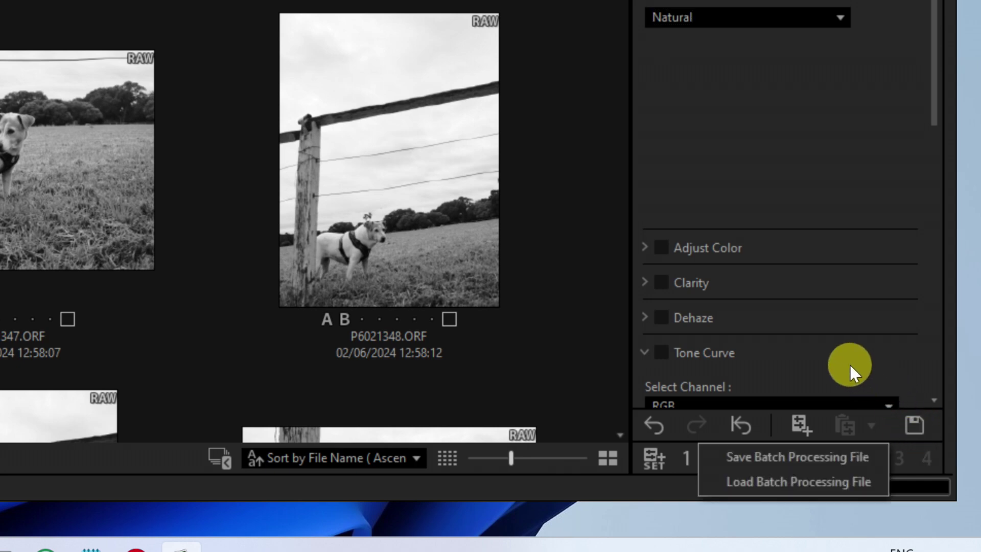
{"action": "left_click", "coordinate": [808, 458]}
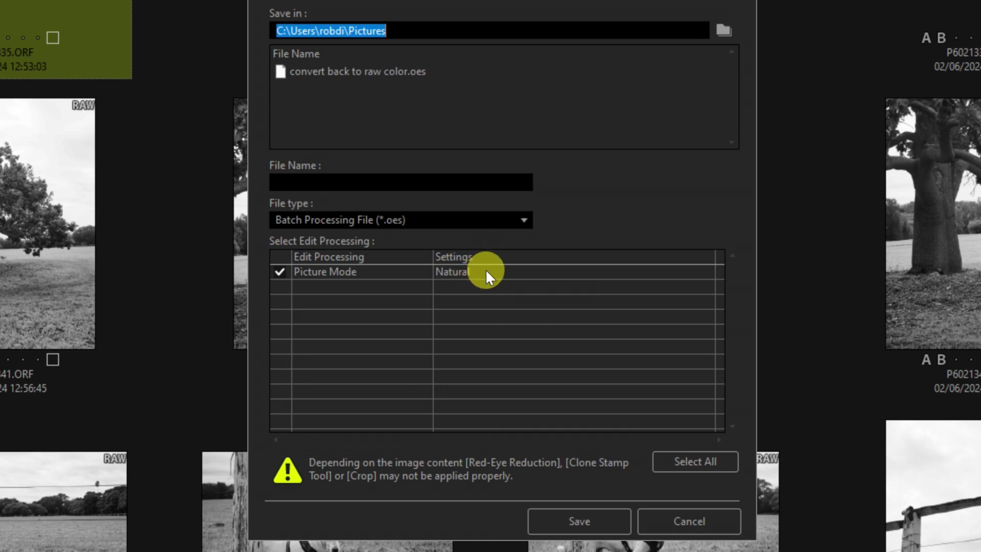
{"action": "left_click", "coordinate": [341, 176]}
{"action": "type", "text": "change to co"}
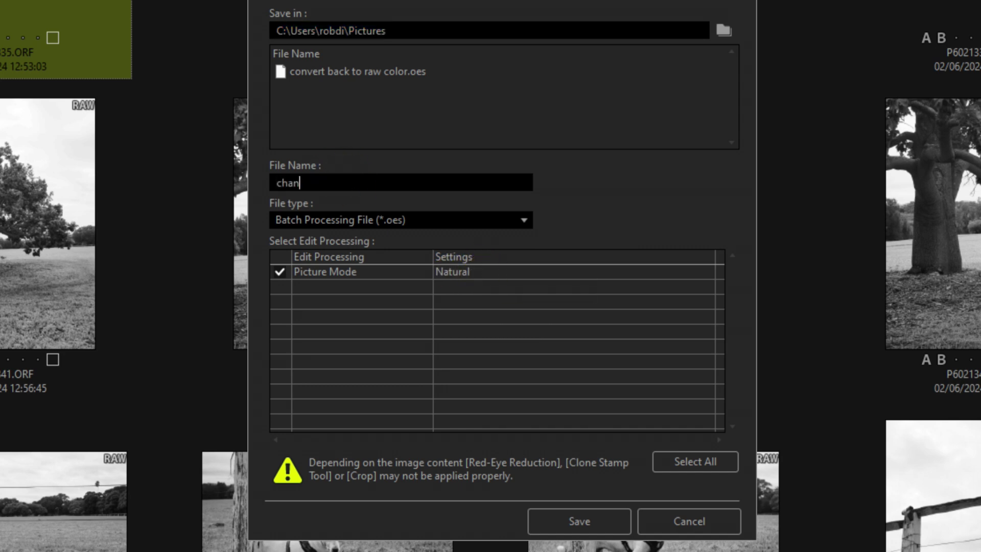
{"action": "type", "text": "lor"}
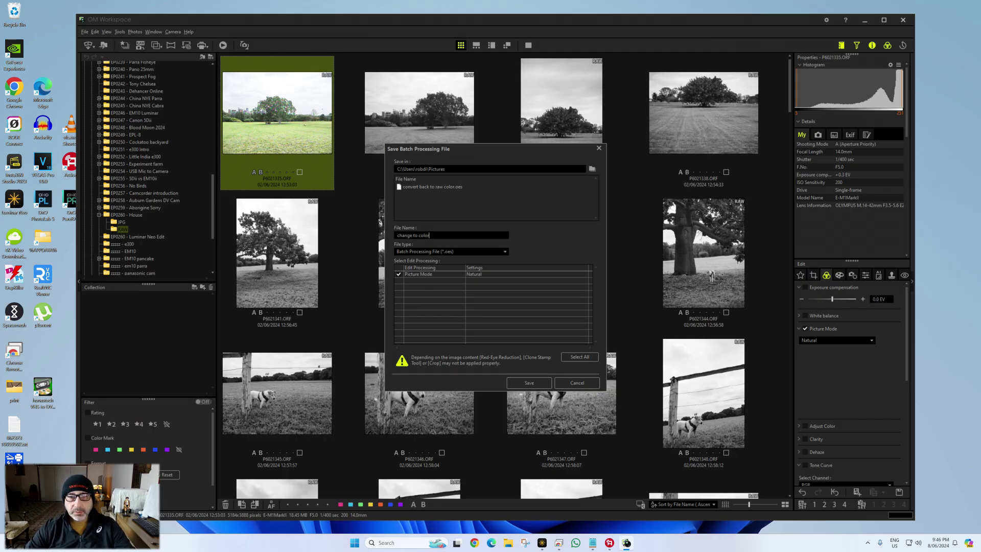
{"action": "left_click", "coordinate": [530, 383]}
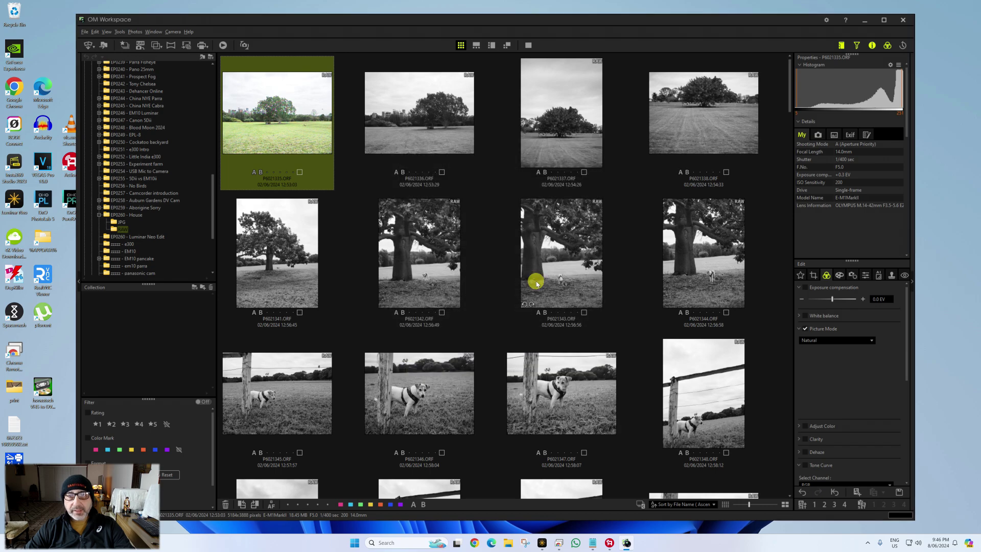
Select the monochrome raw photos P6021336.ORF through P6021407.ORF and apply the batch processing file change to color.oes to them.
{"action": "scroll", "coordinate": [493, 245], "scroll_direction": "down", "scroll_amount": 10}
{"action": "scroll", "coordinate": [491, 265], "scroll_direction": "down", "scroll_amount": 6}
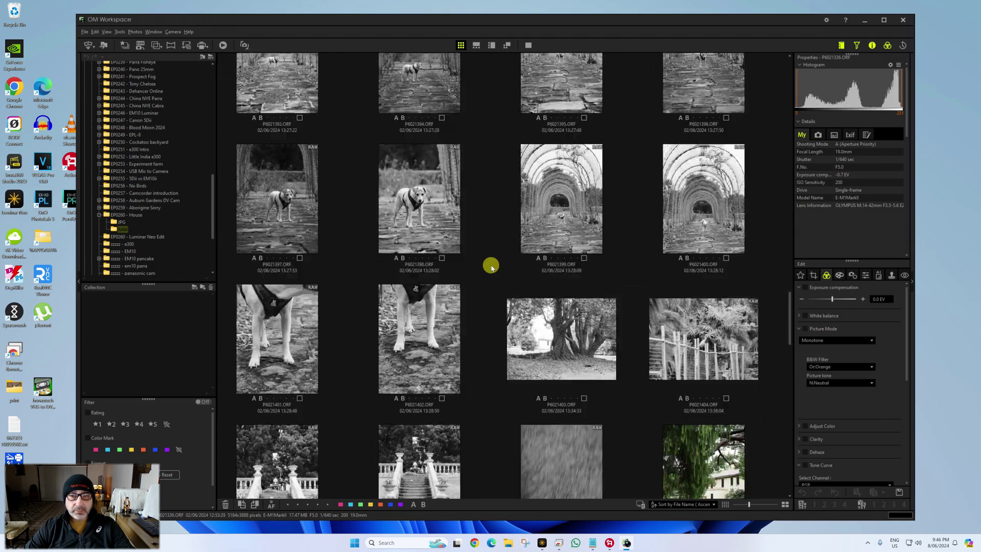
{"action": "key", "text": "ctrl+a"}
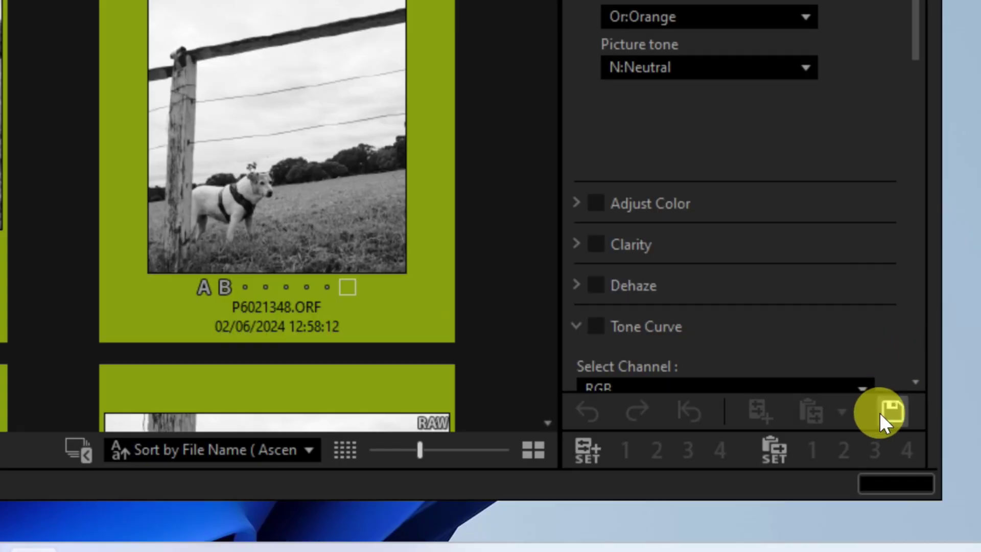
{"action": "left_click", "coordinate": [892, 411]}
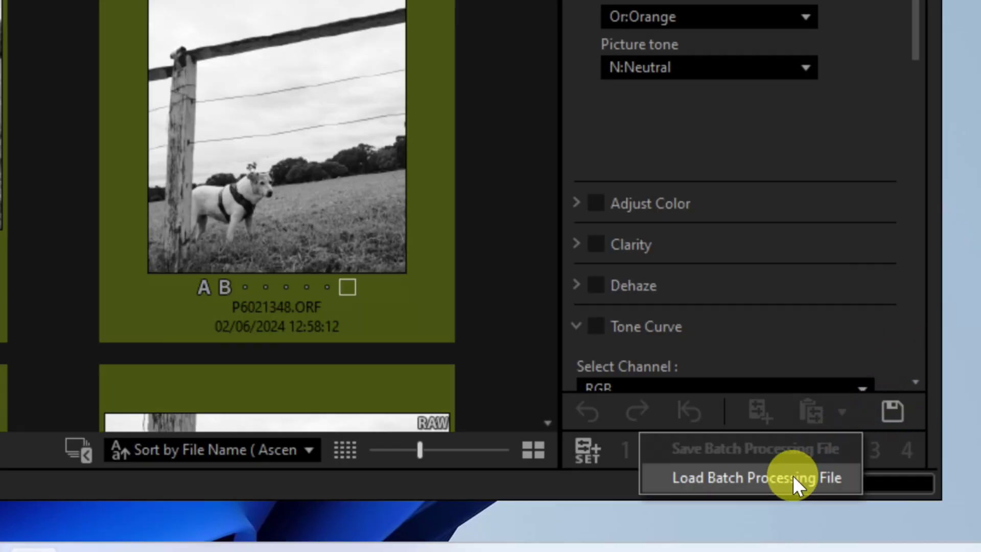
{"action": "left_click", "coordinate": [772, 478]}
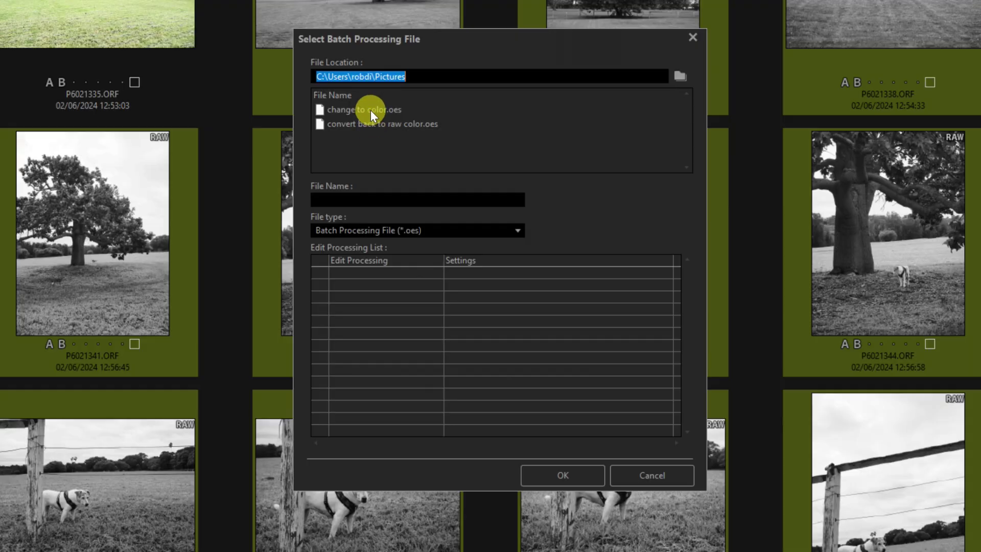
{"action": "left_click", "coordinate": [370, 109]}
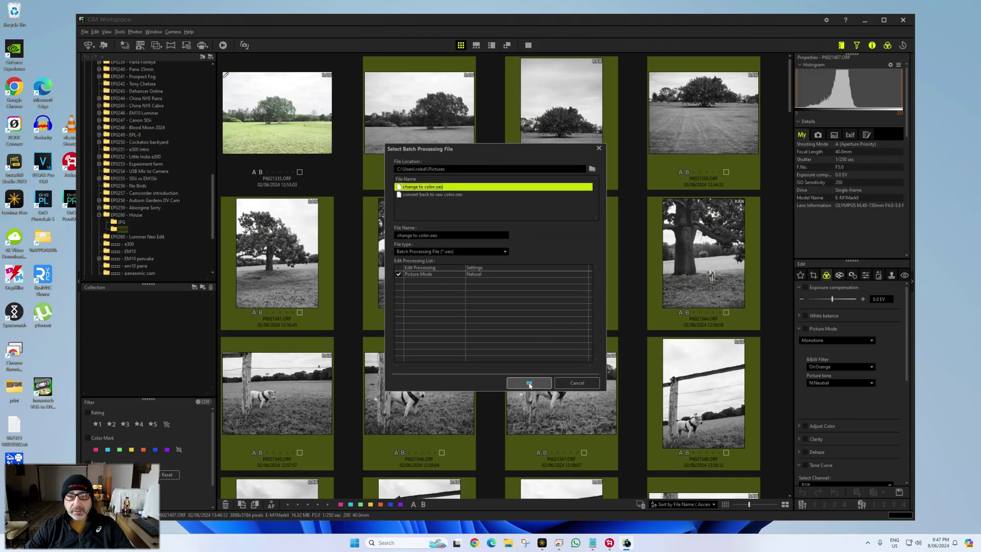
{"action": "left_click", "coordinate": [563, 476]}
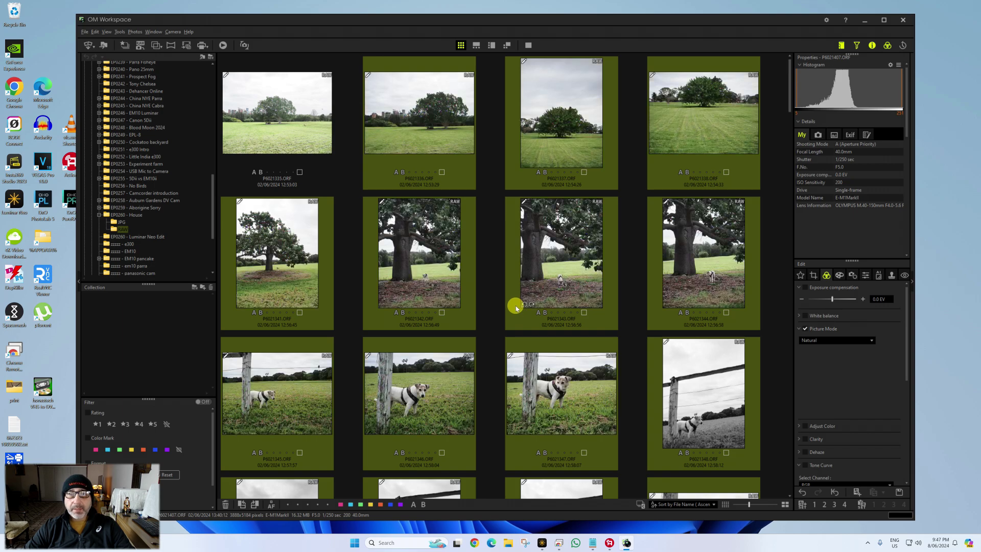
Look through the raw thumbnails down to the house photos to check the batch color conversion.
{"action": "scroll", "coordinate": [516, 308], "scroll_direction": "down", "scroll_amount": 15}
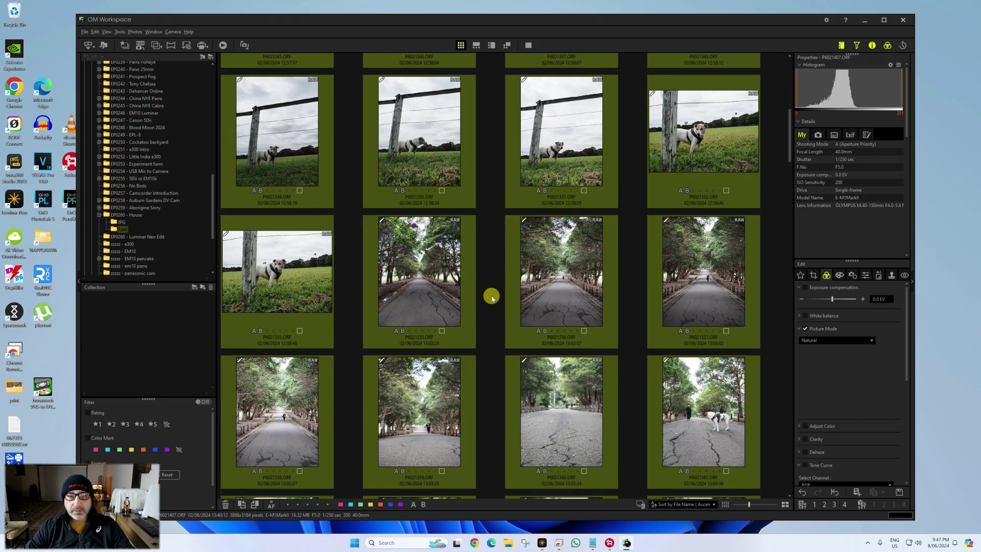
{"action": "scroll", "coordinate": [492, 298], "scroll_direction": "down", "scroll_amount": 7}
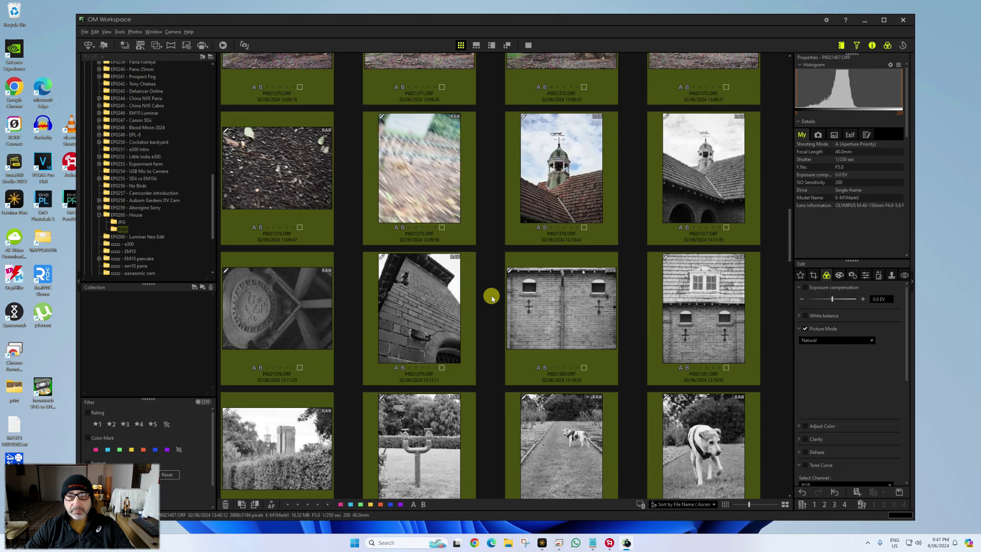
{"action": "scroll", "coordinate": [491, 298], "scroll_direction": "down", "scroll_amount": 3}
{"action": "scroll", "coordinate": [492, 297], "scroll_direction": "down", "scroll_amount": 7}
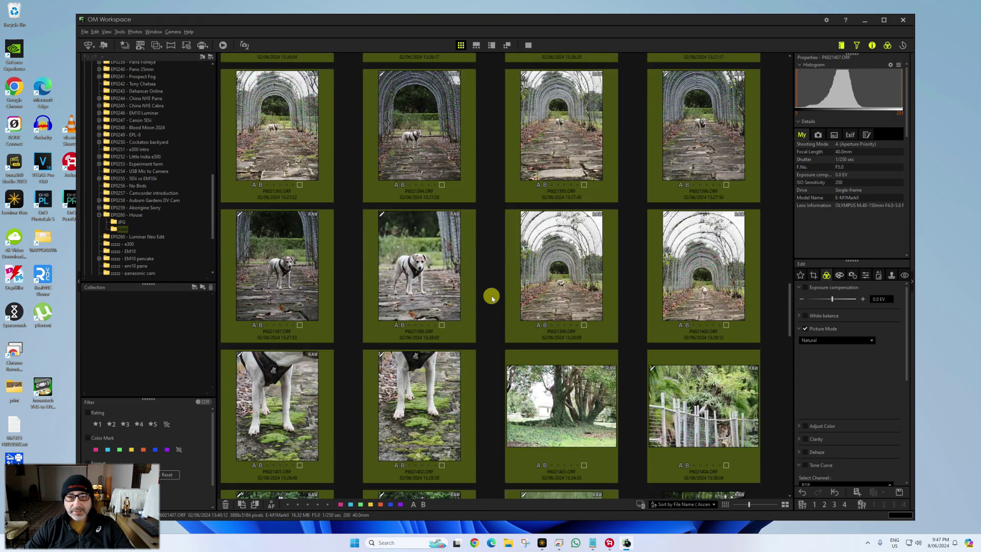
{"action": "scroll", "coordinate": [492, 298], "scroll_direction": "down", "scroll_amount": 3}
{"action": "scroll", "coordinate": [492, 298], "scroll_direction": "down", "scroll_amount": 3}
{"action": "scroll", "coordinate": [492, 294], "scroll_direction": "up", "scroll_amount": 3}
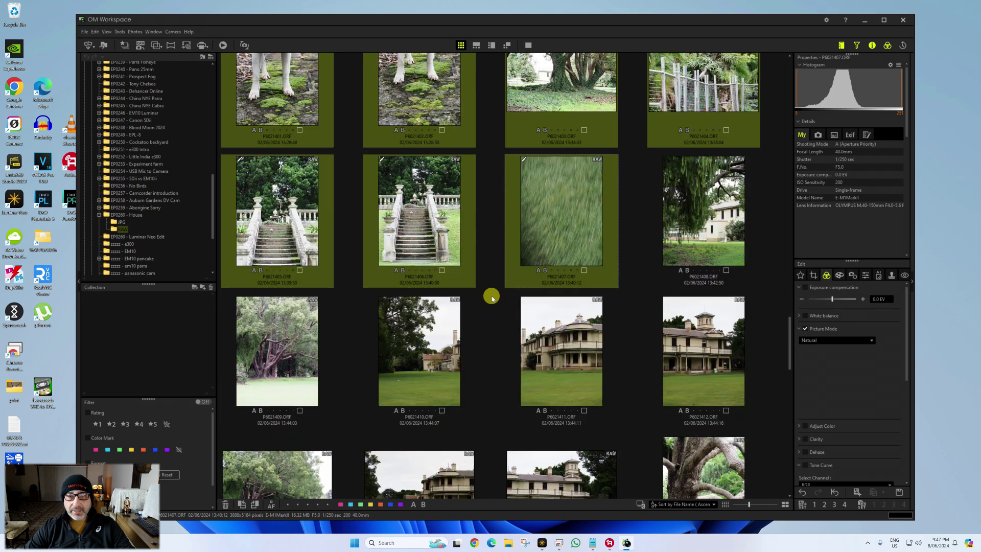
{"action": "scroll", "coordinate": [481, 292], "scroll_direction": "up", "scroll_amount": 15}
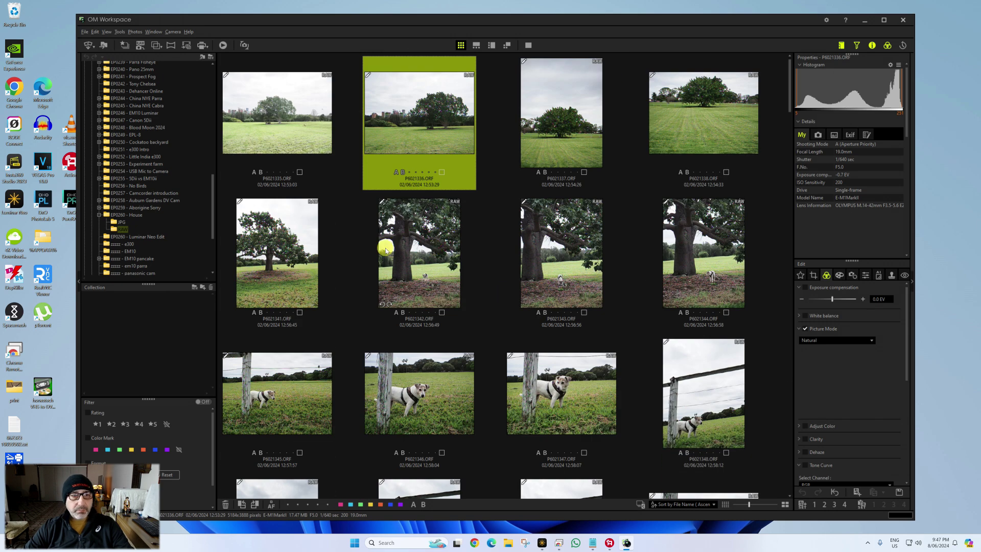
Browse the JPG folder of EP0260 - House and view P6021370.JPG enlarged for a close look.
{"action": "left_click", "coordinate": [122, 223]}
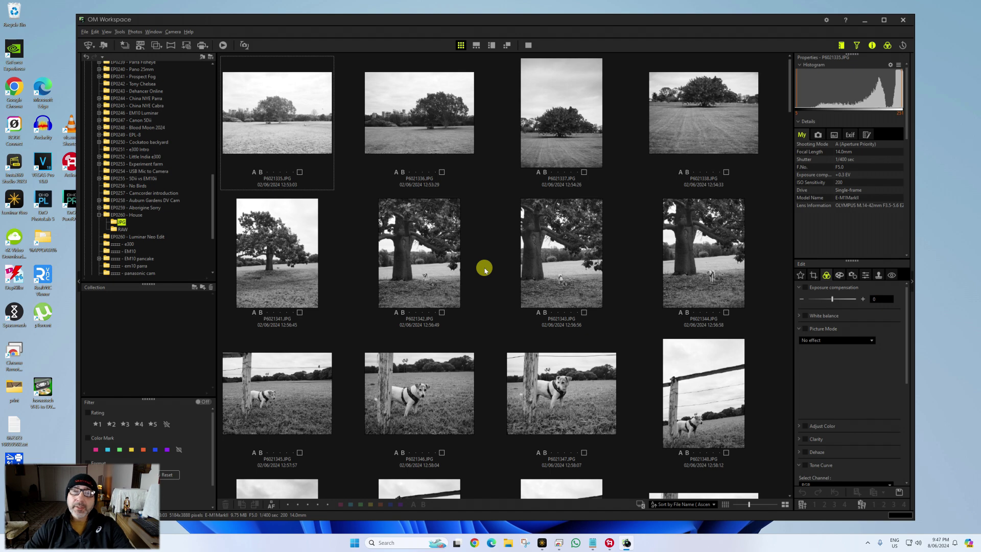
{"action": "scroll", "coordinate": [483, 286], "scroll_direction": "down", "scroll_amount": 8}
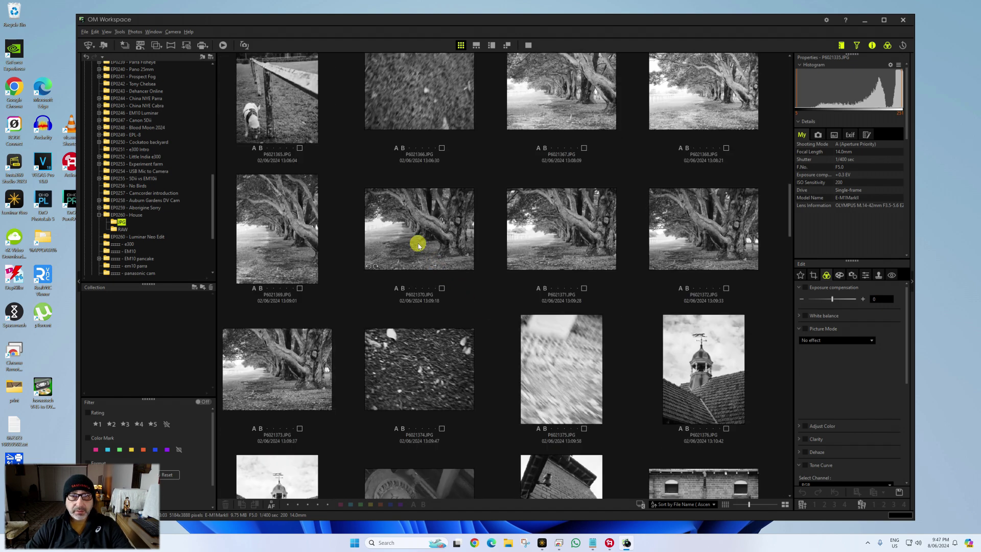
{"action": "double_click", "coordinate": [418, 246]}
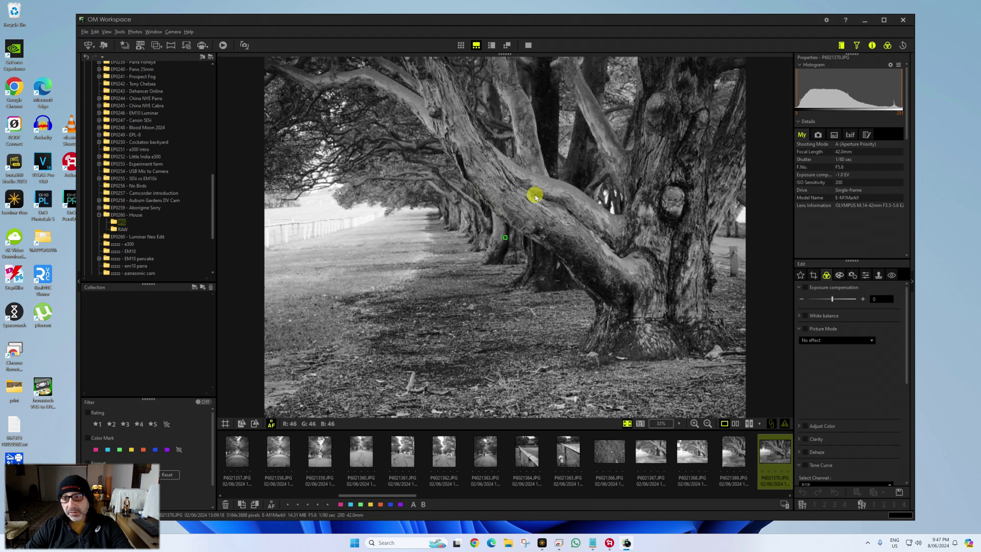
{"action": "left_click", "coordinate": [532, 233]}
{"action": "left_click", "coordinate": [533, 234]}
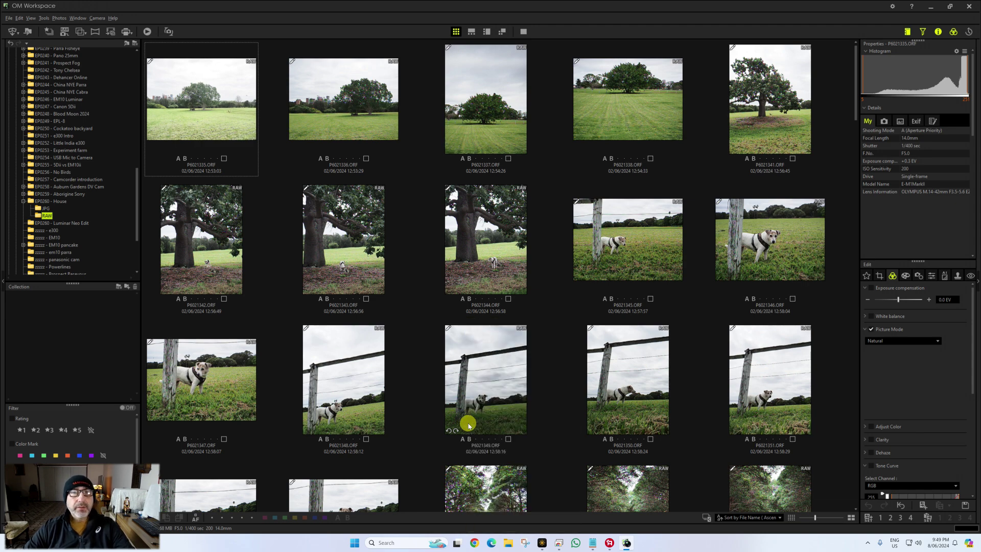
Go through the raw photos one by one from P6021336.ORF to P6021356.ORF, rating keepers such as P6021337.ORF and P6021338.ORF one star.
{"action": "mouse_move", "coordinate": [372, 279]}
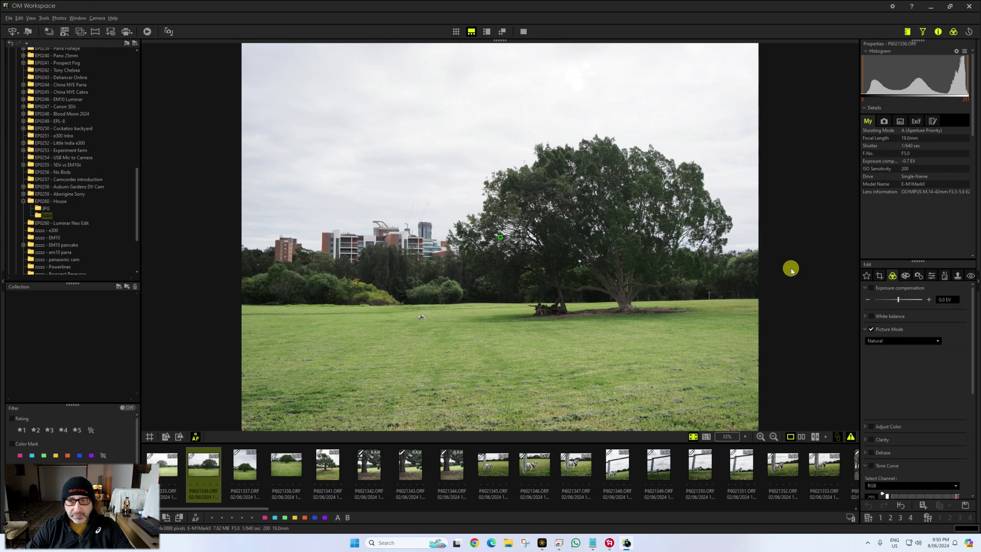
{"action": "key", "text": "Right"}
{"action": "key", "text": "1"}
{"action": "key", "text": "Right"}
{"action": "key", "text": "1"}
{"action": "key", "text": "Right"}
{"action": "key", "text": "Right"}
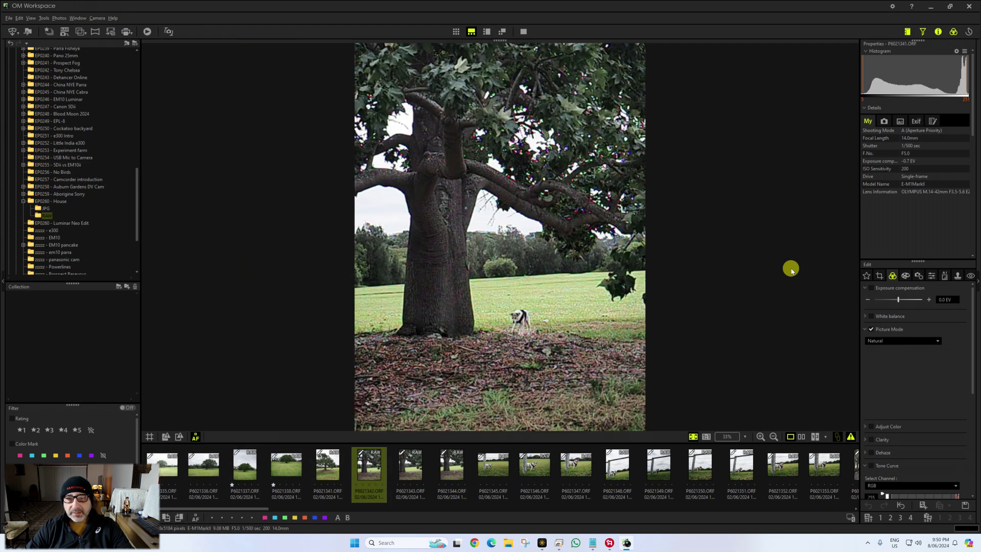
{"action": "key", "text": "Right"}
{"action": "key", "text": "Right"}
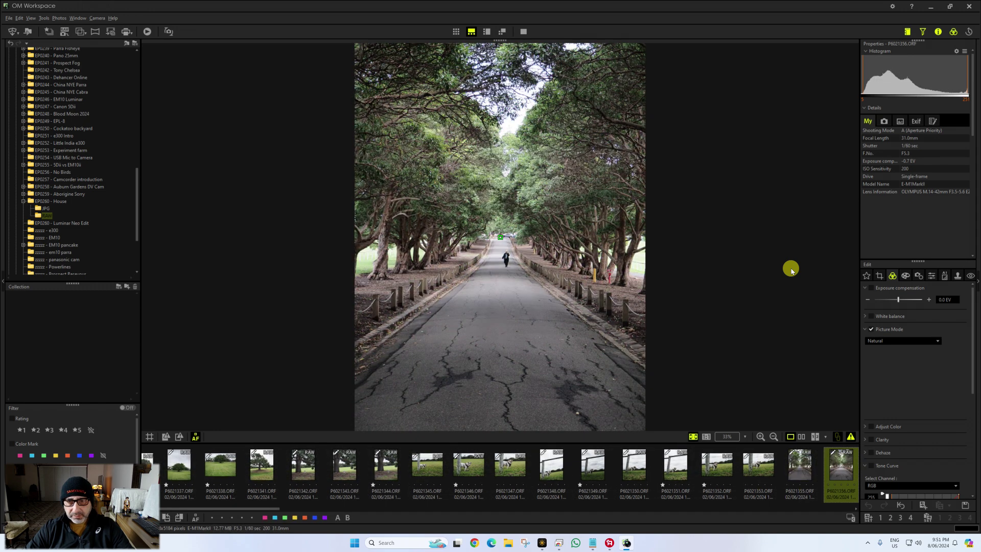
Continue through the tree-lined road photos up to P6021366.ORF, giving the keepers from P6021360.ORF to P6021365.ORF one star.
{"action": "key", "text": "Right"}
{"action": "key", "text": "Right"}
{"action": "key", "text": "Right"}
{"action": "key", "text": "Right"}
{"action": "key", "text": "Right"}
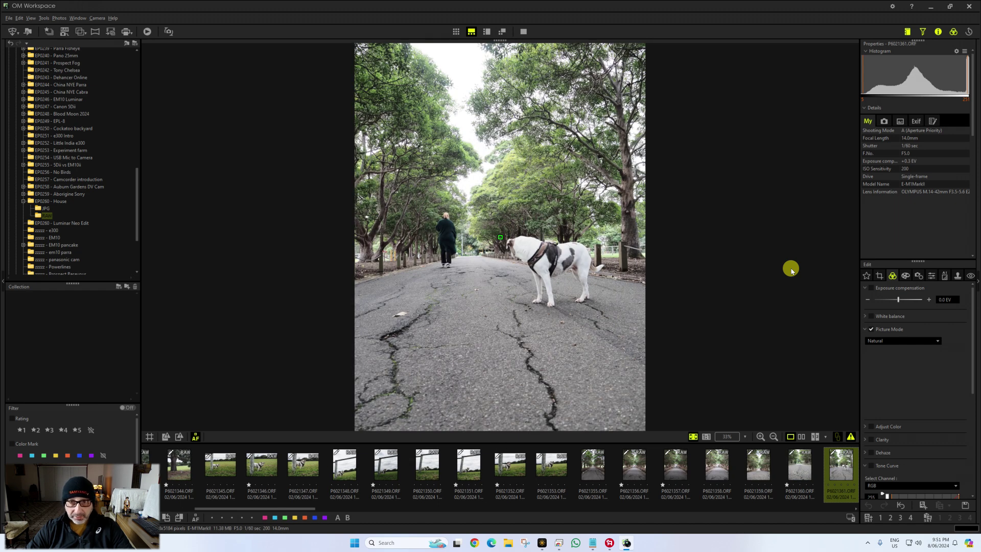
{"action": "key", "text": "Right"}
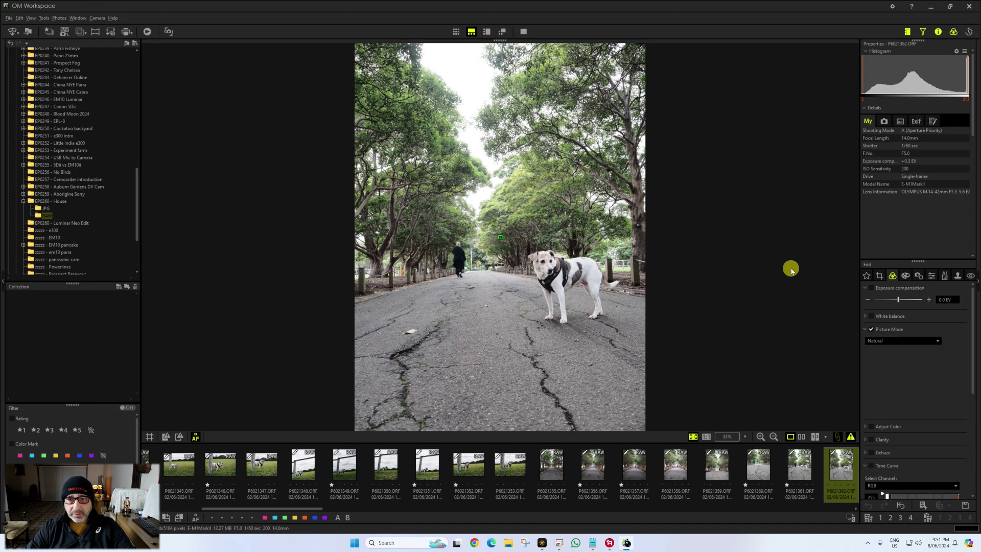
{"action": "key", "text": "Right"}
{"action": "key", "text": "Right"}
{"action": "key", "text": "Right"}
{"action": "key", "text": "Right"}
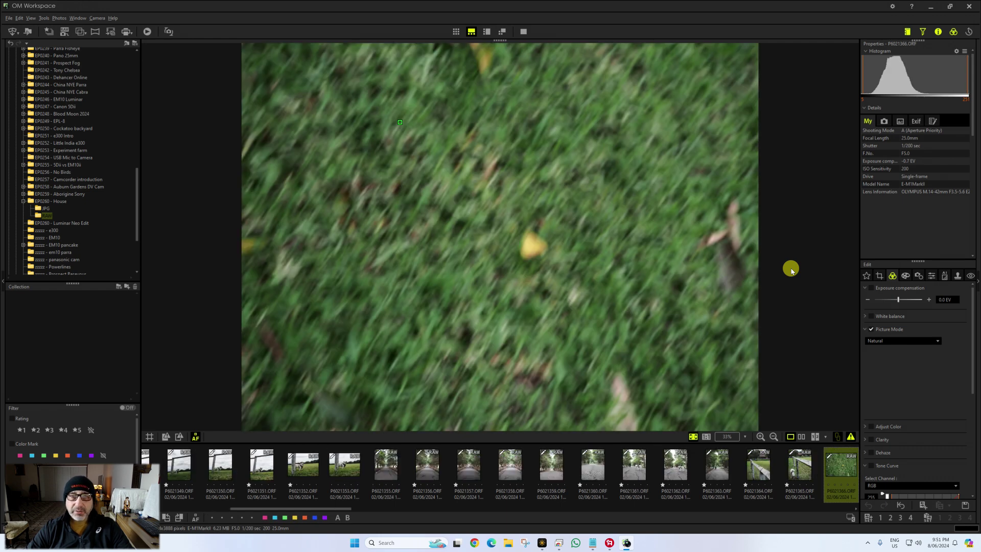
Go through the tree avenue photos up to P6021374.ORF, rating P6021367.ORF to P6021373.ORF one star.
{"action": "key", "text": "Right"}
{"action": "key", "text": "Left"}
{"action": "key", "text": "Right"}
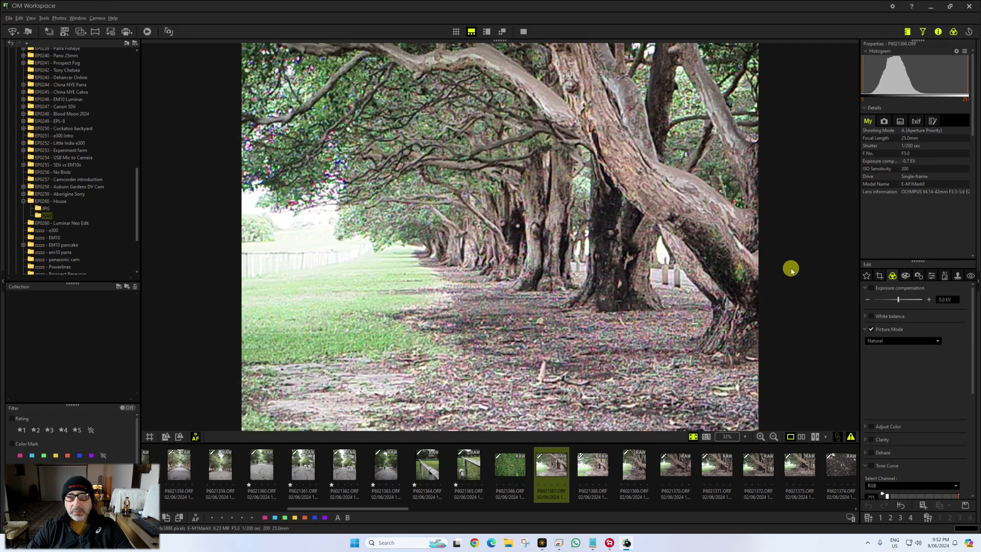
{"action": "key", "text": "Right"}
{"action": "key", "text": "Right"}
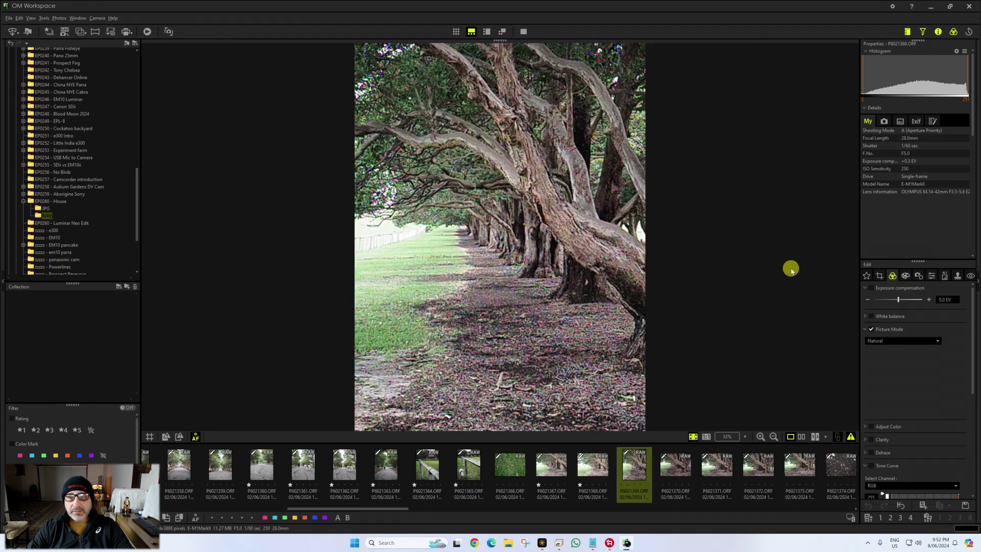
{"action": "key", "text": "Right"}
{"action": "key", "text": "Right"}
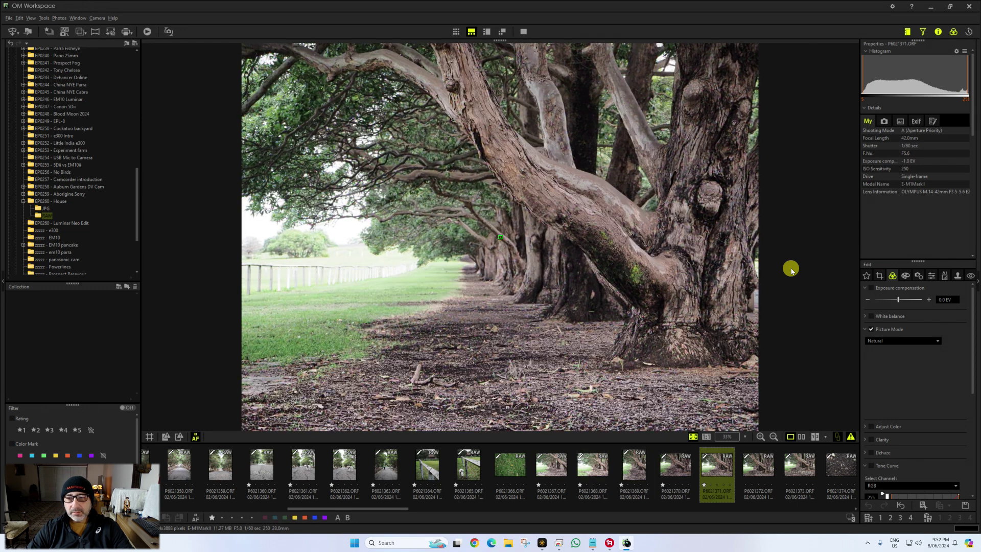
{"action": "key", "text": "Right"}
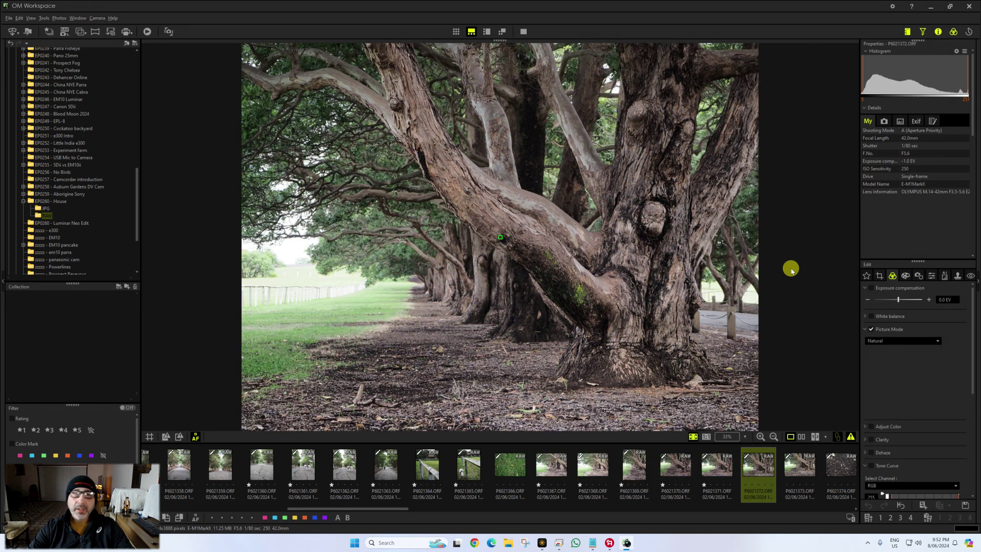
{"action": "key", "text": "Right"}
{"action": "key", "text": "Right"}
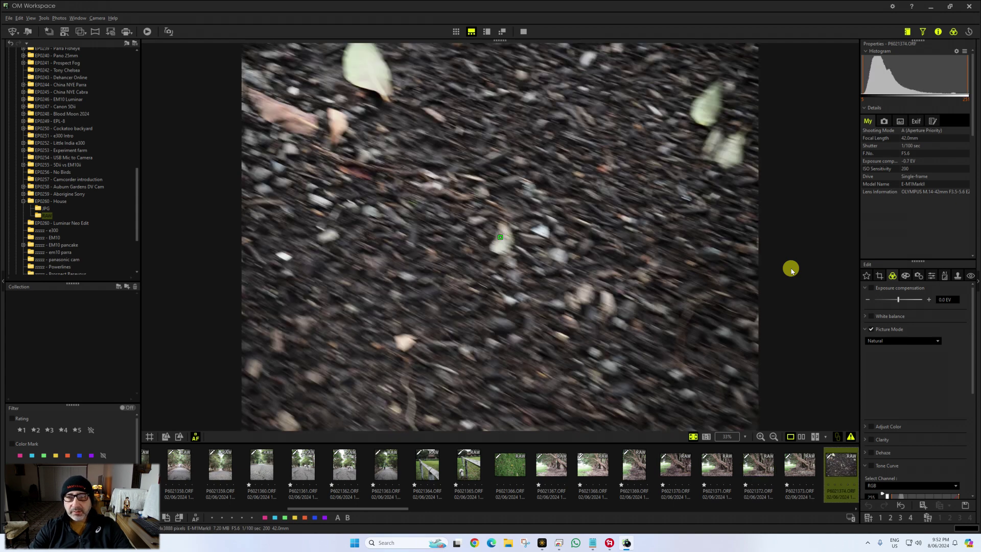
Continue through the brick building photos to the red hydrant, rating P6021377.ORF to P6021381.ORF and P6021383.ORF one star.
{"action": "key", "text": "Right"}
{"action": "key", "text": "Right"}
{"action": "key", "text": "Right"}
{"action": "key", "text": "Right"}
{"action": "key", "text": "Right"}
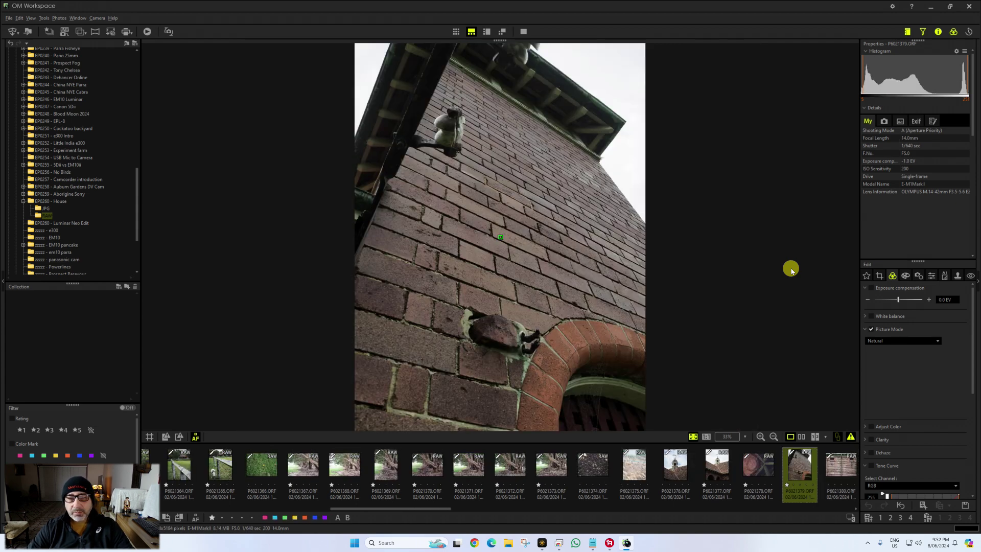
{"action": "key", "text": "Right"}
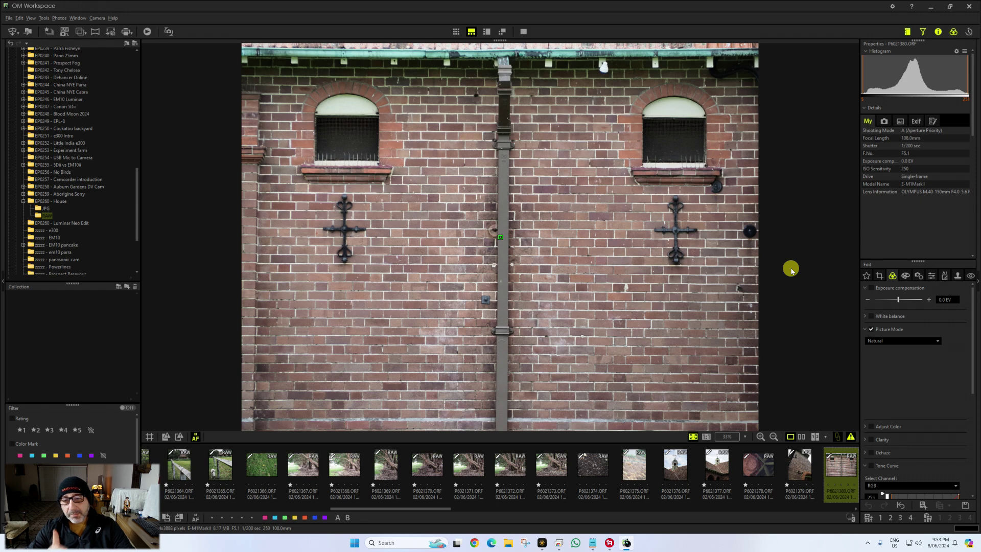
{"action": "key", "text": "Right"}
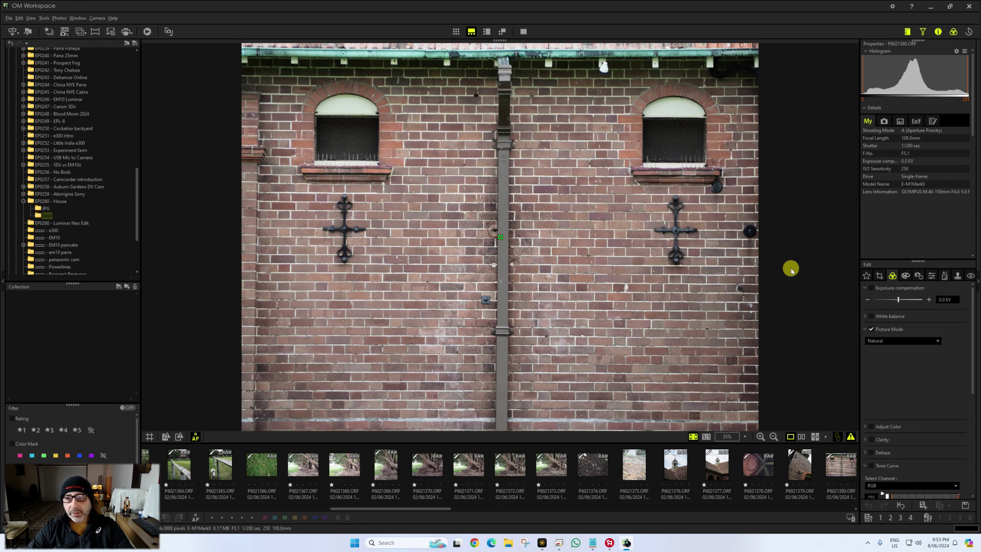
{"action": "key", "text": "Left"}
{"action": "key", "text": "Right"}
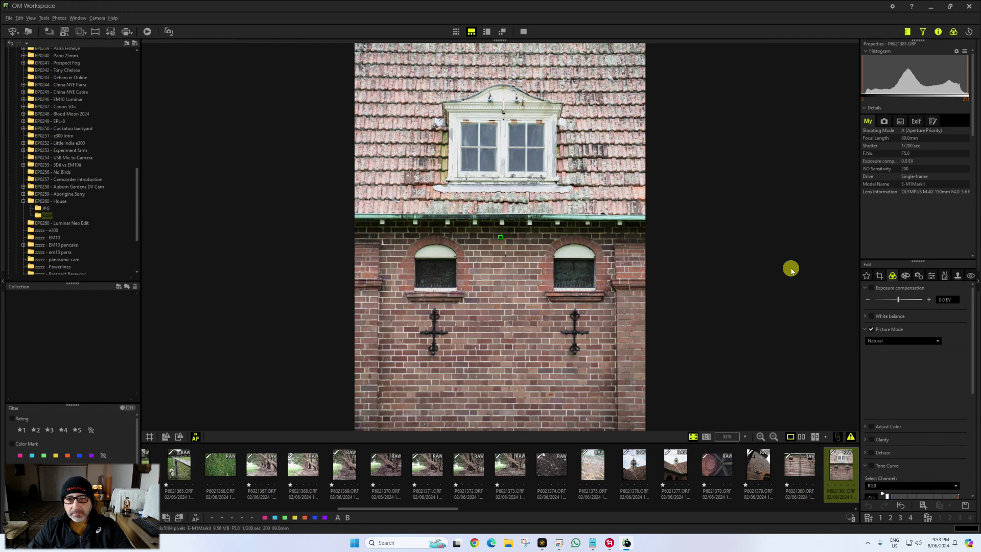
{"action": "key", "text": "Right"}
{"action": "key", "text": "Right"}
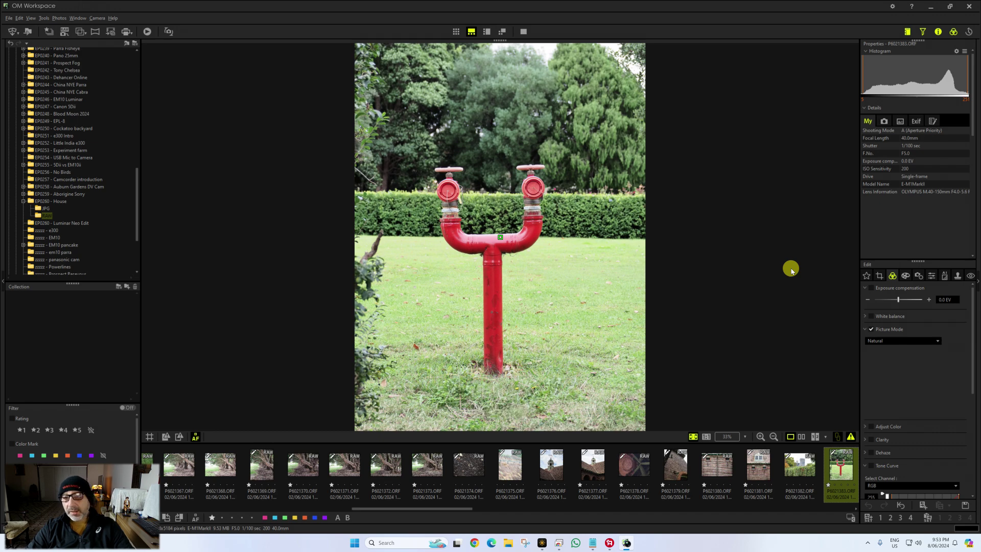
Review the dog and garden archway photos, giving one star to P6021387.ORF, P6021390.ORF and P6021393.ORF to P6021397.ORF.
{"action": "key", "text": "Right"}
{"action": "key", "text": "Right"}
{"action": "key", "text": "Right"}
{"action": "key", "text": "Right"}
{"action": "key", "text": "Right"}
{"action": "key", "text": "Right"}
{"action": "key", "text": "Right"}
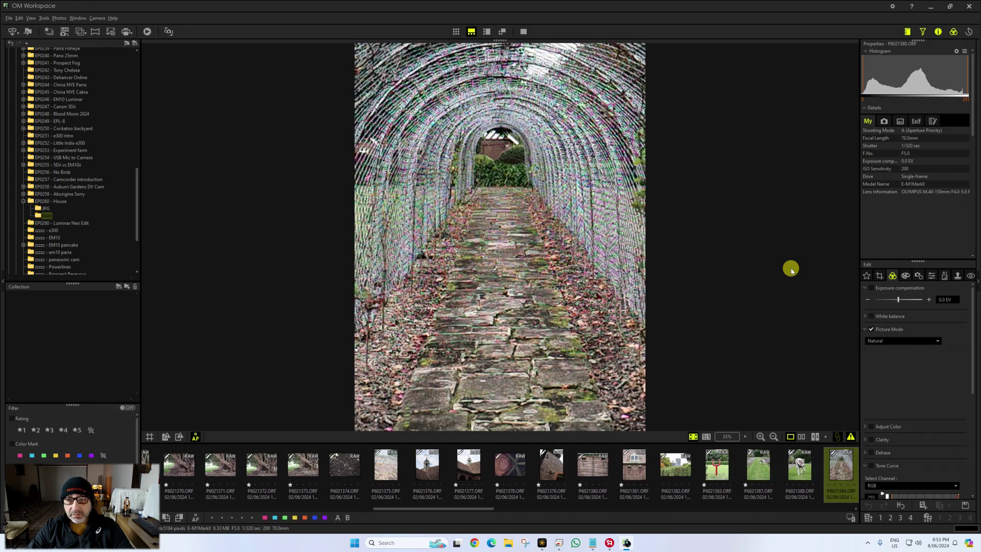
{"action": "key", "text": "Right"}
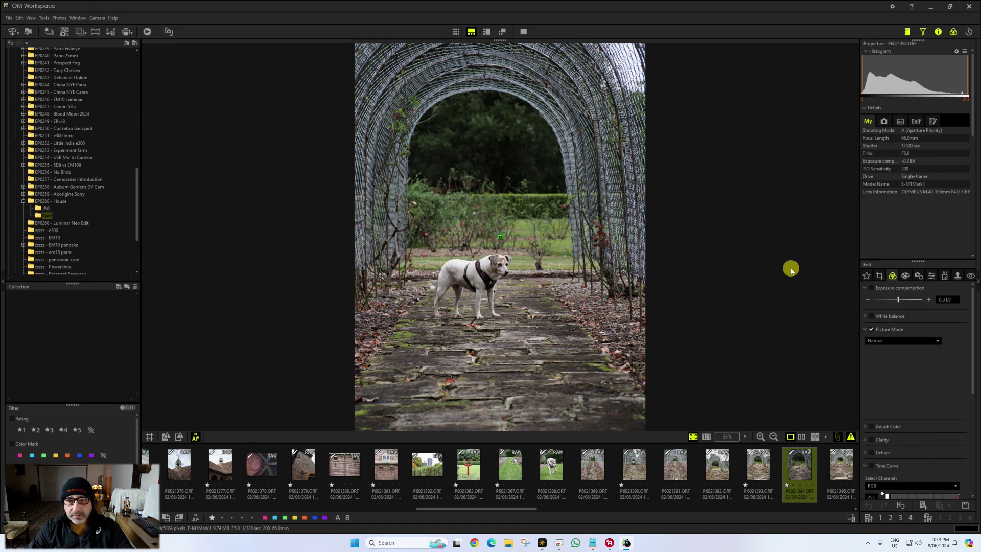
{"action": "key", "text": "Right"}
{"action": "key", "text": "Right"}
{"action": "key", "text": "Right"}
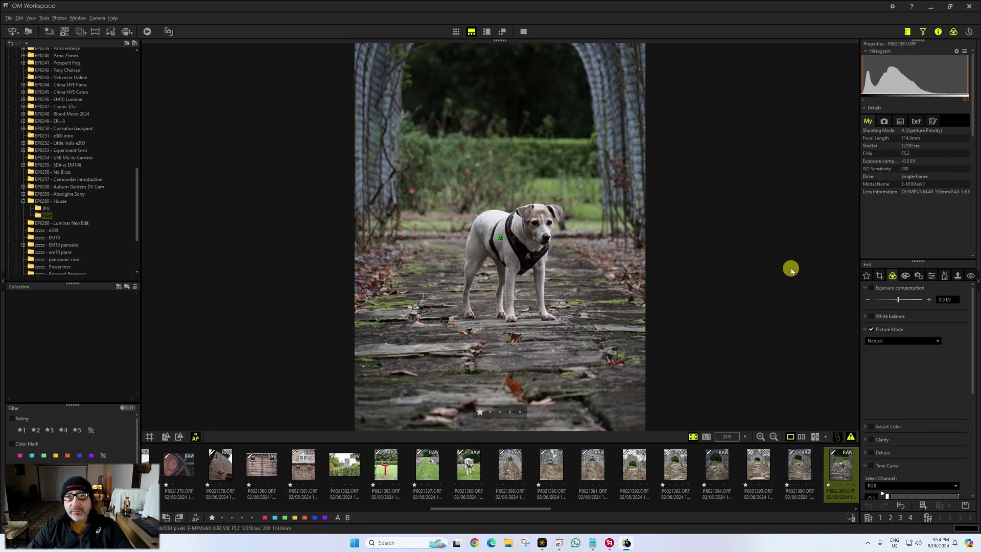
Continue up to the tower house photo P6021412.ORF, rating P6021398.ORF, P6021401.ORF, P6021402.ORF, P6021406.ORF, P6021411.ORF and P6021412.ORF one star.
{"action": "key", "text": "End"}
{"action": "key", "text": "Right"}
{"action": "key", "text": "Right"}
{"action": "key", "text": "Right"}
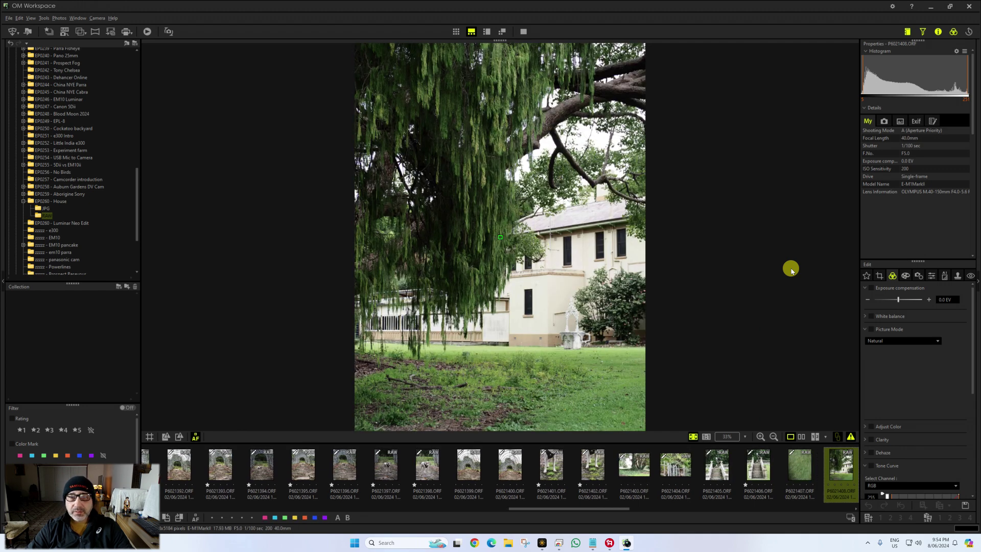
{"action": "key", "text": "Right"}
{"action": "key", "text": "Right"}
{"action": "key", "text": "Right"}
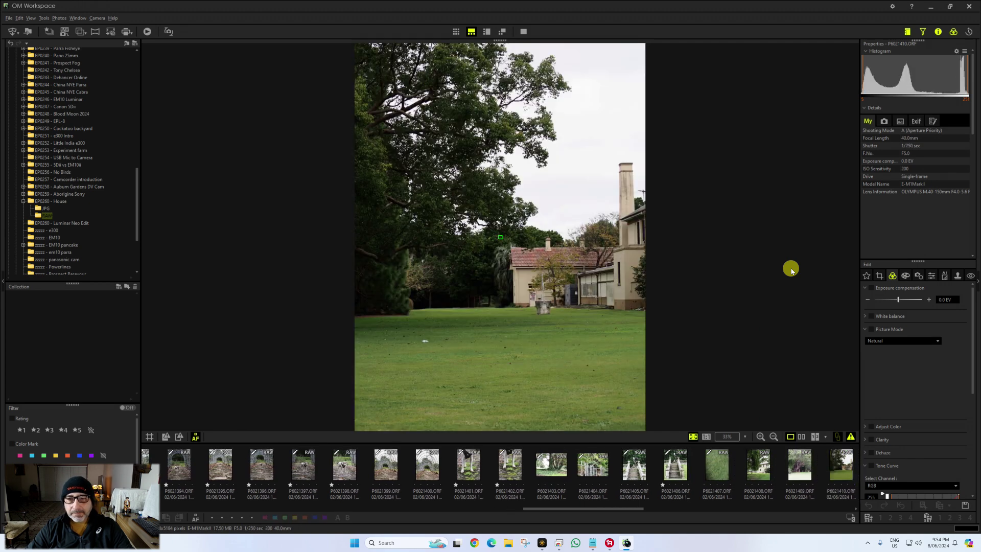
{"action": "key", "text": "Right"}
{"action": "key", "text": "Right"}
{"action": "key", "text": "Right"}
{"action": "key", "text": "Right"}
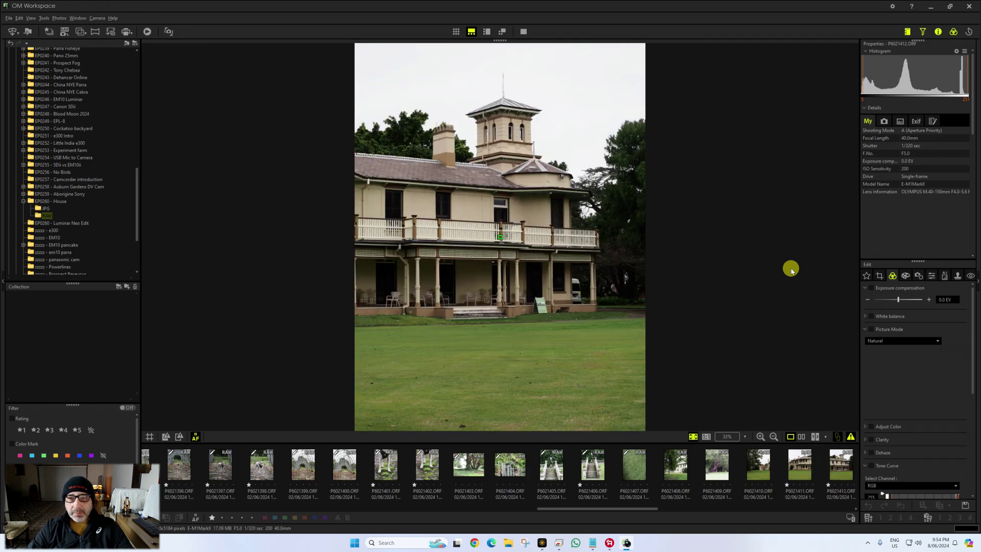
Compare the large tree photos P6021416.ORF to P6021418.ORF and rate P6021418.ORF one star.
{"action": "key", "text": "Right"}
{"action": "key", "text": "Right"}
{"action": "key", "text": "Right"}
{"action": "key", "text": "Right"}
{"action": "key", "text": "Right"}
{"action": "key", "text": "Right"}
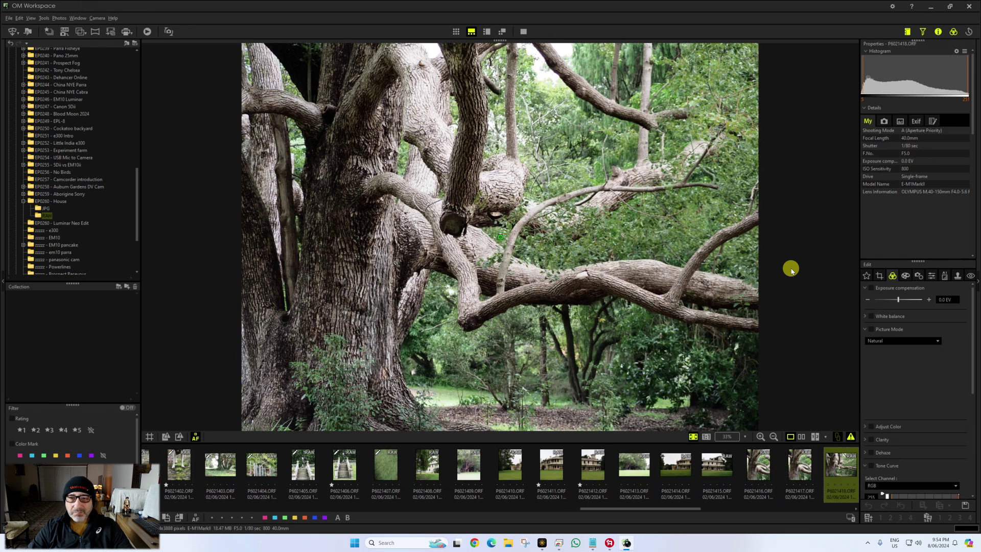
{"action": "key", "text": "Left"}
{"action": "key", "text": "Left"}
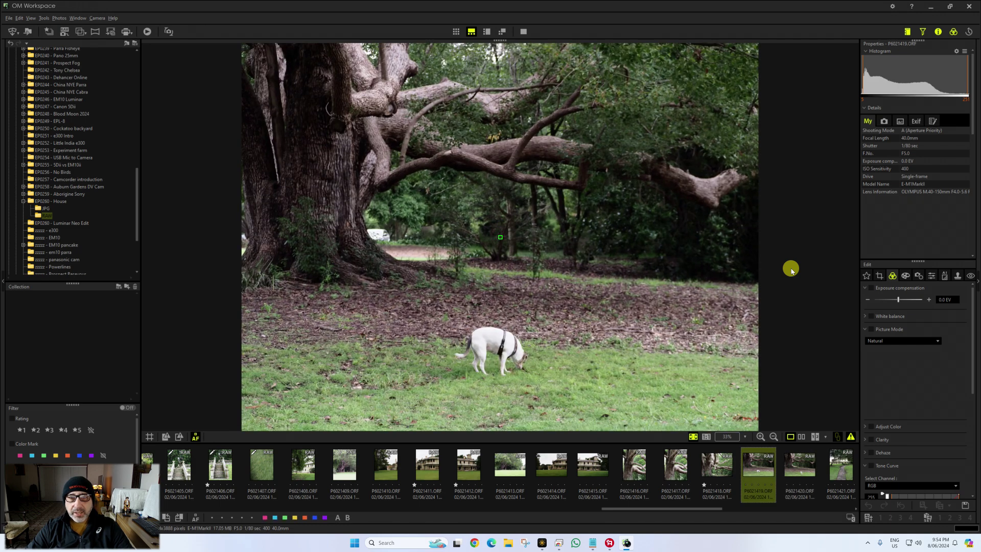
Continue through the stone path photos to P6021426.ORF, rating P6021423.ORF one star.
{"action": "key", "text": "Right"}
{"action": "key", "text": "Right"}
{"action": "key", "text": "Right"}
{"action": "key", "text": "Right"}
{"action": "key", "text": "Right"}
{"action": "key", "text": "Right"}
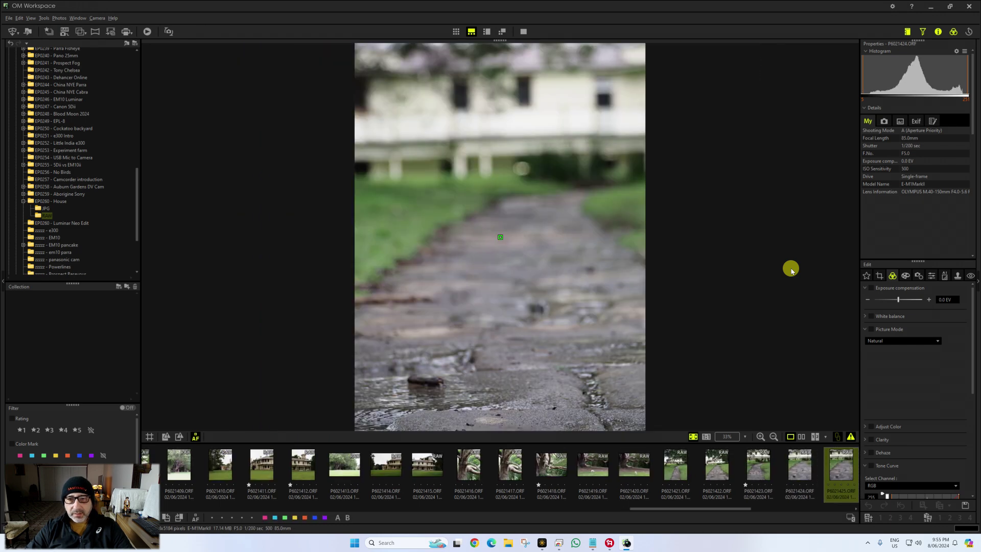
{"action": "key", "text": "Right"}
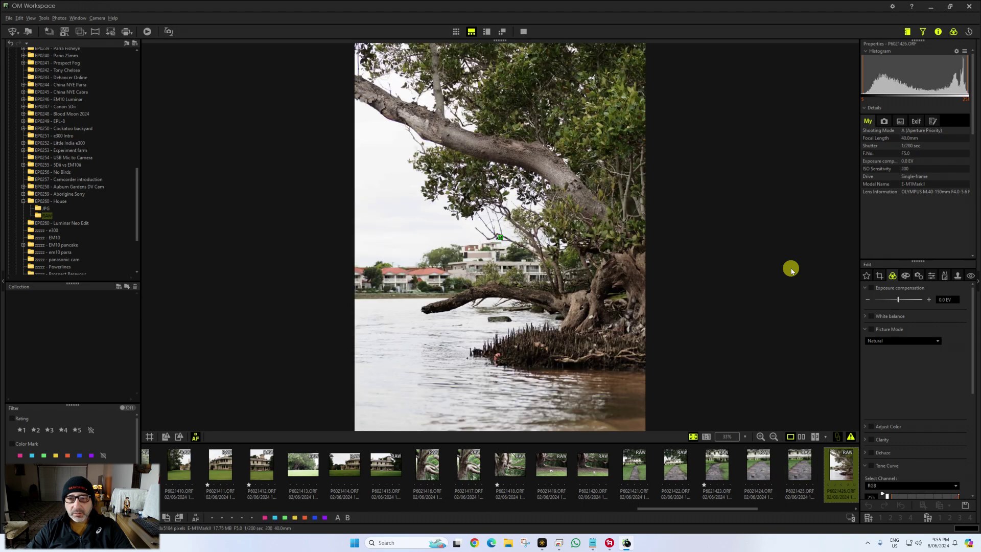
Finish culling the riverside, bamboo and pigeon photos, rating P6021431.ORF, P6021433.ORF to P6021436.ORF and P6021440.ORF one star.
{"action": "key", "text": "Right"}
{"action": "key", "text": "Right"}
{"action": "key", "text": "Right"}
{"action": "key", "text": "Right"}
{"action": "key", "text": "Right"}
{"action": "key", "text": "Right"}
{"action": "key", "text": "Right"}
{"action": "key", "text": "Right"}
{"action": "key", "text": "Right"}
{"action": "key", "text": "Right"}
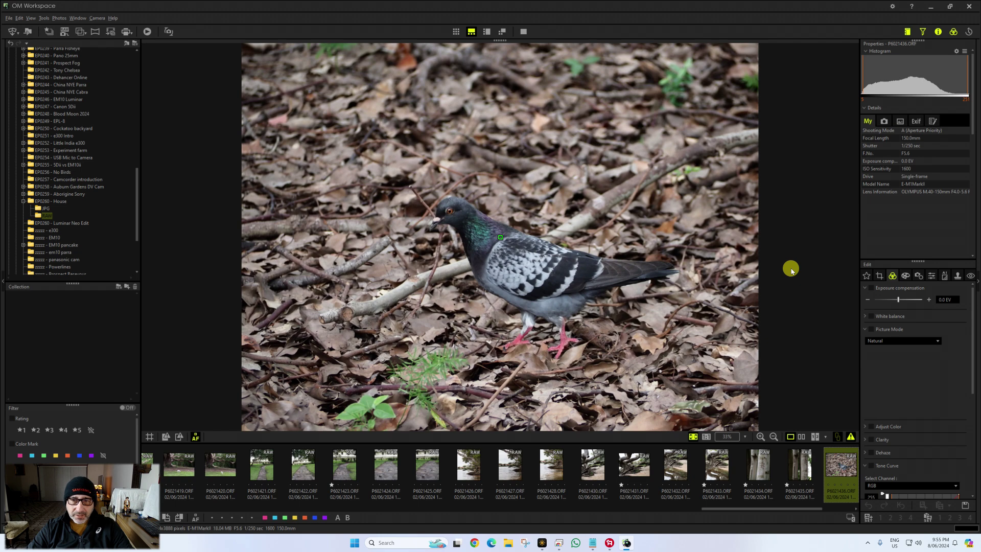
{"action": "key", "text": "Right"}
{"action": "key", "text": "Right"}
{"action": "key", "text": "Right"}
{"action": "key", "text": "Right"}
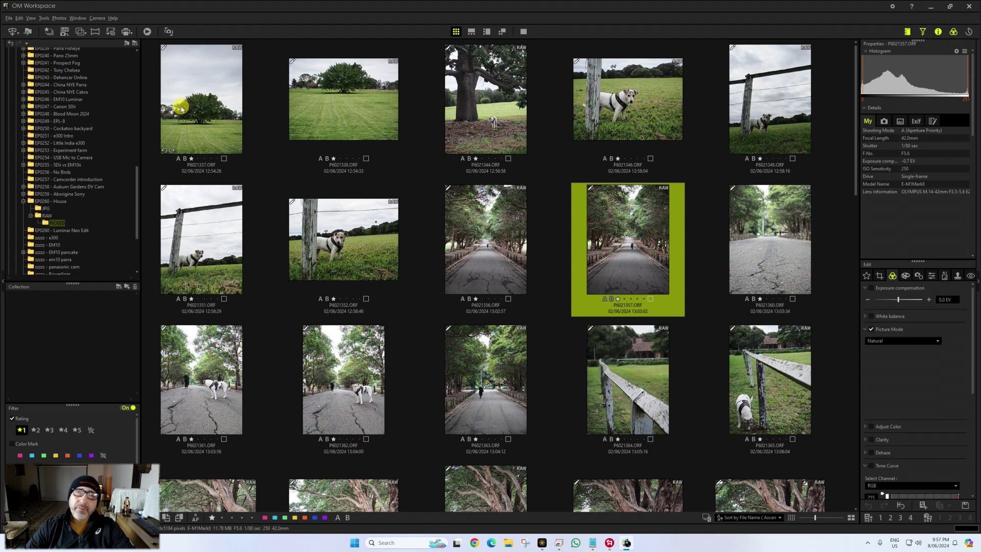
Look through the one-star photos in the thumbnail grid from P6021357.ORF down to the last row.
{"action": "key", "text": "Right"}
{"action": "key", "text": "Right"}
{"action": "key", "text": "Right"}
{"action": "key", "text": "Right"}
{"action": "key", "text": "Right"}
{"action": "key", "text": "Right"}
{"action": "key", "text": "Right"}
{"action": "key", "text": "Right"}
{"action": "key", "text": "Right"}
{"action": "key", "text": "Right"}
{"action": "key", "text": "Right"}
{"action": "key", "text": "Right"}
{"action": "key", "text": "Right"}
{"action": "key", "text": "Right"}
{"action": "key", "text": "Right"}
{"action": "key", "text": "Right"}
{"action": "key", "text": "Right"}
{"action": "key", "text": "Right"}
{"action": "key", "text": "Right"}
{"action": "key", "text": "Right"}
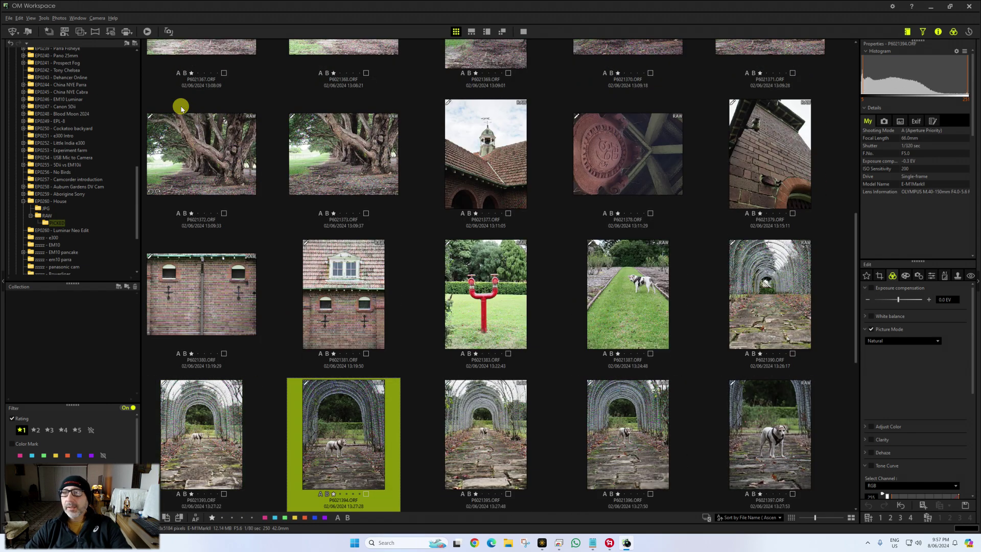
{"action": "key", "text": "Right"}
{"action": "key", "text": "Right"}
{"action": "key", "text": "Right"}
{"action": "key", "text": "Right"}
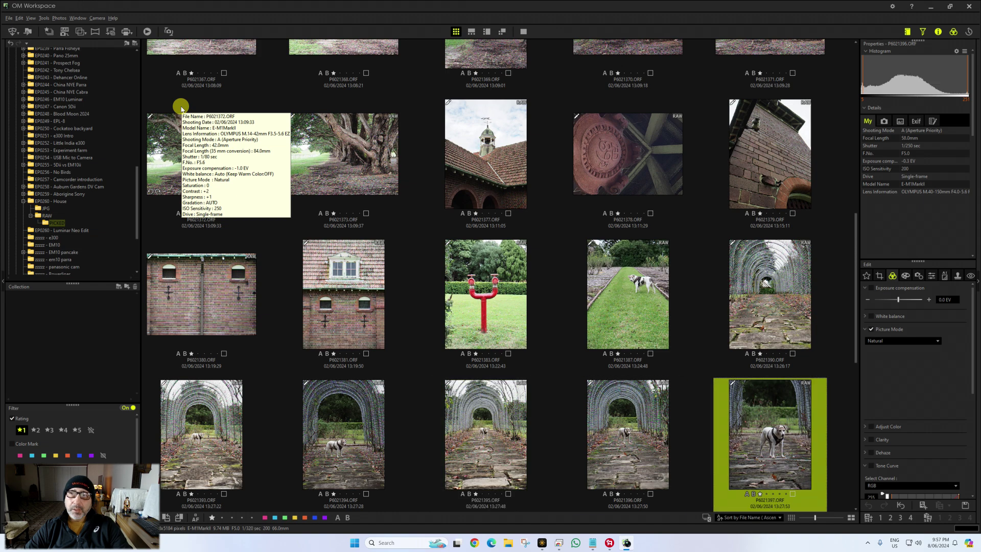
{"action": "mouse_move", "coordinate": [181, 108]}
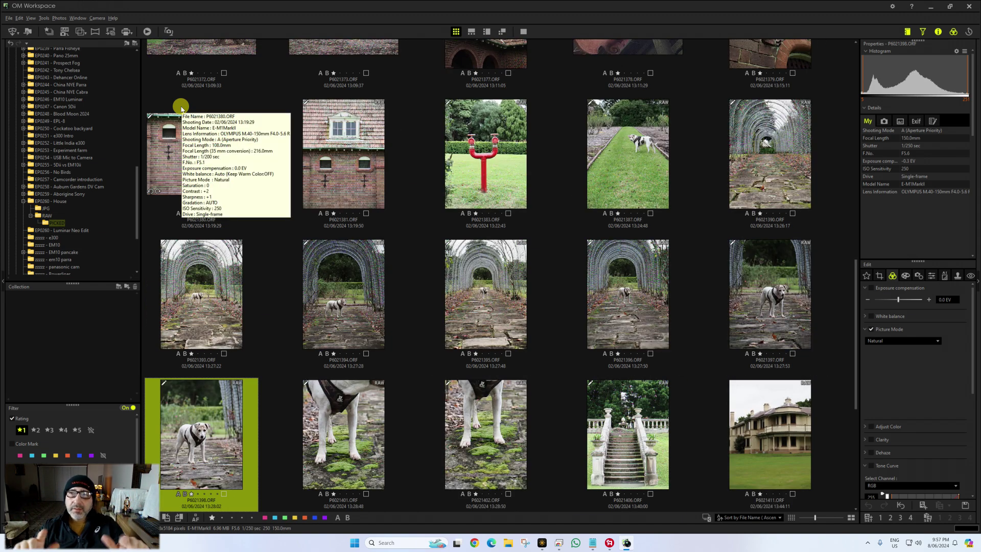
{"action": "key", "text": "Down"}
{"action": "key", "text": "Down"}
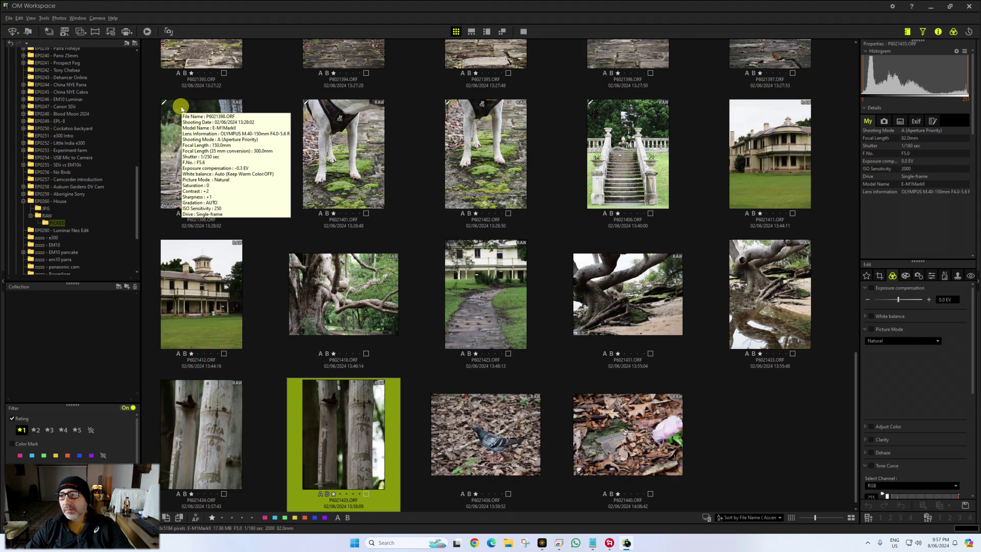
{"action": "key", "text": "Right"}
{"action": "key", "text": "Right"}
{"action": "key", "text": "Right"}
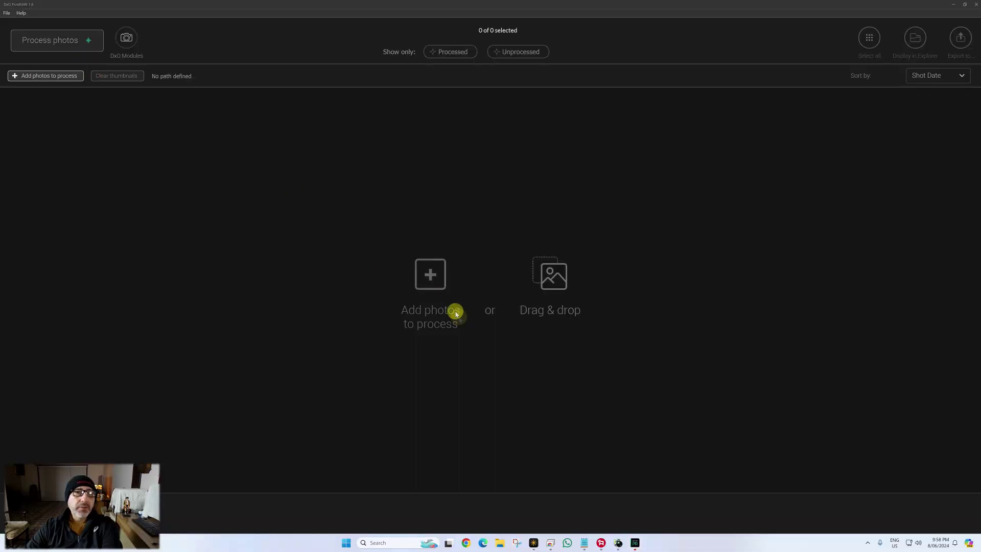
In DxO PureRAW, add all photos from the PICKED folder of EP0260 - House for processing.
{"action": "left_click", "coordinate": [430, 274]}
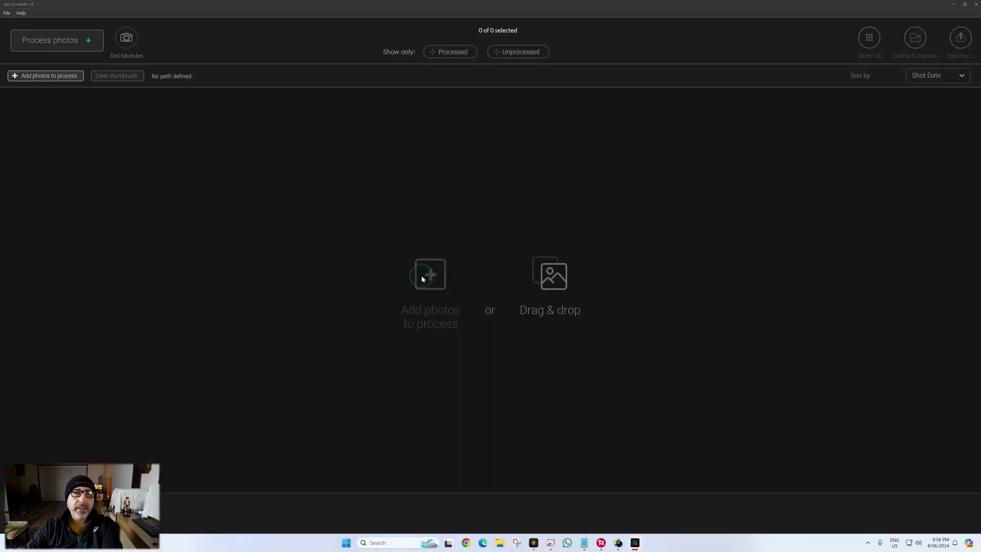
{"action": "left_click", "coordinate": [54, 132]}
{"action": "left_click", "coordinate": [397, 220]}
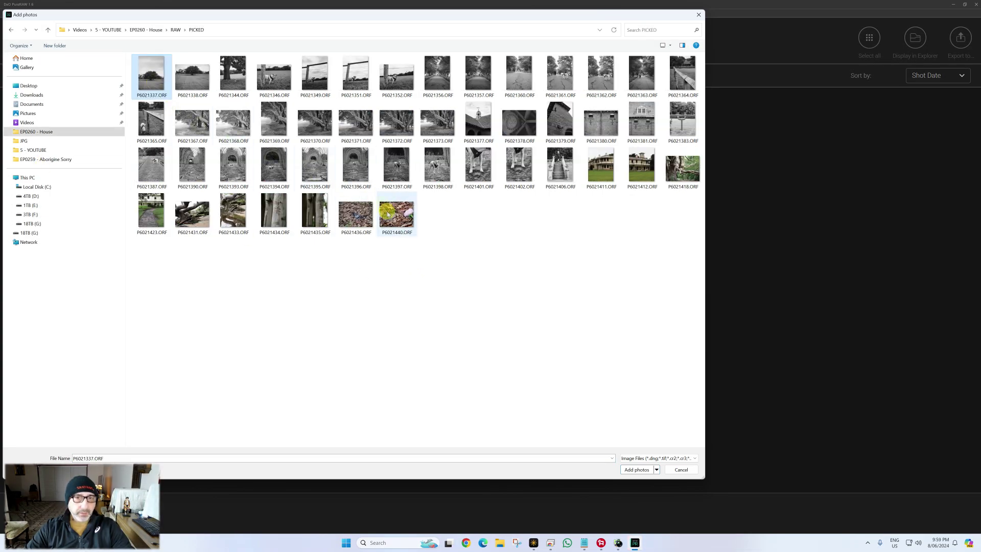
{"action": "key", "text": "ctrl+a"}
{"action": "key", "text": "Return"}
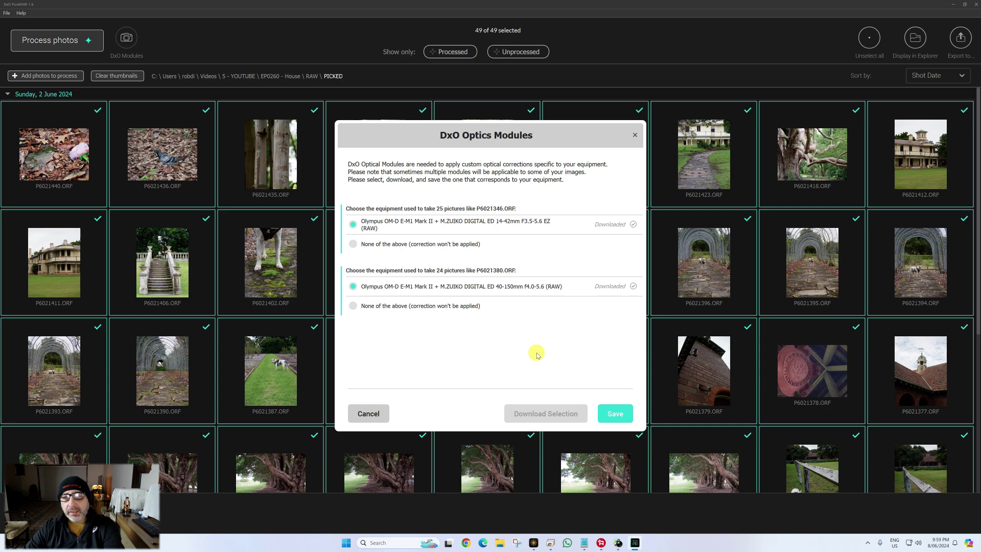
Save the optics modules for both Olympus lenses and process the photos with DeepPRIME to DNG in the original images' DxO folder.
{"action": "left_click", "coordinate": [615, 414]}
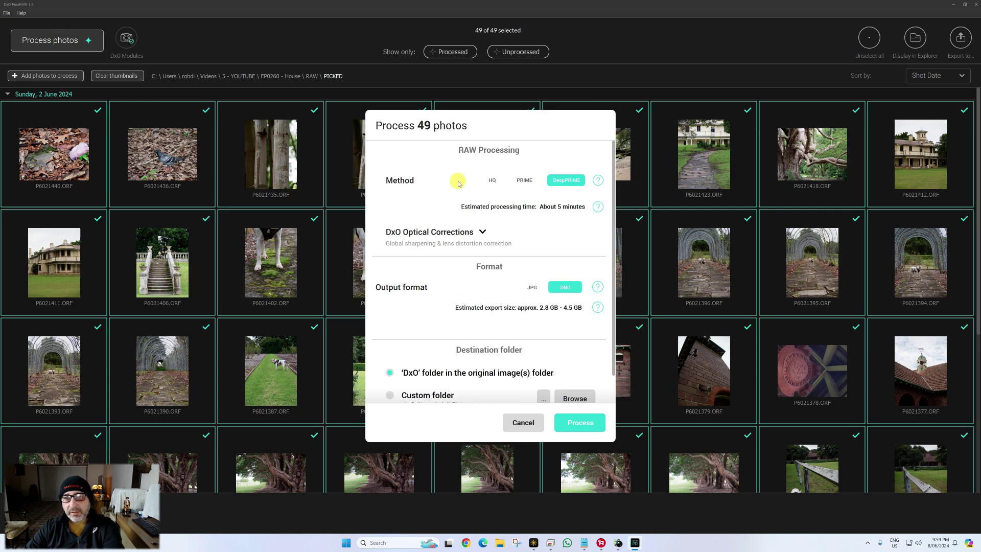
{"action": "left_click", "coordinate": [580, 423]}
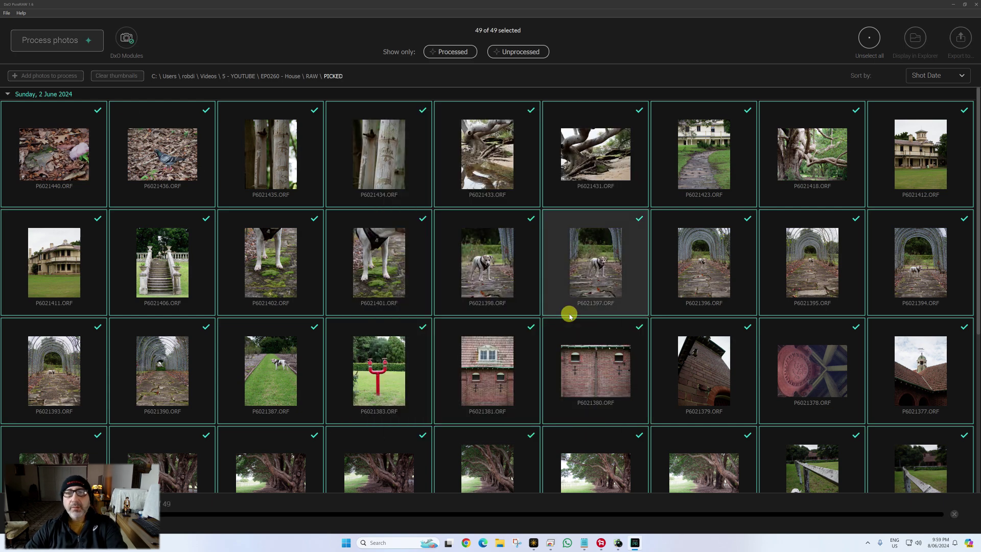
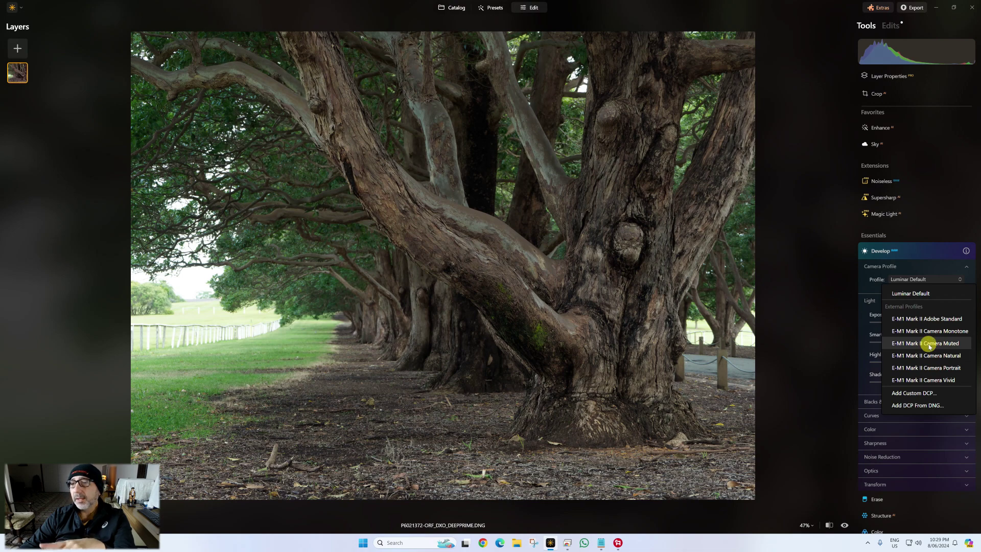
In Luminar Neo, apply the E-M1 Mark II Camera Monotone profile to P6021372 and raise the exposure to 0.34.
{"action": "left_click", "coordinate": [907, 331]}
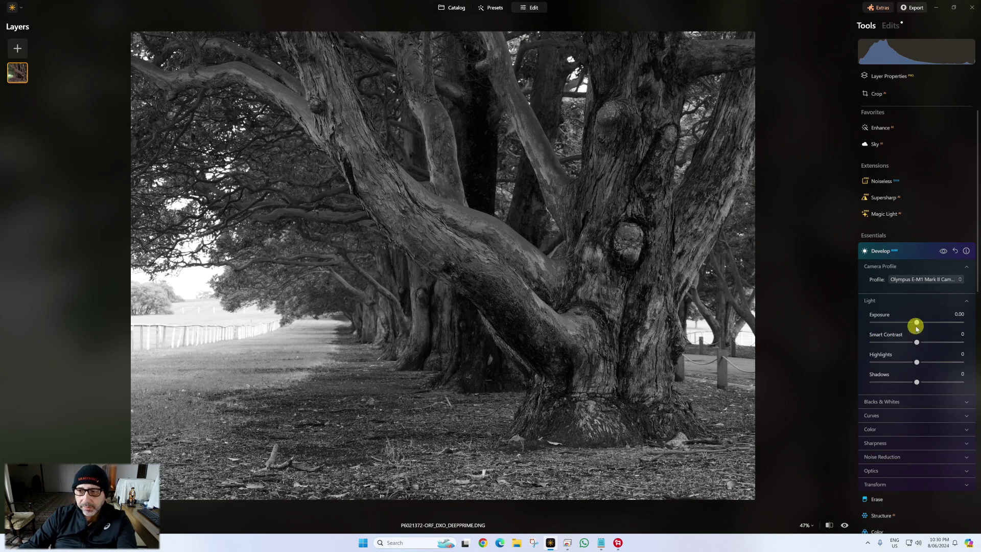
{"action": "left_click_drag", "start_coordinate": [918, 325], "coordinate": [922, 325]}
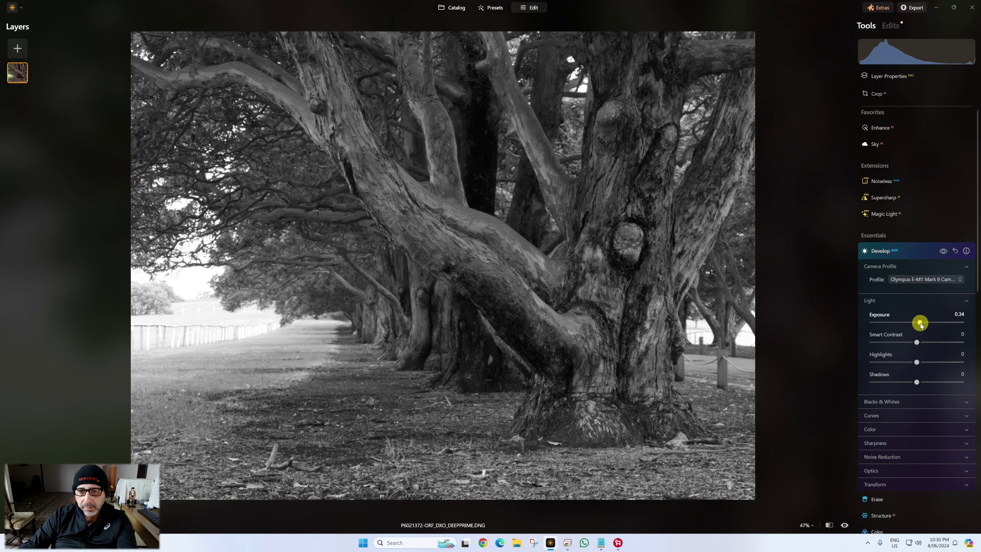
Set the Develop exposure to 0.51, smart contrast to 35 and highlights to -56 for the tree photo.
{"action": "left_click_drag", "start_coordinate": [921, 325], "coordinate": [937, 342]}
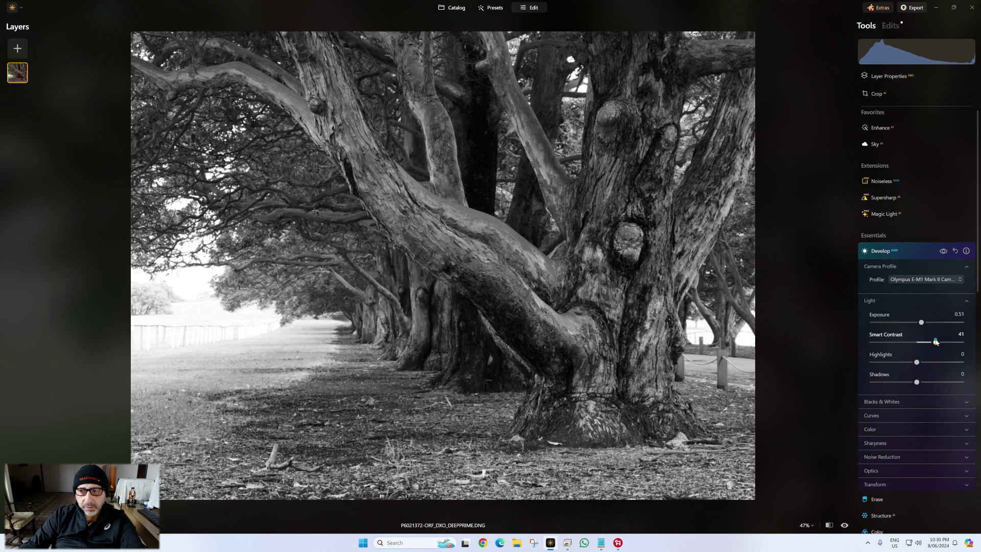
{"action": "mouse_move", "coordinate": [917, 363]}
{"action": "left_mouse_down"}
{"action": "mouse_move", "coordinate": [931, 361]}
{"action": "mouse_move", "coordinate": [892, 363]}
{"action": "mouse_move", "coordinate": [901, 364]}
{"action": "left_mouse_up"}
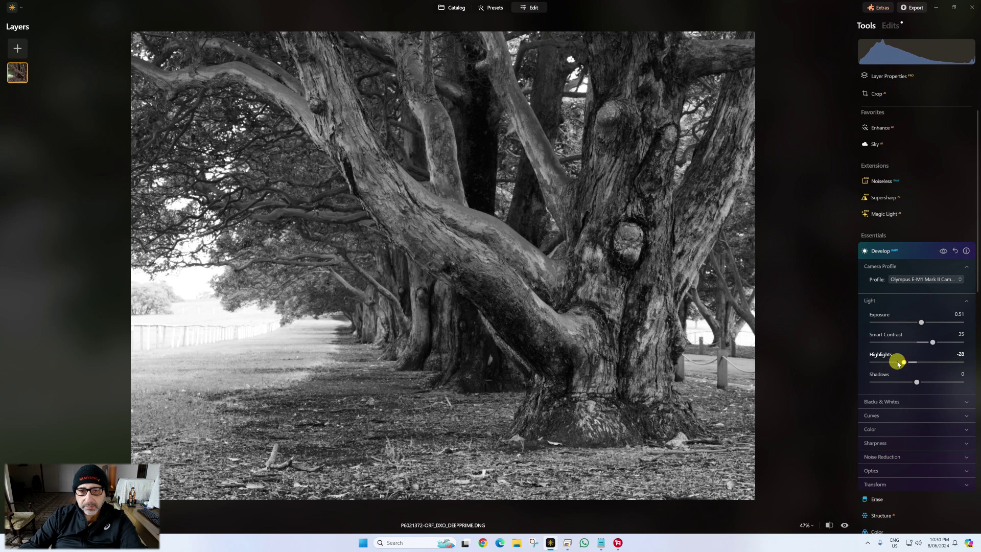
{"action": "left_click", "coordinate": [911, 382]}
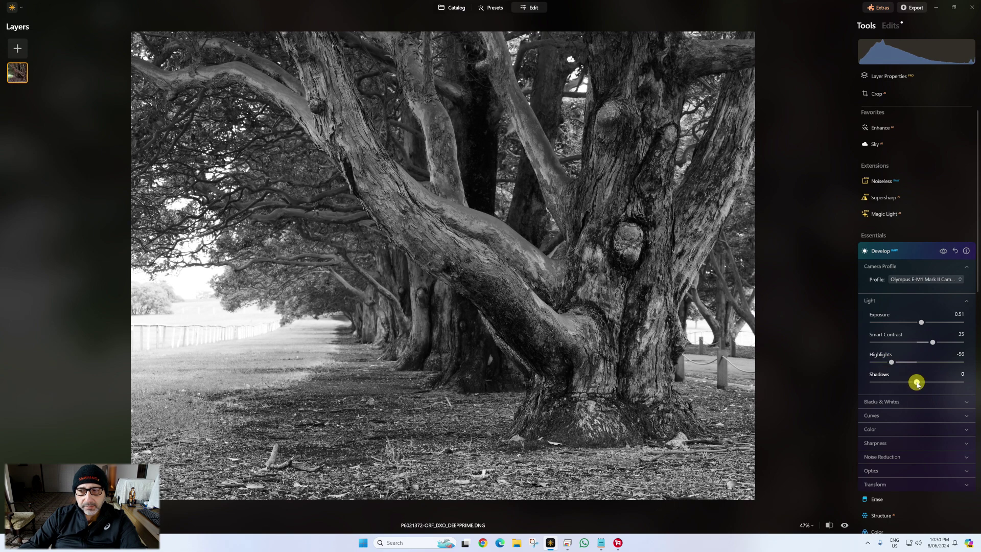
{"action": "mouse_move", "coordinate": [919, 384]}
{"action": "left_mouse_down"}
{"action": "mouse_move", "coordinate": [929, 384]}
{"action": "mouse_move", "coordinate": [920, 384]}
{"action": "left_mouse_up"}
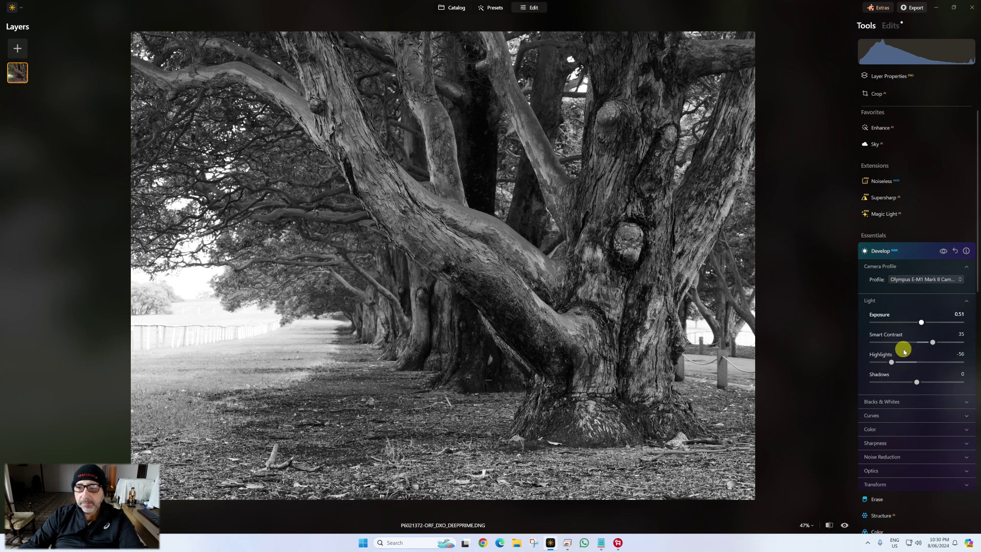
Check the Optics options, then lift the midtones slightly with the midpoint of the Develop curve.
{"action": "scroll", "coordinate": [900, 374], "scroll_direction": "down", "scroll_amount": 3}
{"action": "left_click", "coordinate": [900, 378]}
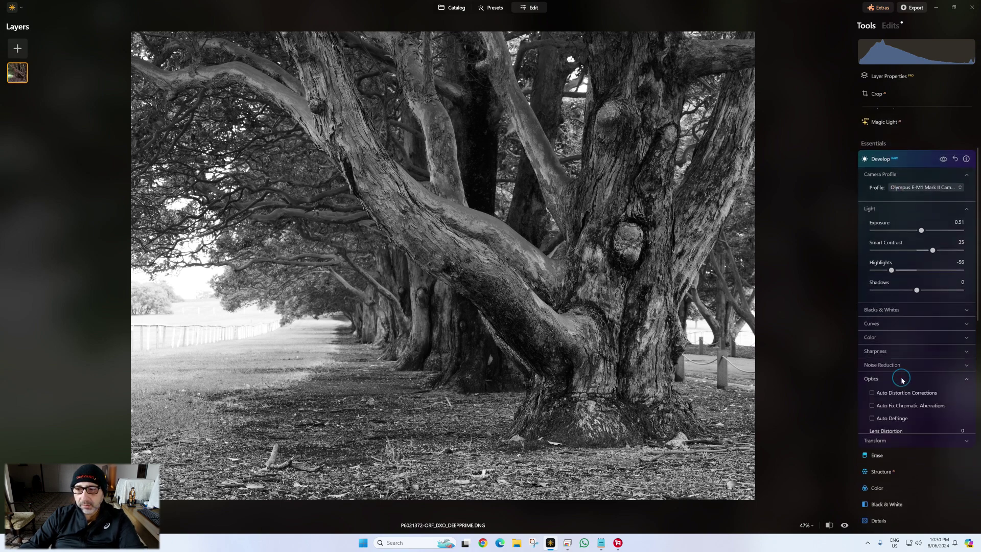
{"action": "scroll", "coordinate": [899, 384], "scroll_direction": "down", "scroll_amount": 4}
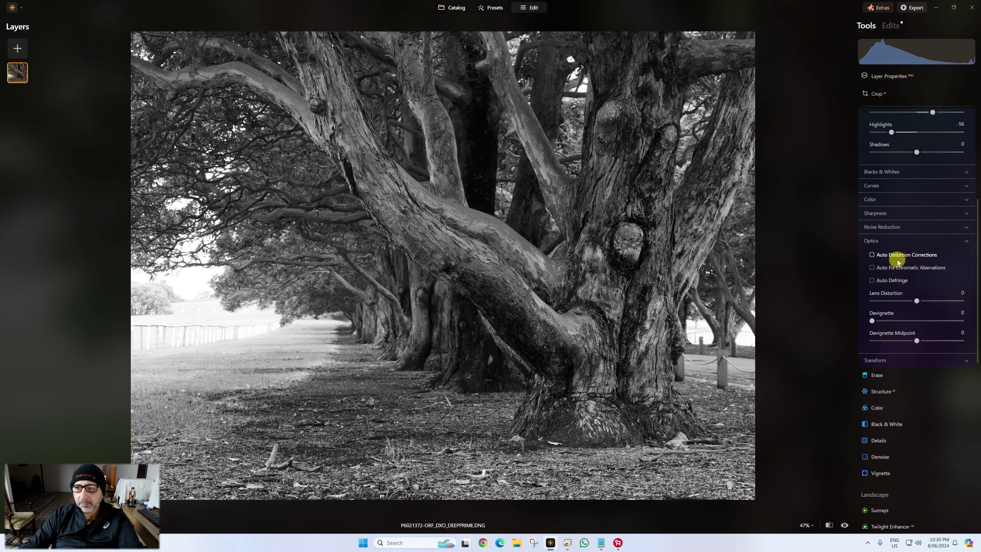
{"action": "scroll", "coordinate": [909, 344], "scroll_direction": "up", "scroll_amount": 4}
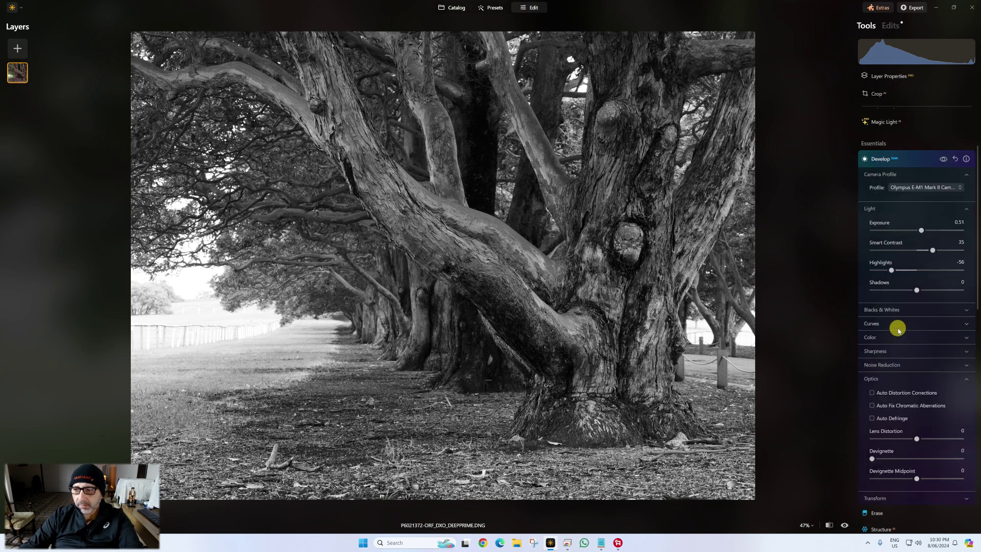
{"action": "left_click", "coordinate": [890, 326]}
{"action": "scroll", "coordinate": [897, 329], "scroll_direction": "down", "scroll_amount": 1}
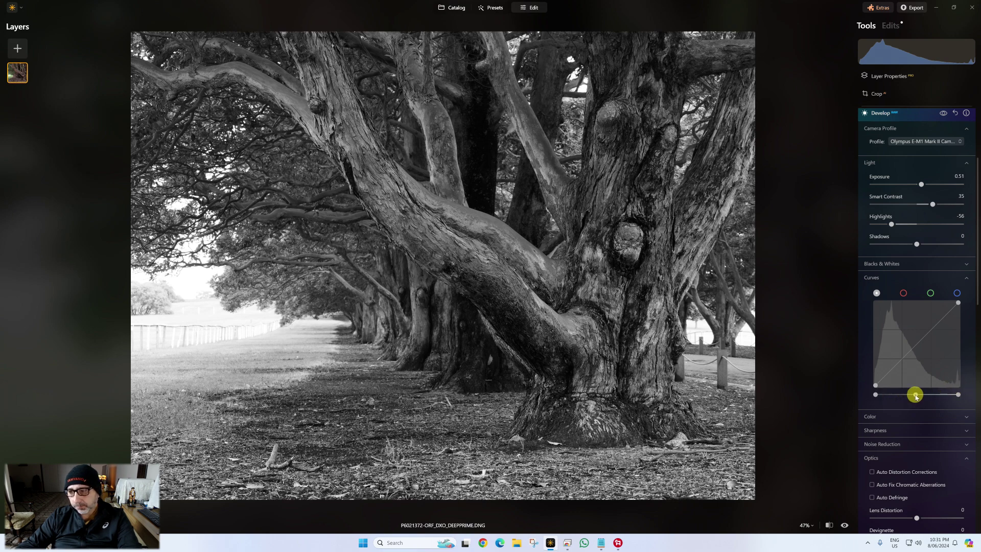
{"action": "left_click_drag", "start_coordinate": [917, 396], "coordinate": [914, 392]}
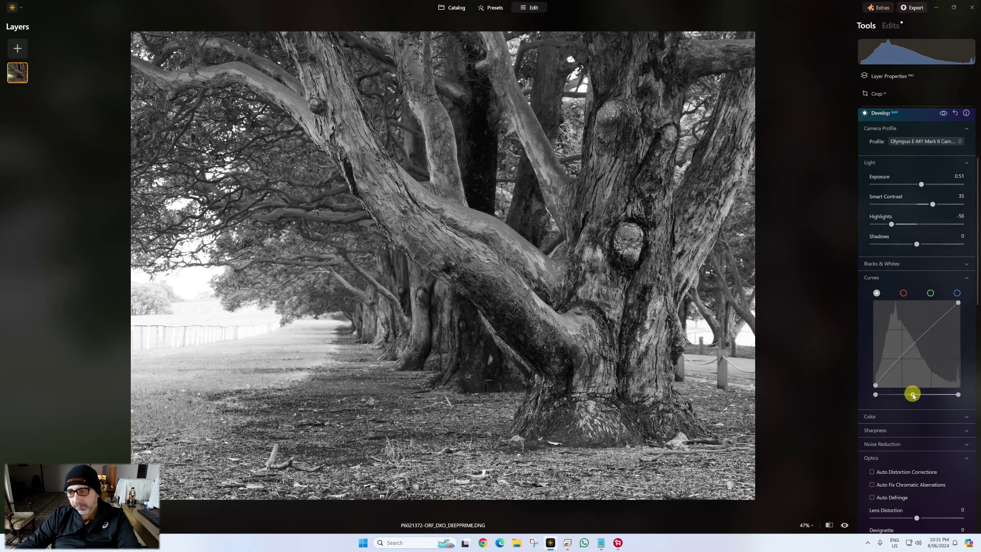
{"action": "left_click", "coordinate": [880, 113]}
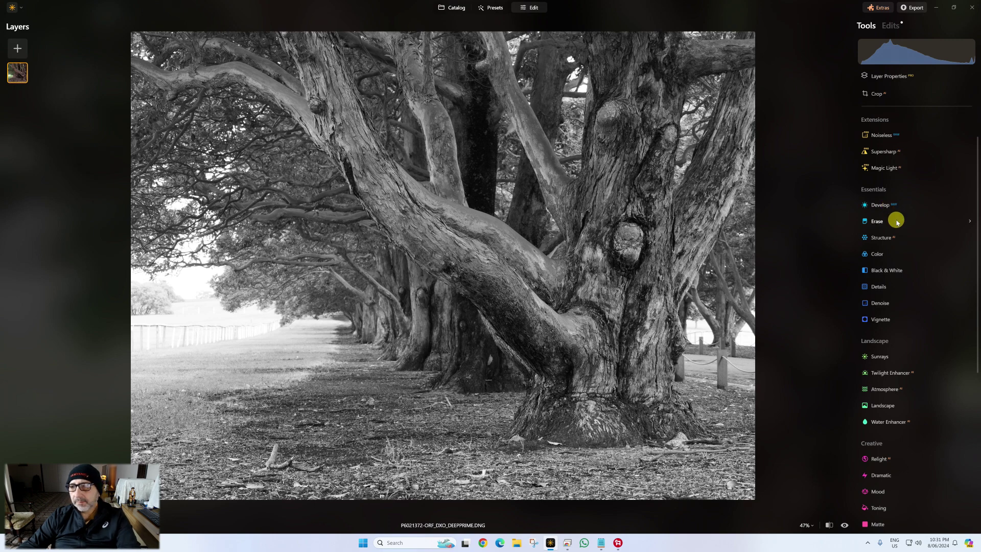
Add Structure AI to the photo with an amount of 42 and a boost of 24.
{"action": "left_click", "coordinate": [886, 239]}
{"action": "left_click", "coordinate": [886, 242]}
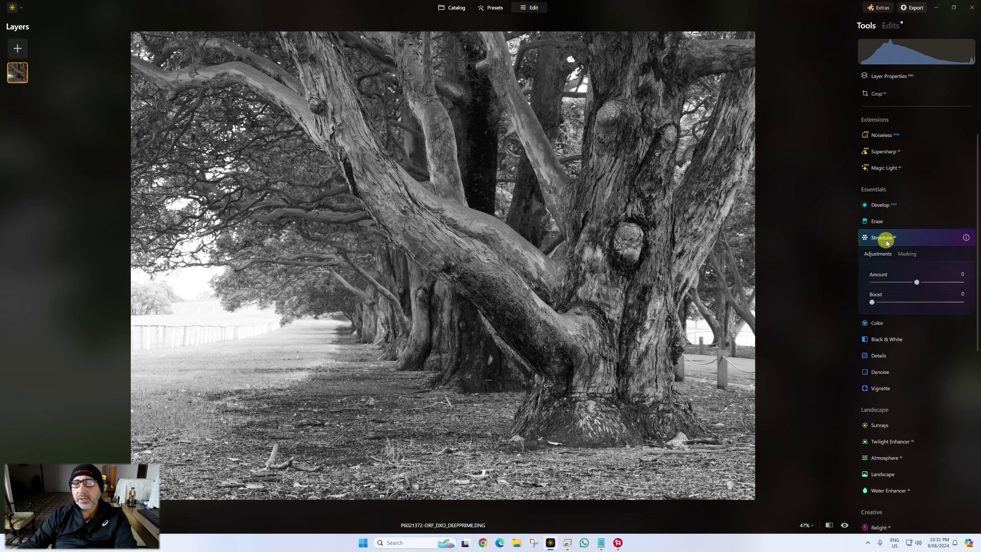
{"action": "left_click", "coordinate": [917, 282]}
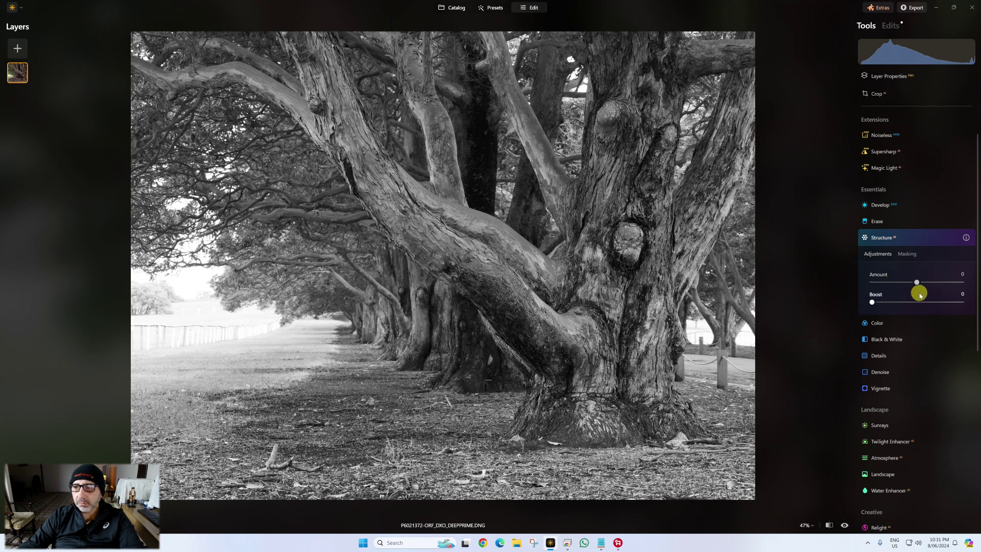
{"action": "left_click_drag", "start_coordinate": [922, 284], "coordinate": [943, 286]}
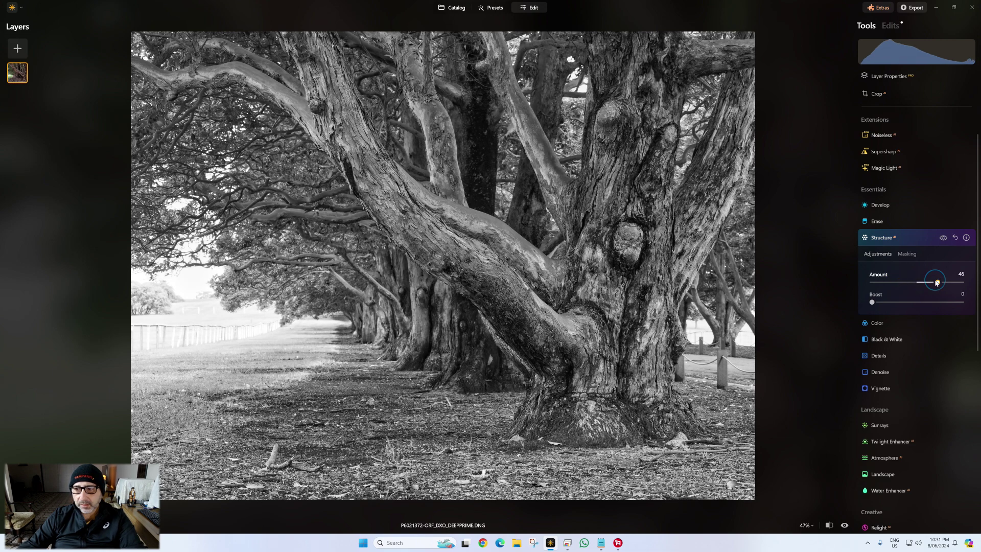
{"action": "left_click", "coordinate": [874, 303]}
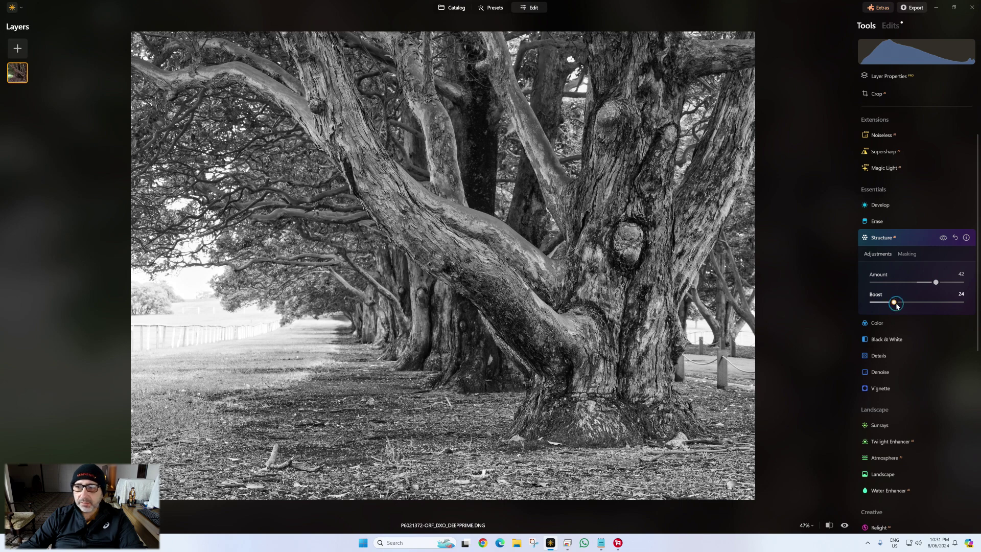
{"action": "left_click", "coordinate": [891, 238]}
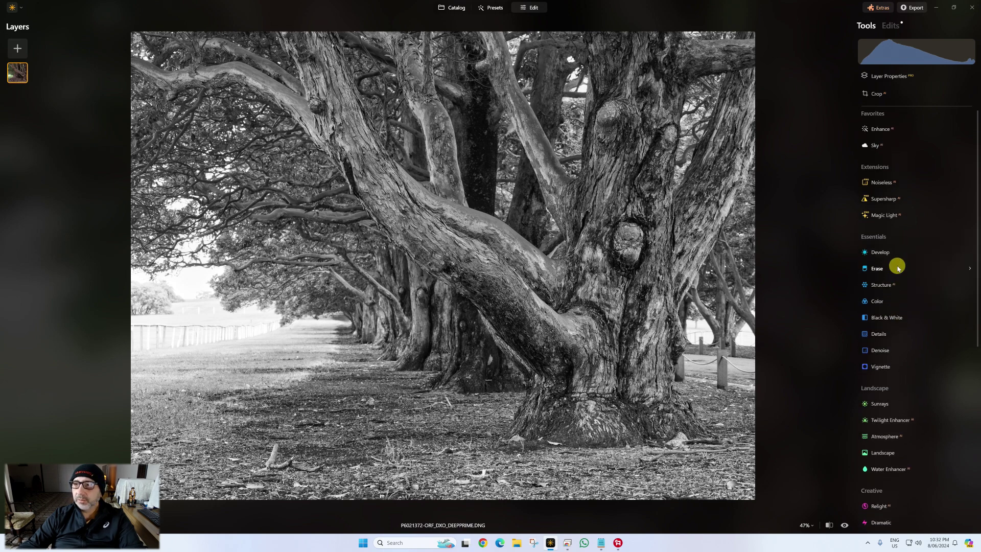
Sharpen the photo with Supersharp in Universal mode, trying Middle strength and switching to Low.
{"action": "left_click", "coordinate": [897, 207]}
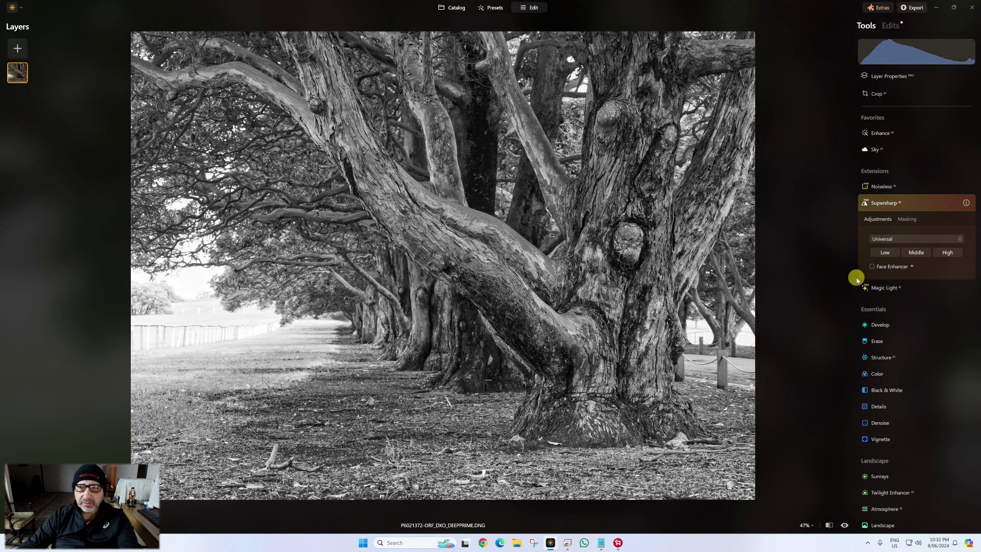
{"action": "left_click", "coordinate": [916, 253]}
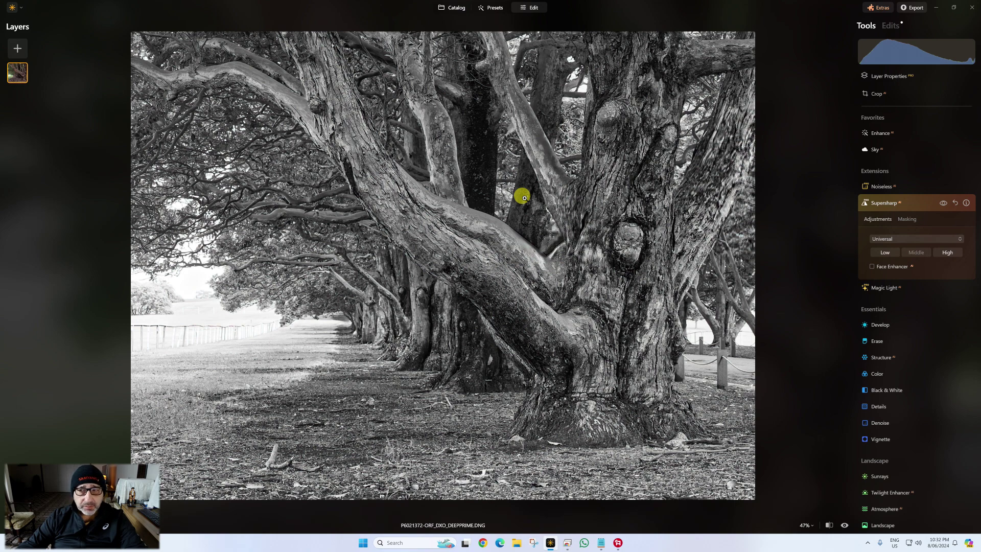
{"action": "left_click", "coordinate": [885, 253]}
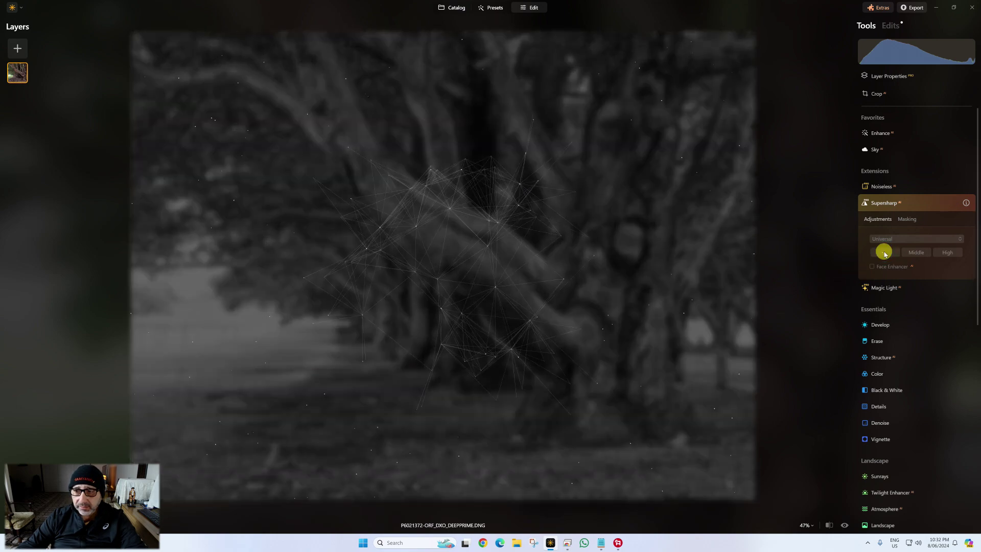
Apply Supercontrast with highlights contrast 22 and balance -25, and shadows contrast 25 and balance 8.
{"action": "scroll", "coordinate": [888, 358], "scroll_direction": "down", "scroll_amount": 10}
{"action": "left_click", "coordinate": [888, 470]}
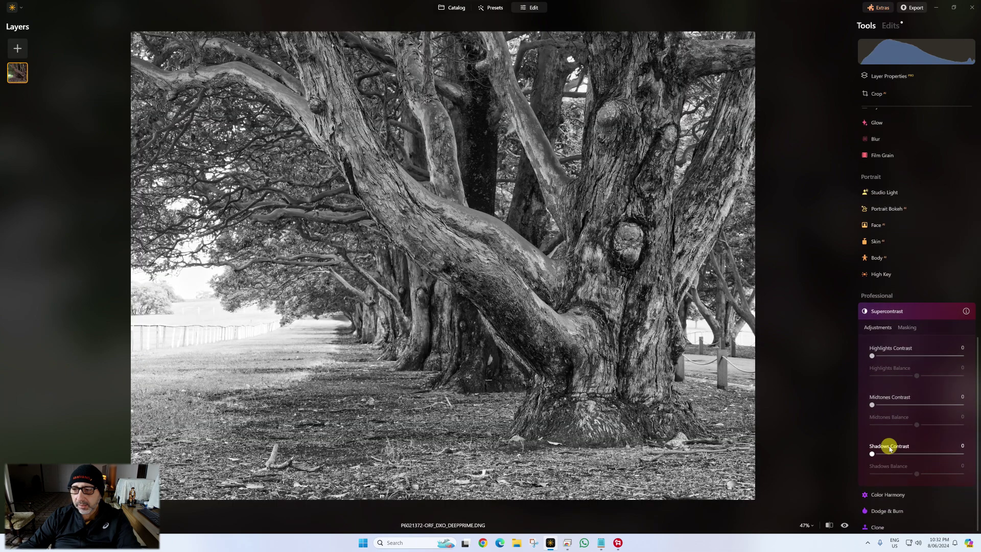
{"action": "left_click", "coordinate": [872, 351]}
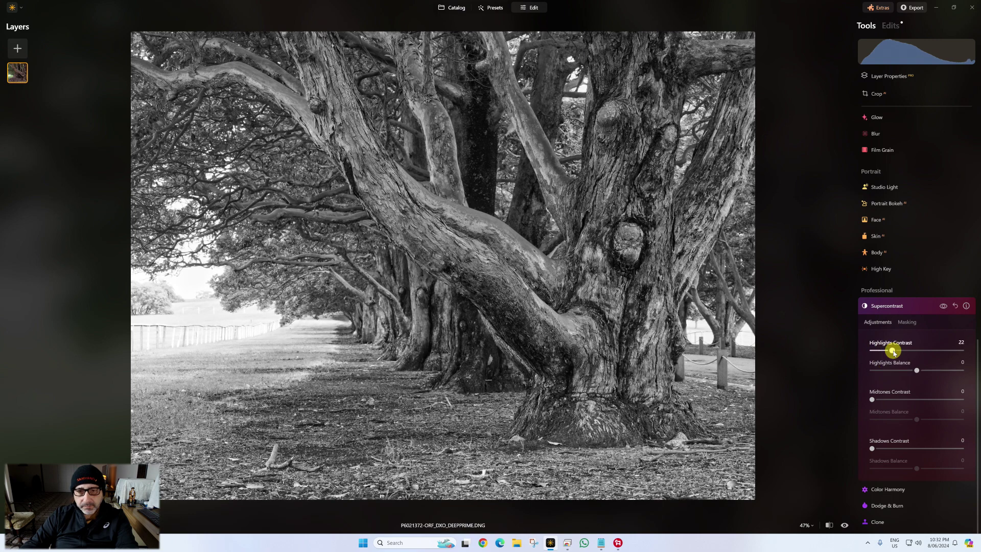
{"action": "left_click", "coordinate": [917, 370]}
{"action": "mouse_move", "coordinate": [908, 373]}
{"action": "left_mouse_down"}
{"action": "mouse_move", "coordinate": [929, 376]}
{"action": "mouse_move", "coordinate": [905, 374]}
{"action": "left_mouse_up"}
{"action": "left_click", "coordinate": [895, 448]}
{"action": "left_click", "coordinate": [921, 469]}
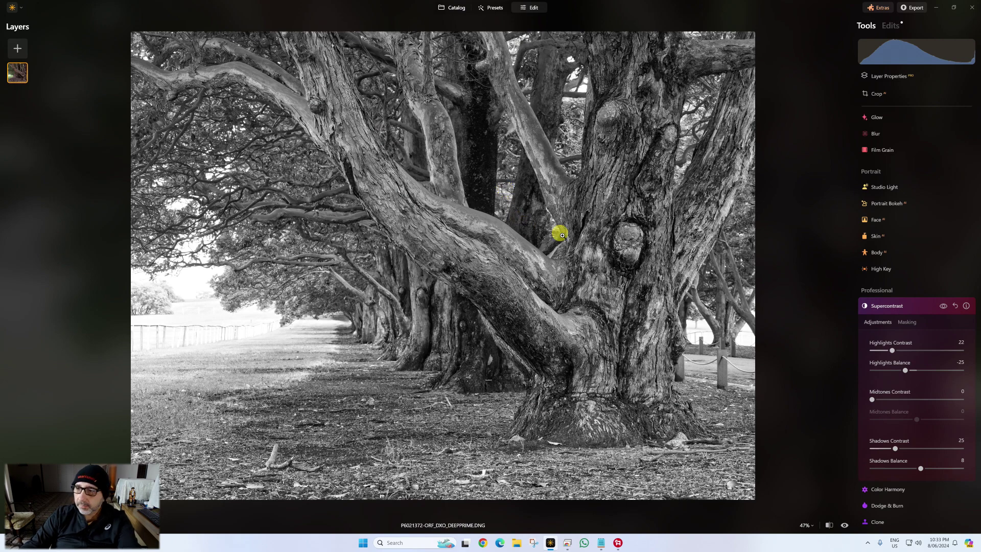
{"action": "left_click", "coordinate": [895, 306]}
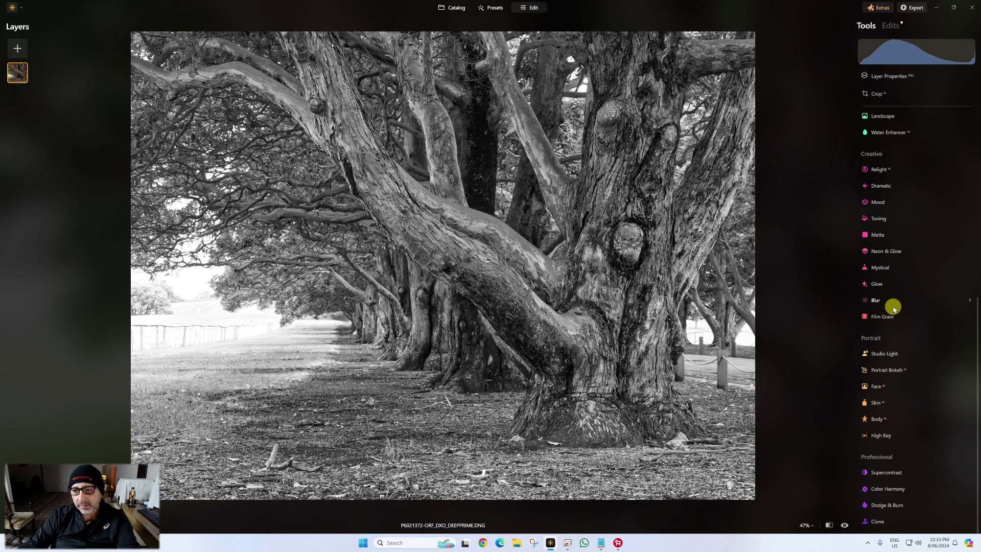
Choose the 16 : 10 crop ratio, reframe the photo with the AI composition suggestion and apply the crop.
{"action": "key", "text": "c"}
{"action": "left_click", "coordinate": [888, 127]}
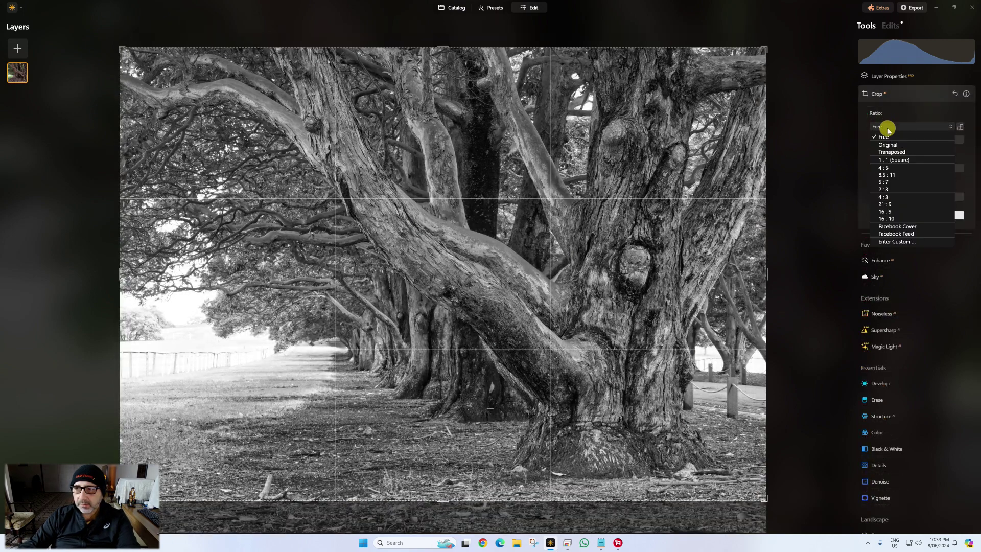
{"action": "left_click", "coordinate": [897, 223]}
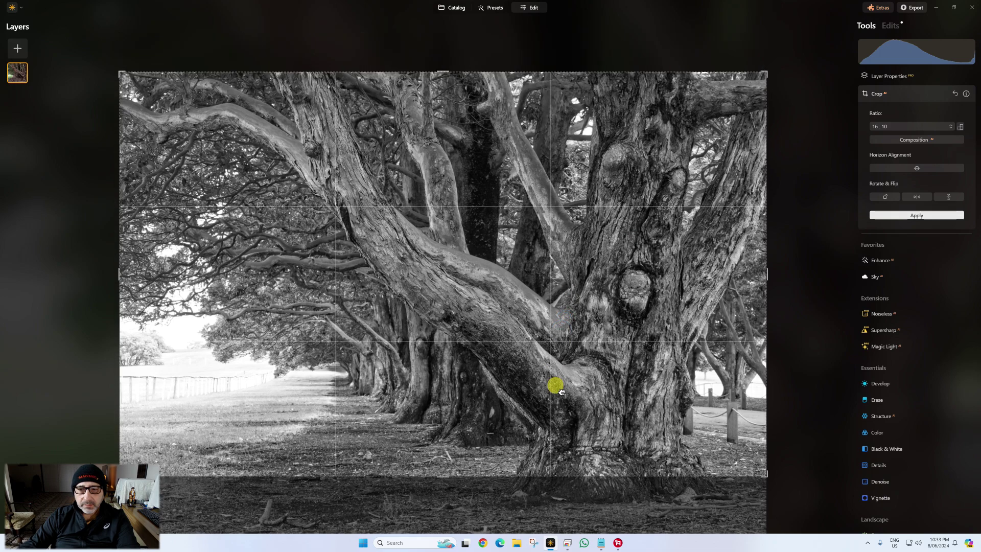
{"action": "left_click", "coordinate": [904, 140]}
{"action": "left_click", "coordinate": [936, 215]}
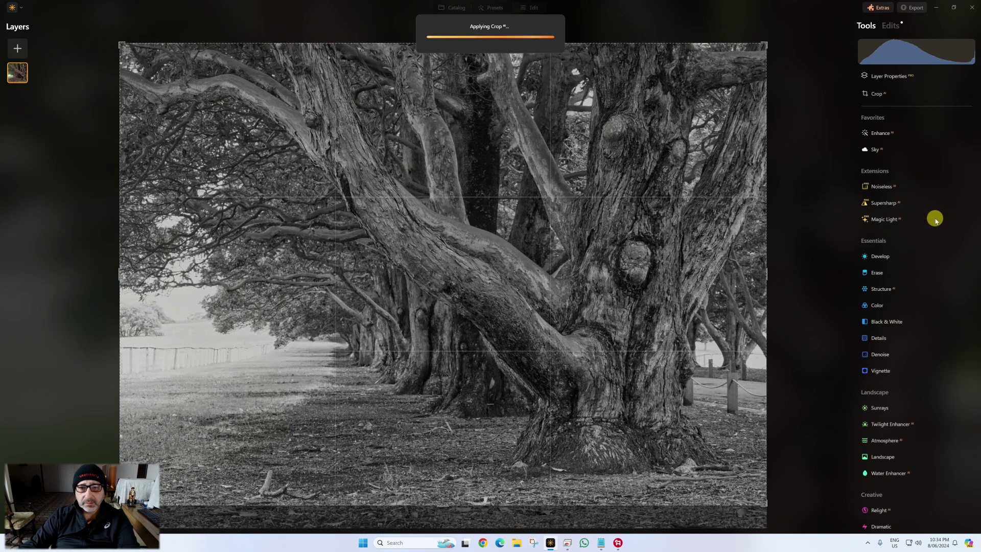
Erase the white fence along the far side of the bright field with the size 20 Erase brush.
{"action": "scroll", "coordinate": [504, 286], "scroll_direction": "down", "scroll_amount": 4}
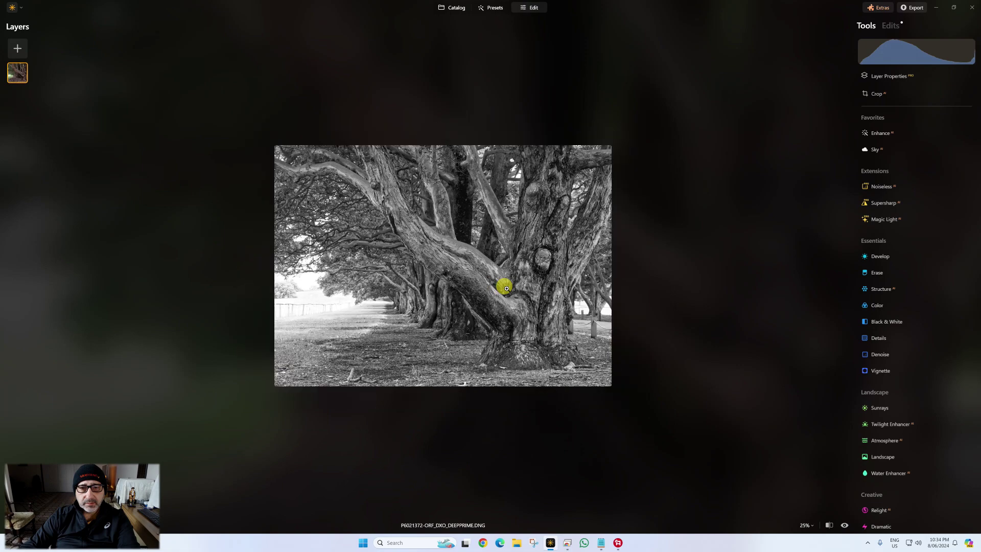
{"action": "scroll", "coordinate": [506, 288], "scroll_direction": "up", "scroll_amount": 3}
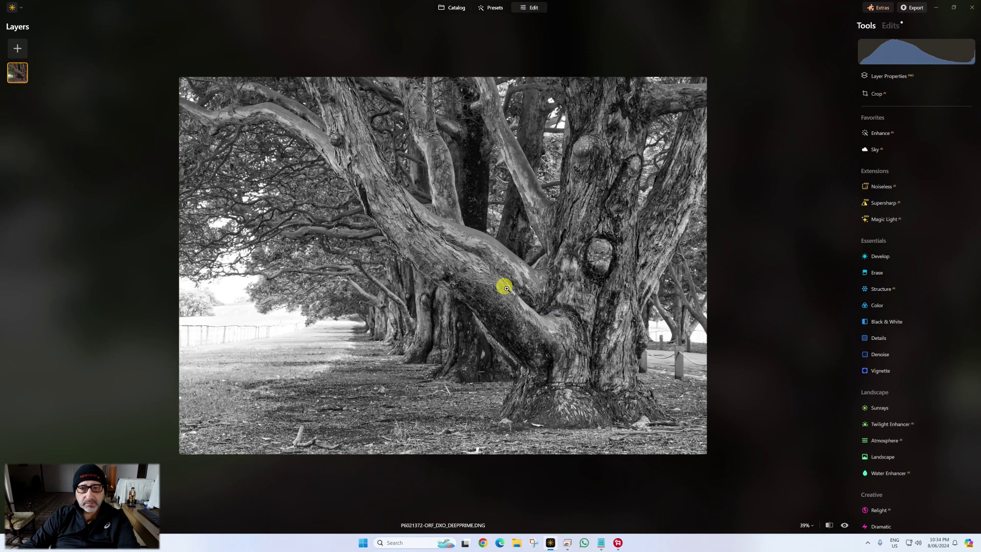
{"action": "scroll", "coordinate": [506, 289], "scroll_direction": "up", "scroll_amount": 1}
{"action": "left_click", "coordinate": [877, 272]}
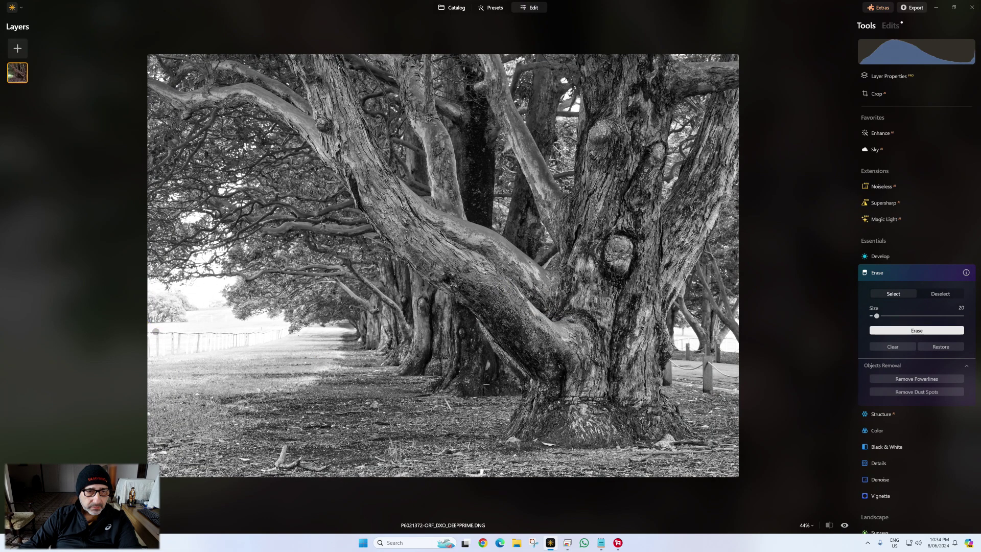
{"action": "left_click_drag", "start_coordinate": [177, 330], "coordinate": [284, 328]}
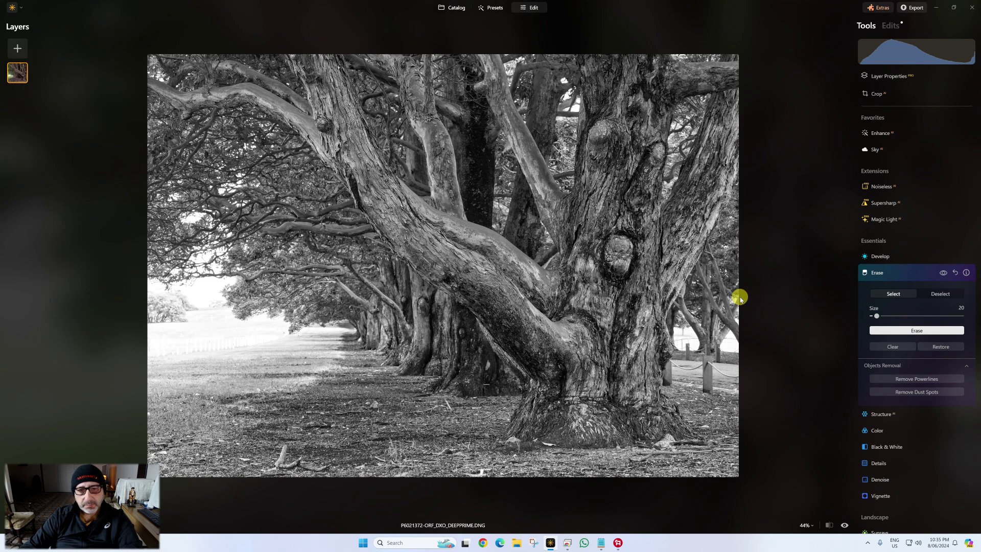
Mask the bright field and tree tunnel with a radial gradient in Develop, using exposure 0.71, smart contrast 28 and highlights -22.
{"action": "left_click", "coordinate": [880, 256]}
{"action": "left_click", "coordinate": [906, 253]}
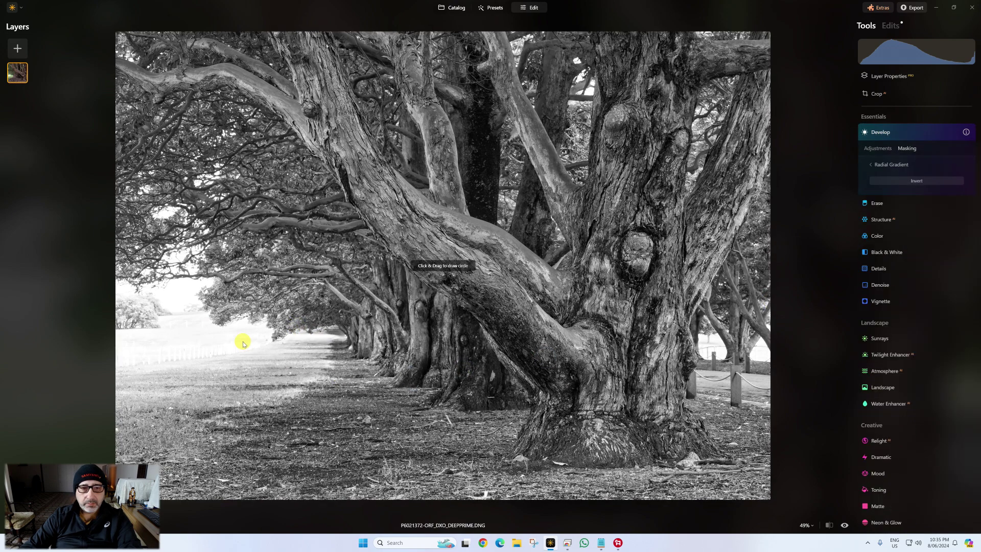
{"action": "left_click_drag", "start_coordinate": [244, 335], "coordinate": [294, 375]}
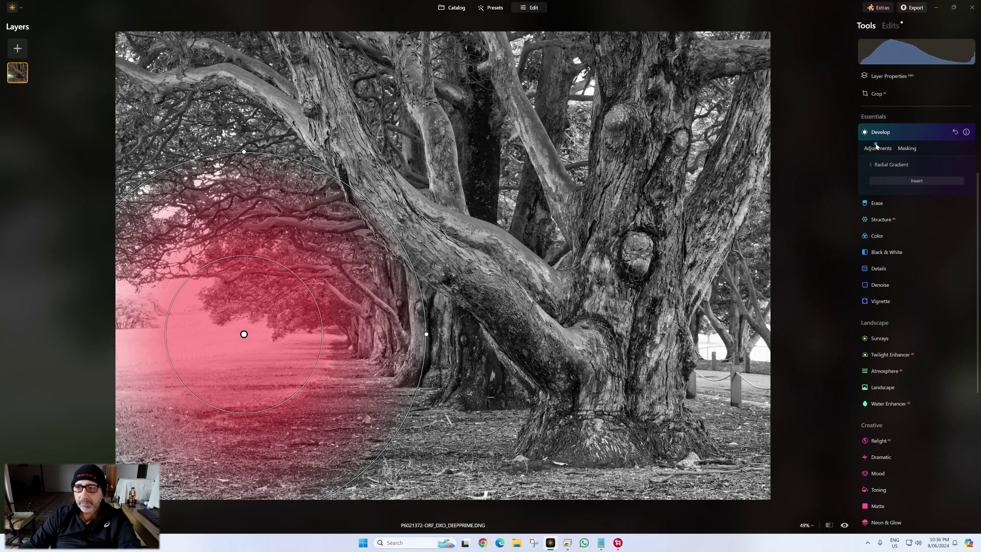
{"action": "left_click", "coordinate": [877, 148]}
{"action": "left_click_drag", "start_coordinate": [905, 186], "coordinate": [923, 189]}
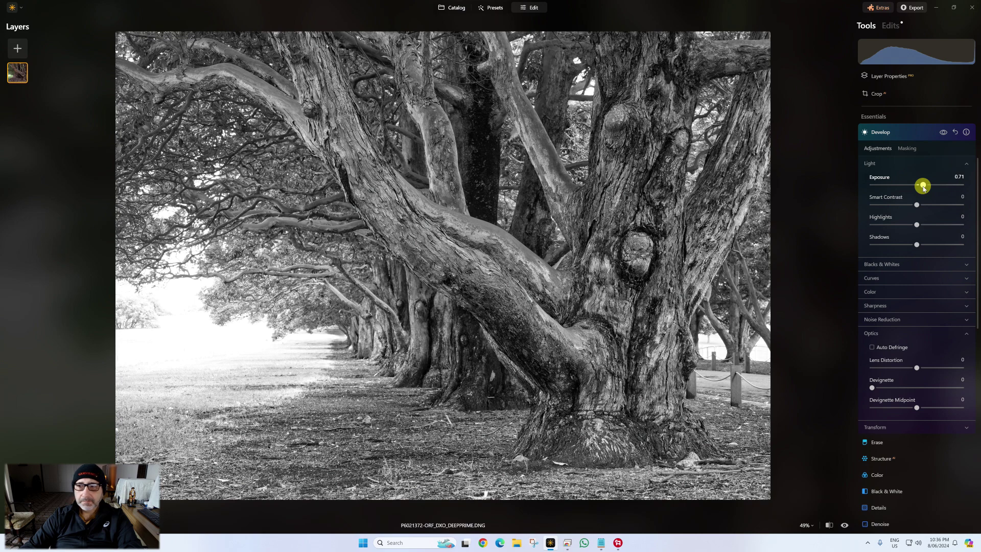
{"action": "left_click_drag", "start_coordinate": [932, 206], "coordinate": [937, 206]}
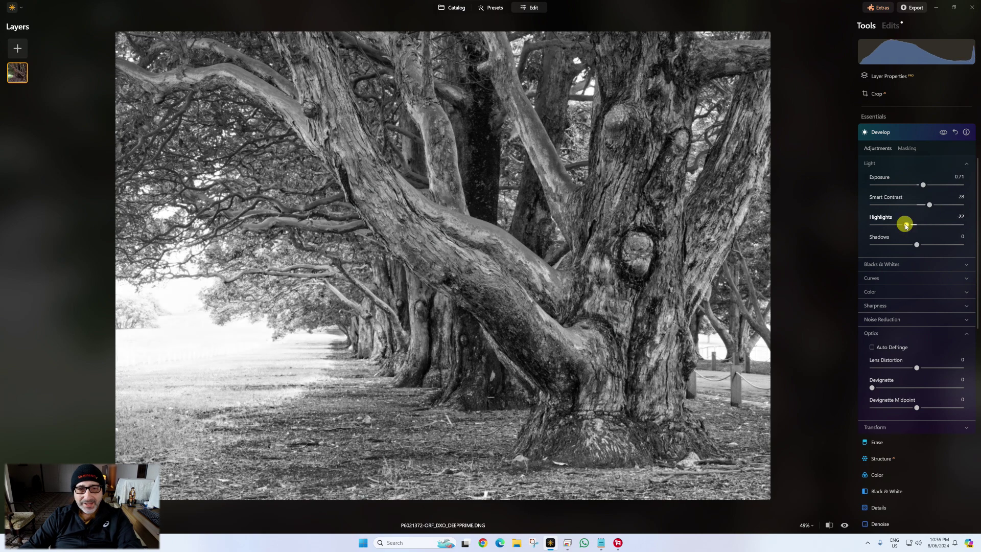
Add a dark vignette to the photo with an amount of about -26 and a size of 60.
{"action": "left_click", "coordinate": [890, 249]}
{"action": "left_click_drag", "start_coordinate": [917, 291], "coordinate": [749, 290]}
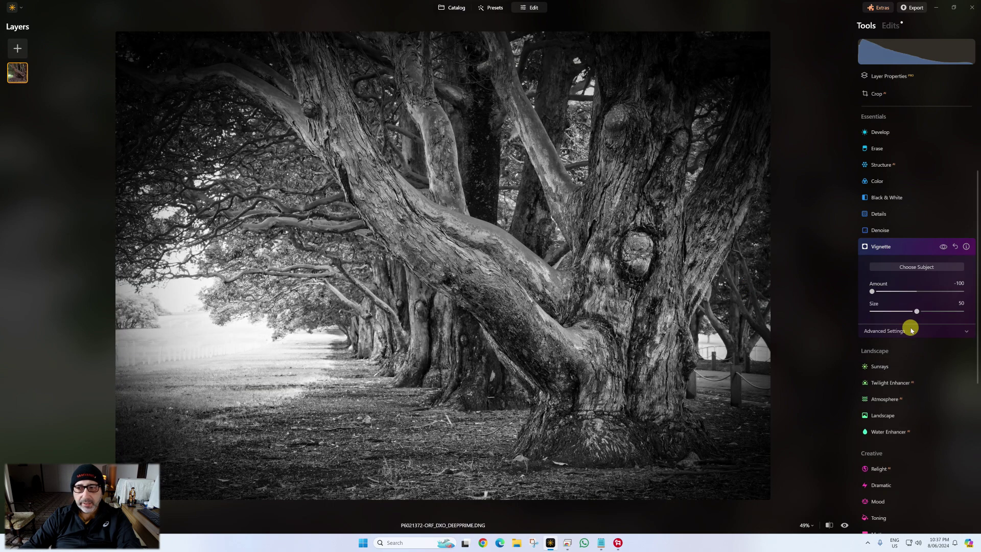
{"action": "mouse_move", "coordinate": [917, 313]}
{"action": "left_mouse_down"}
{"action": "mouse_move", "coordinate": [935, 309]}
{"action": "mouse_move", "coordinate": [900, 309]}
{"action": "mouse_move", "coordinate": [928, 317]}
{"action": "left_mouse_up"}
{"action": "left_click_drag", "start_coordinate": [872, 292], "coordinate": [916, 295]}
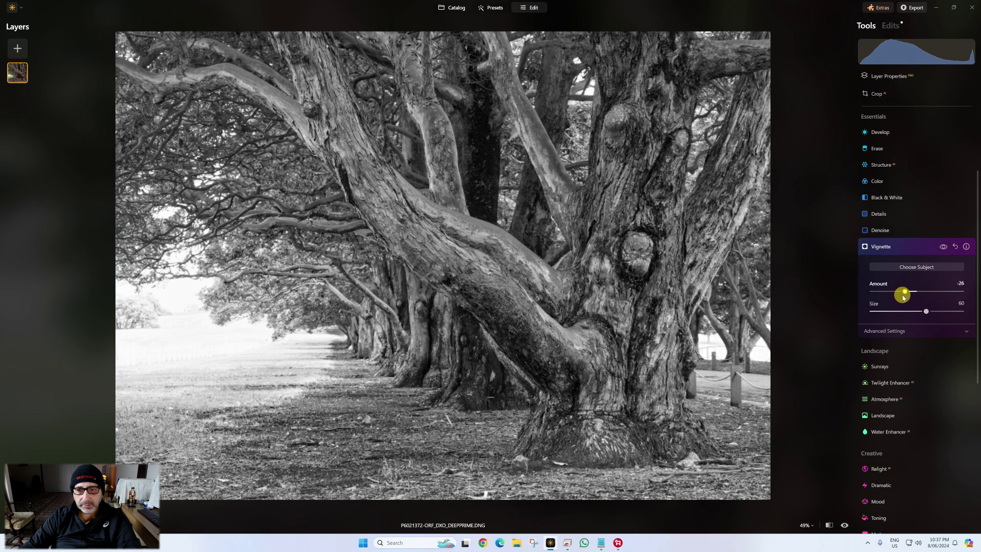
Set the vignette's amount to -53, roundness to 87, feather to 100 and inner light to 16, and compare the photo with and without it.
{"action": "left_click_drag", "start_coordinate": [899, 293], "coordinate": [891, 290]}
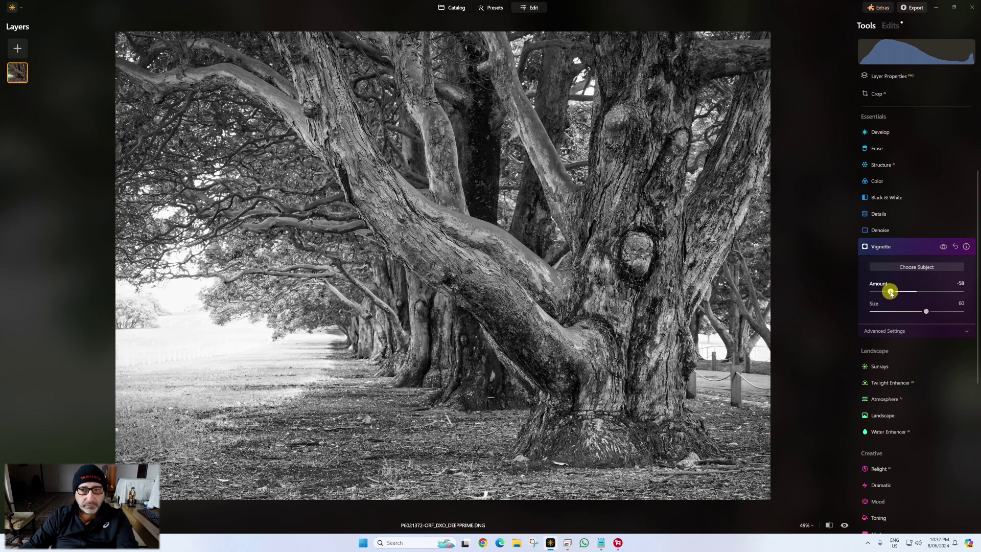
{"action": "left_click_drag", "start_coordinate": [891, 292], "coordinate": [897, 294]}
{"action": "left_click", "coordinate": [902, 332]}
{"action": "left_click", "coordinate": [876, 393]}
{"action": "left_click_drag", "start_coordinate": [876, 393], "coordinate": [887, 393]}
{"action": "left_click", "coordinate": [943, 247]}
{"action": "left_click", "coordinate": [943, 247]}
{"action": "left_click", "coordinate": [943, 247]}
{"action": "left_click", "coordinate": [943, 247]}
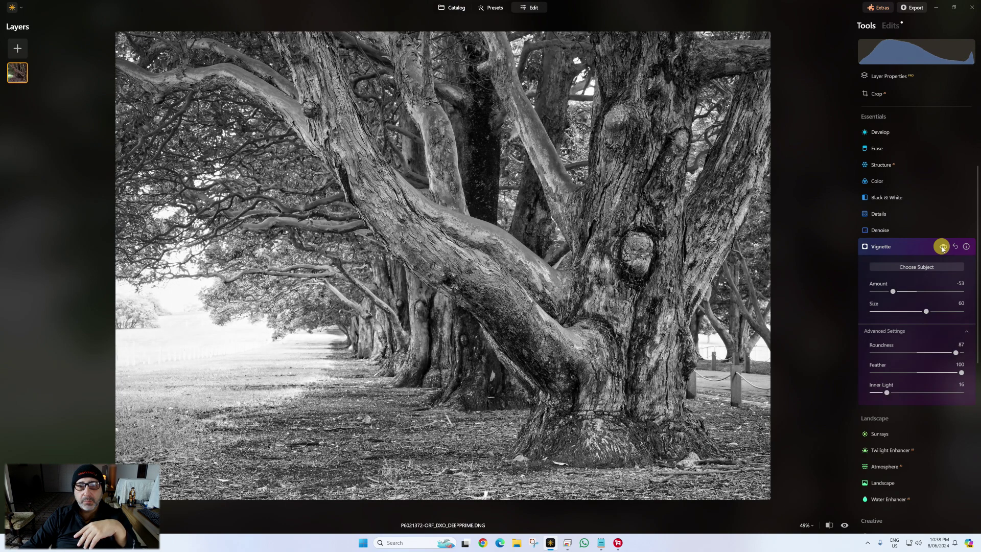
{"action": "left_click", "coordinate": [888, 247]}
{"action": "key", "text": "ctrl+minus"}
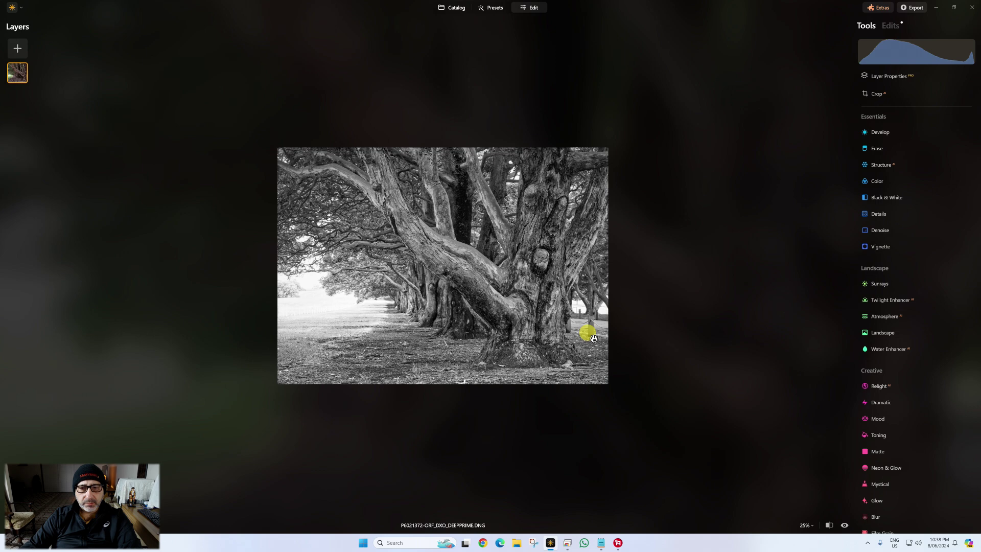
{"action": "key", "text": "ctrl+plus"}
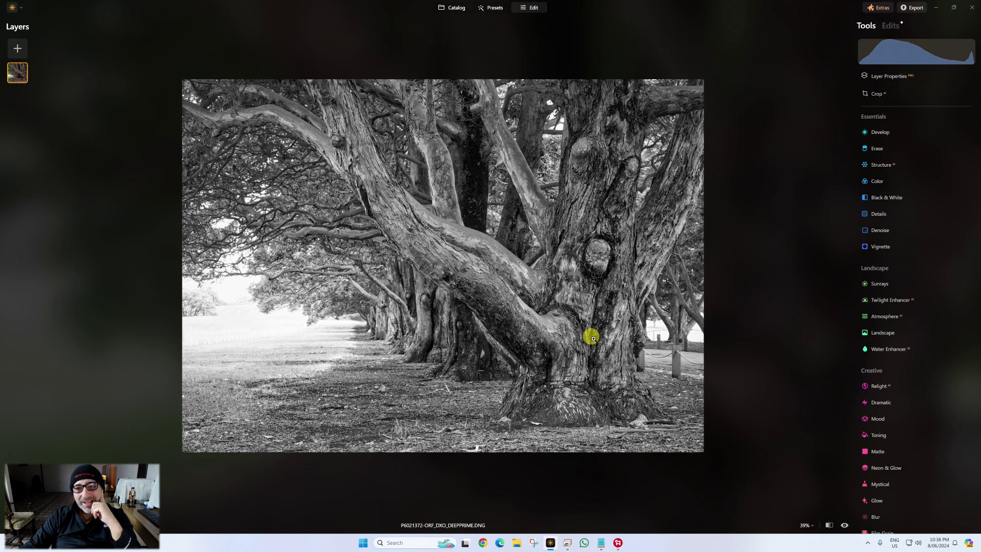
Return to the catalog and copy the adjustments of the edited black-and-white tree photo.
{"action": "key", "text": "g"}
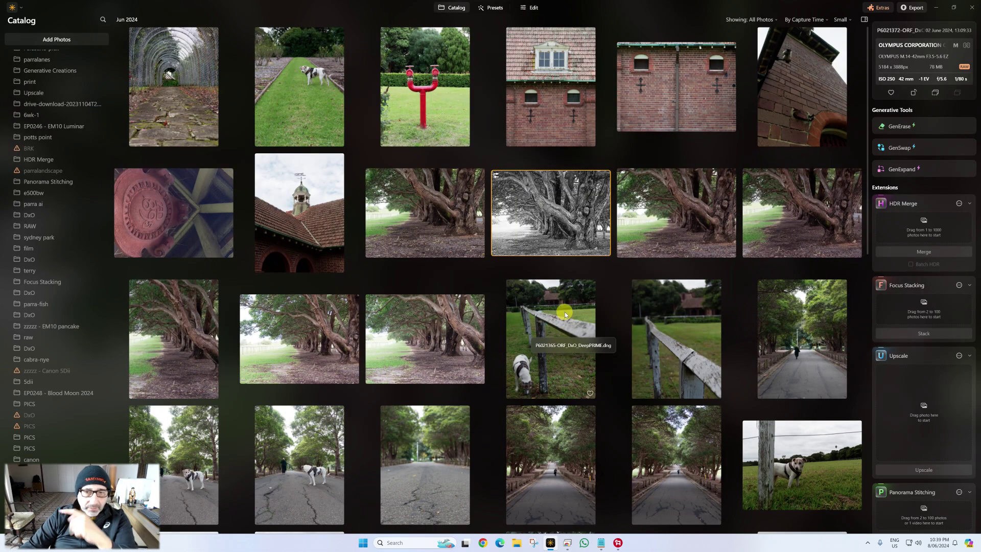
{"action": "double_click", "coordinate": [431, 335]}
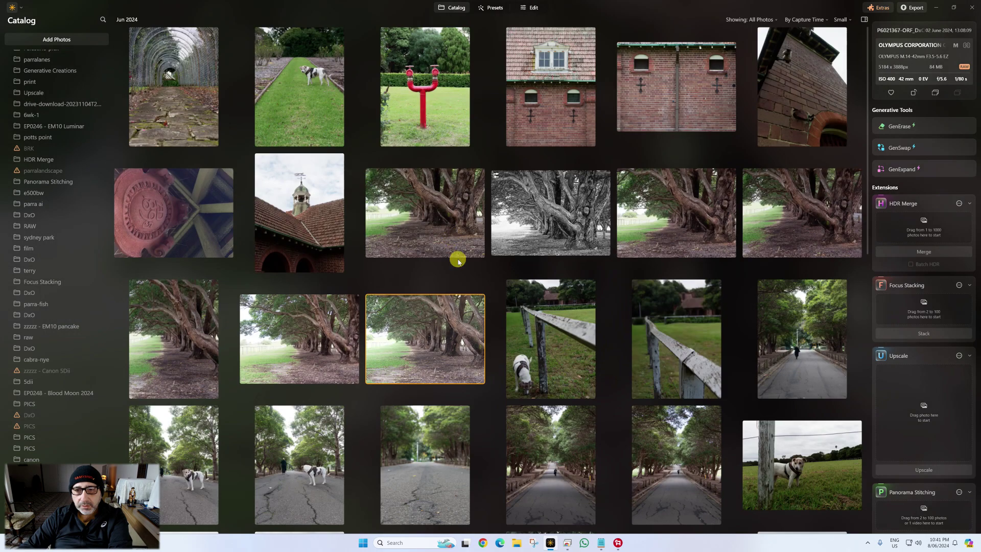
{"action": "left_click", "coordinate": [541, 210]}
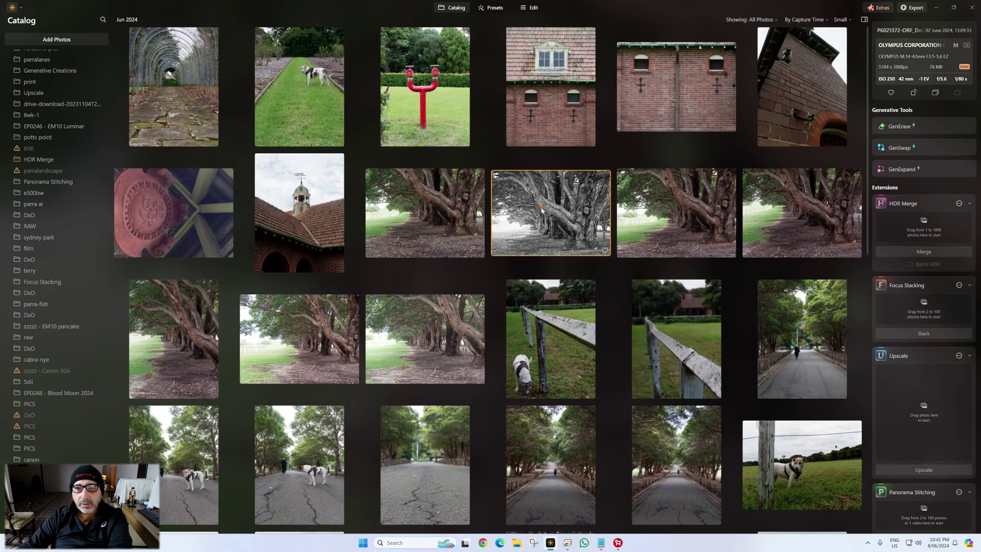
{"action": "right_click", "coordinate": [542, 210]}
{"action": "mouse_move", "coordinate": [574, 261]}
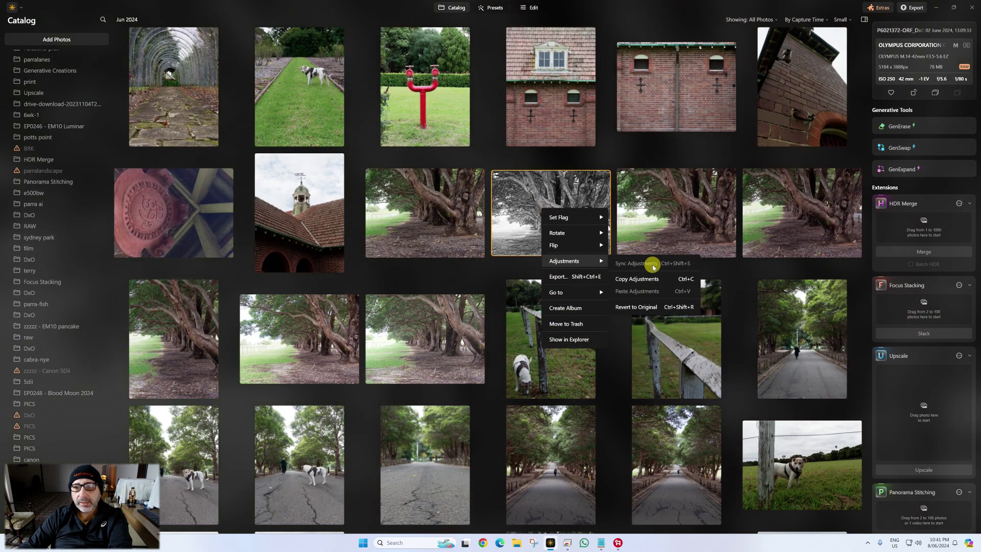
{"action": "left_click", "coordinate": [650, 279]}
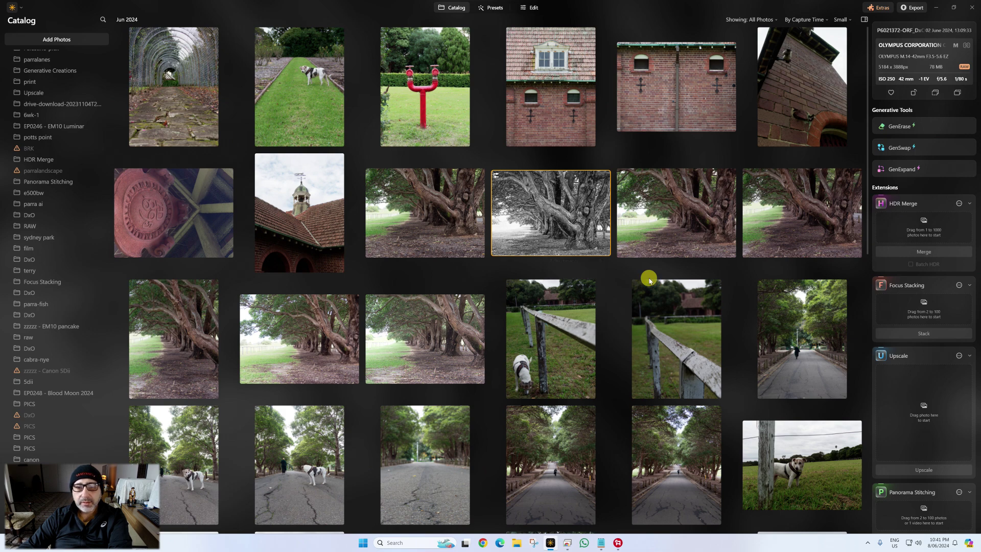
Paste the copied adjustments onto the color tree-tunnel photo P6021367.
{"action": "left_click", "coordinate": [416, 332]}
{"action": "right_click", "coordinate": [429, 334]}
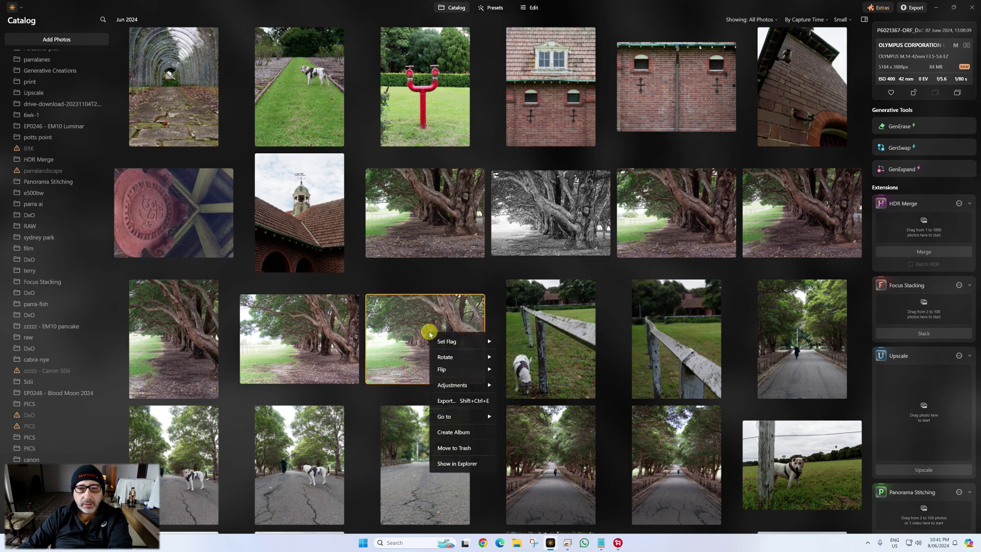
{"action": "mouse_move", "coordinate": [467, 385]}
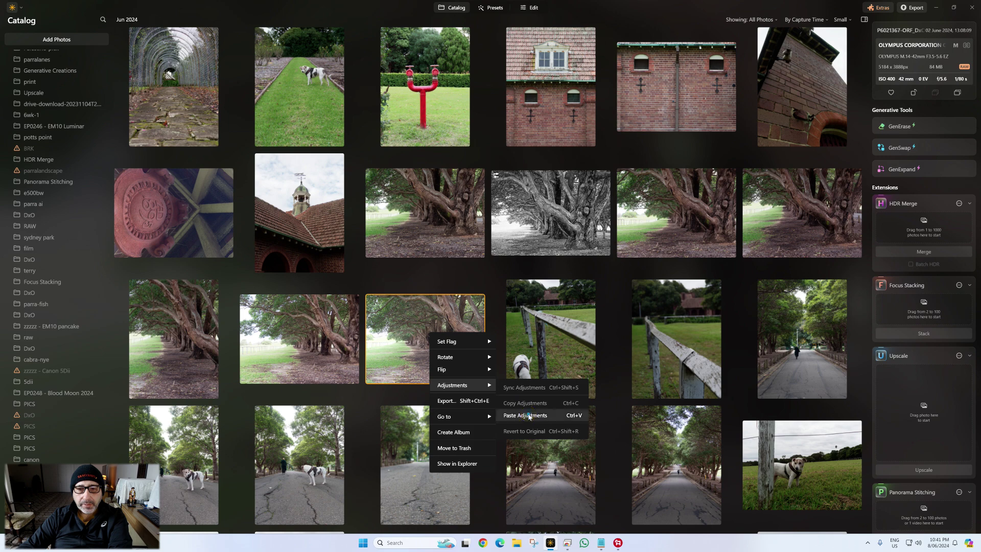
{"action": "left_click", "coordinate": [525, 404]}
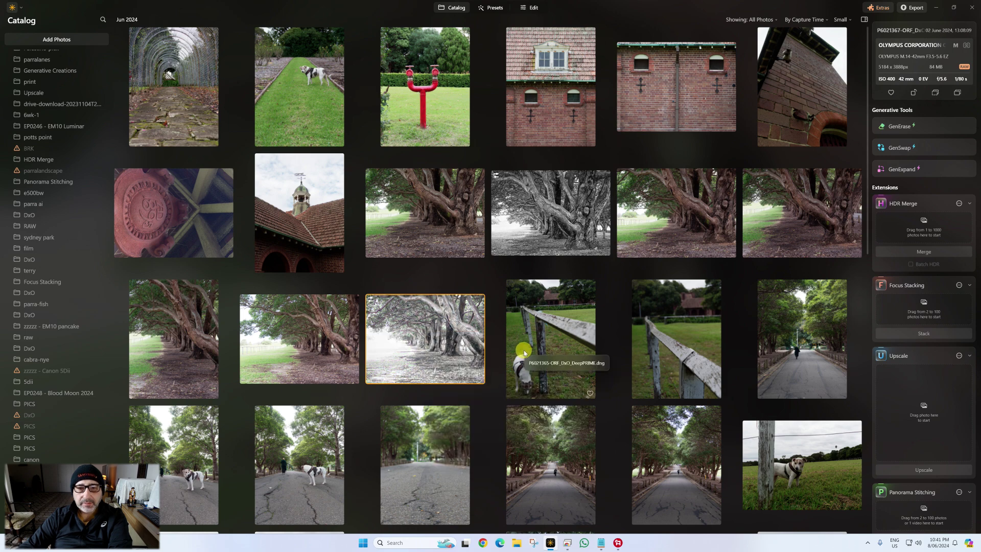
Open the newly converted tree-tunnel photo for editing and remove the pasted Develop edit from its applied edits.
{"action": "double_click", "coordinate": [413, 333]}
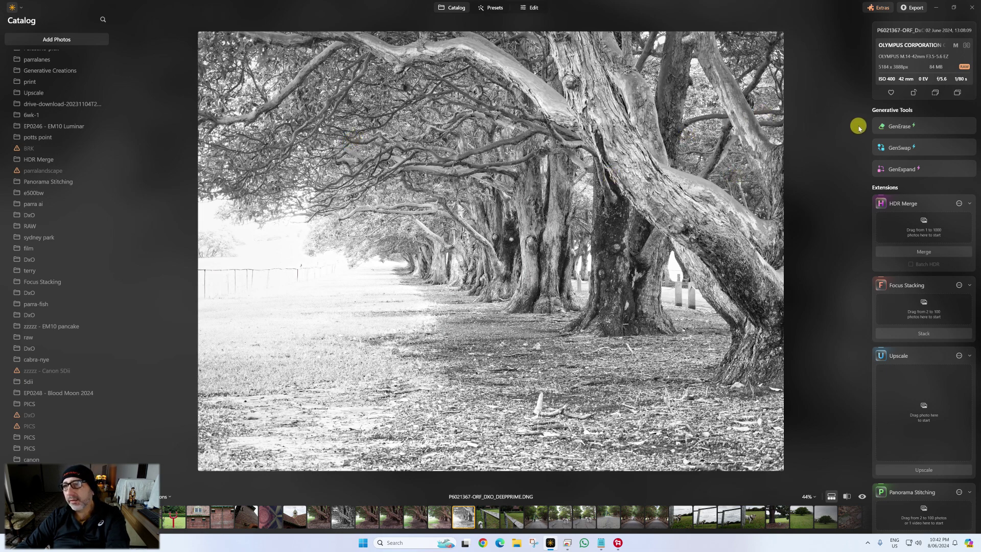
{"action": "left_click", "coordinate": [531, 8]}
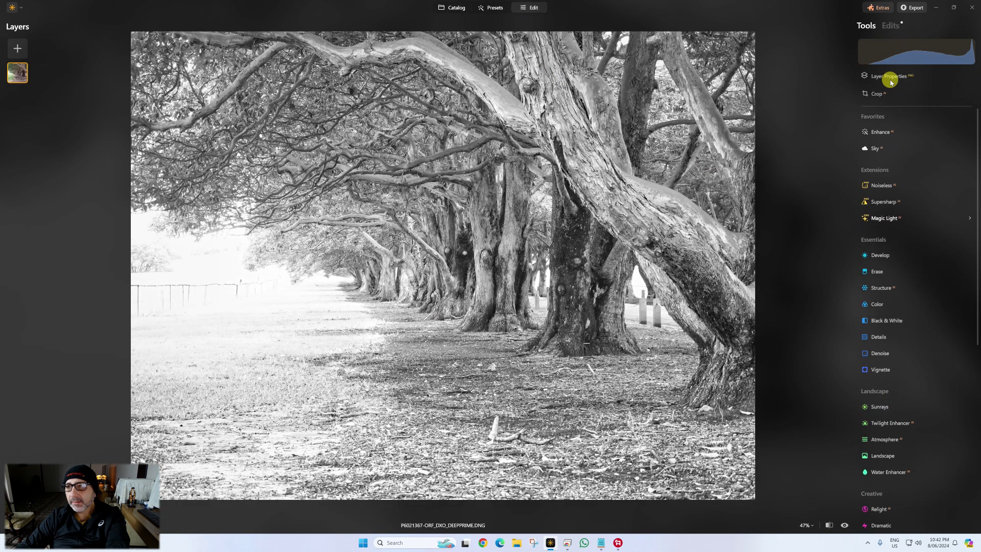
{"action": "left_click", "coordinate": [891, 25]}
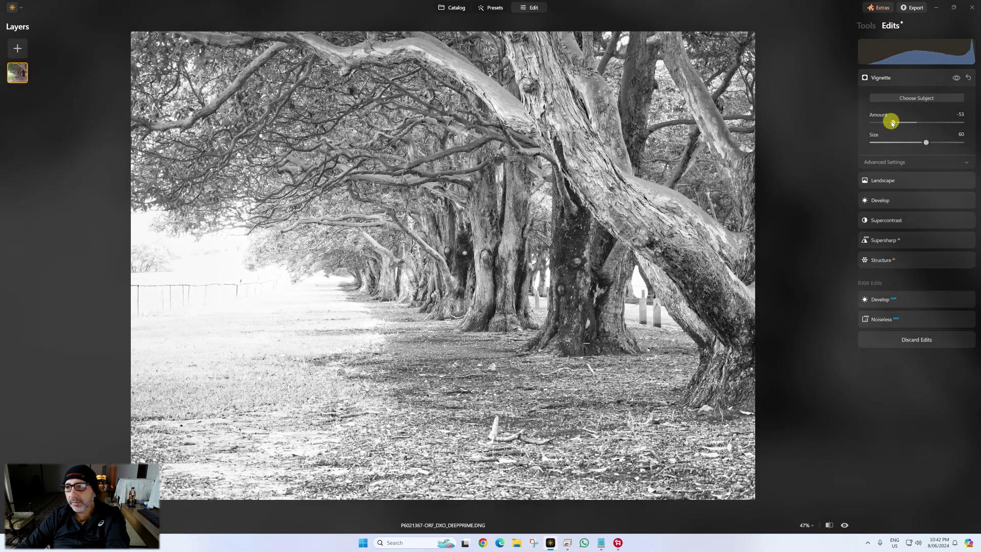
{"action": "left_click", "coordinate": [902, 76]}
{"action": "left_click", "coordinate": [968, 118]}
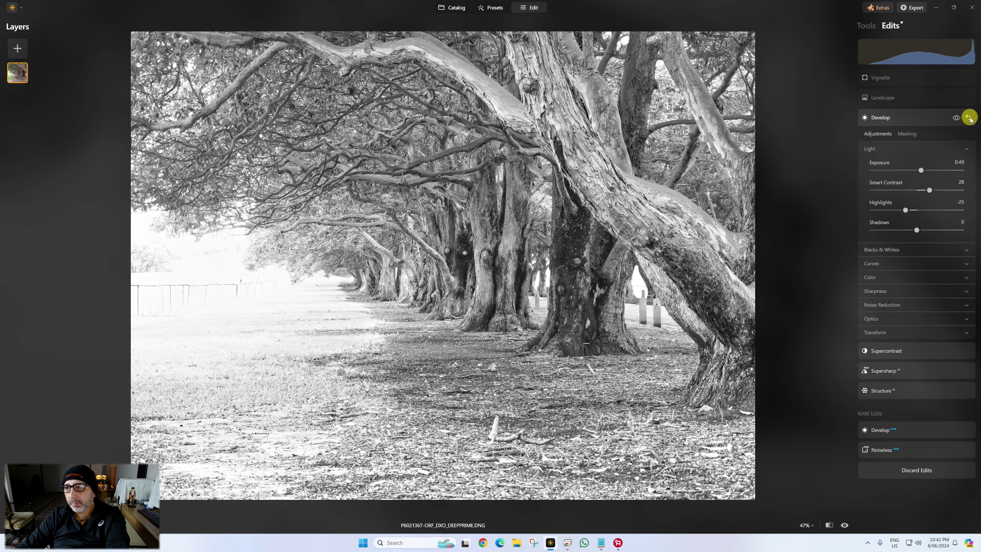
{"action": "left_click", "coordinate": [969, 118]}
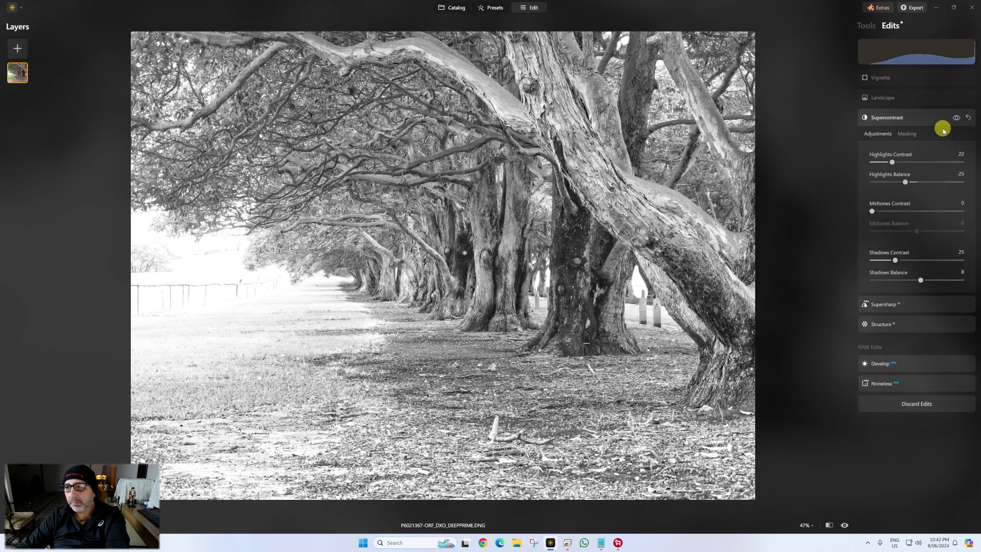
{"action": "left_click", "coordinate": [893, 120]}
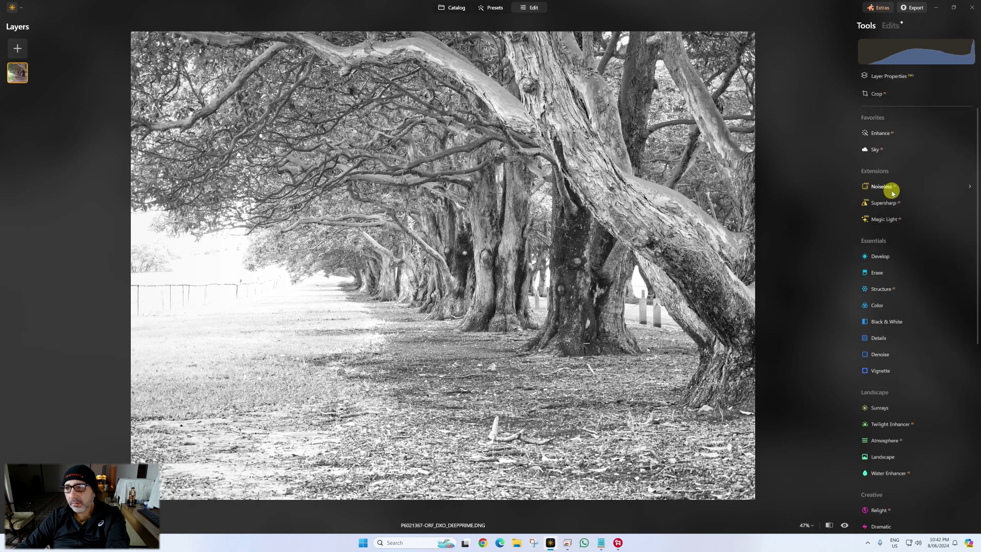
Crop the photo to the 16 : 10 ratio, keeping the branches along the upper edge and trimming the foreground.
{"action": "left_click", "coordinate": [877, 96]}
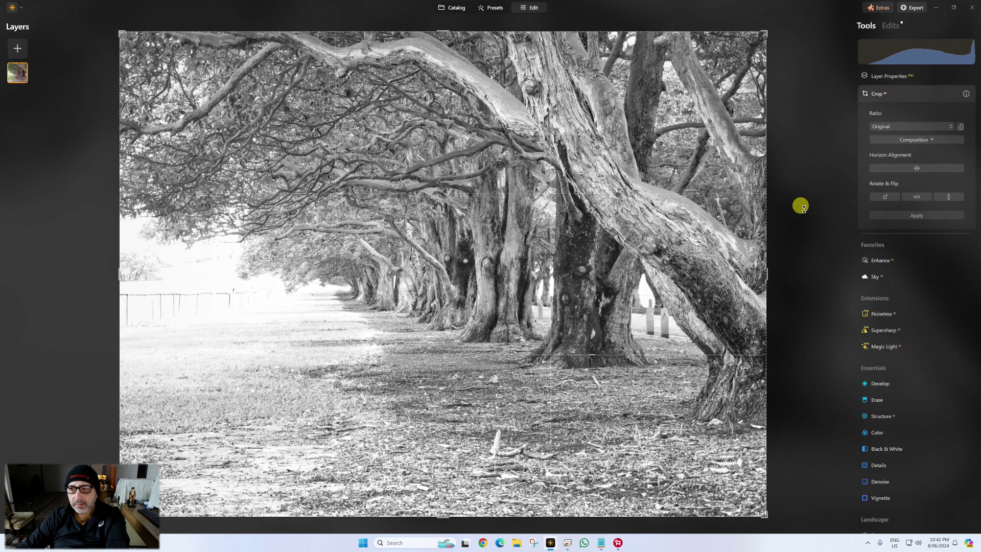
{"action": "left_click", "coordinate": [905, 126]}
{"action": "left_click", "coordinate": [907, 211]}
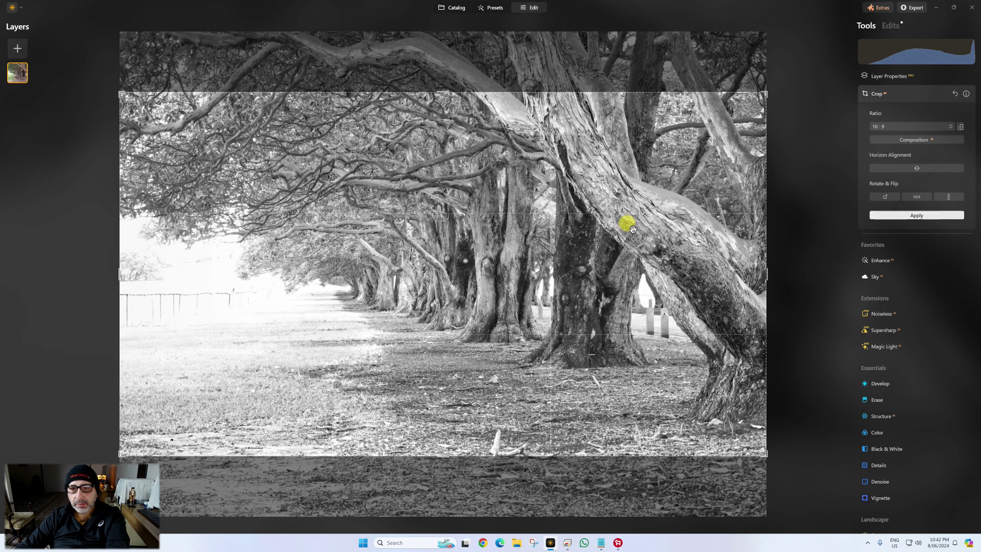
{"action": "left_click_drag", "start_coordinate": [626, 221], "coordinate": [627, 322]}
{"action": "left_click", "coordinate": [899, 127]}
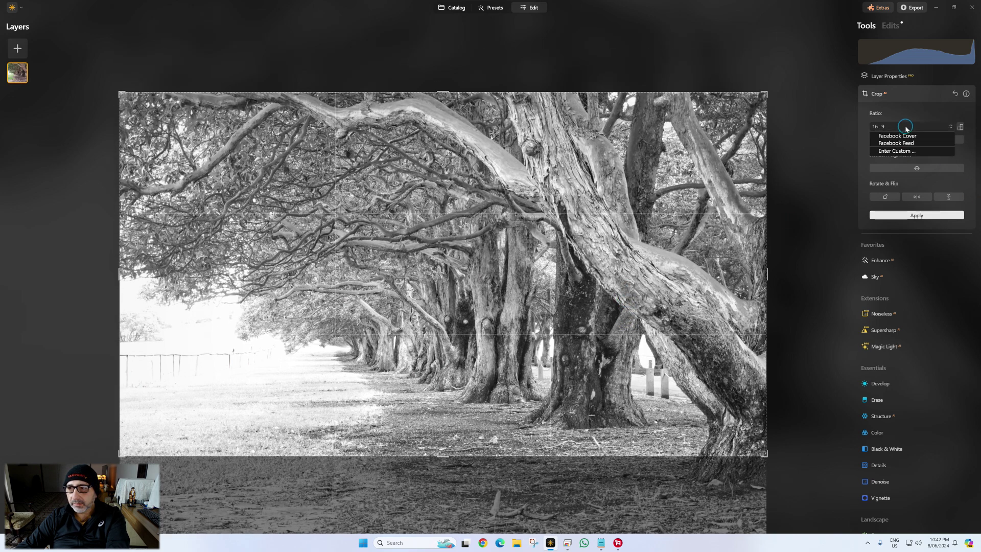
{"action": "left_click", "coordinate": [894, 219]}
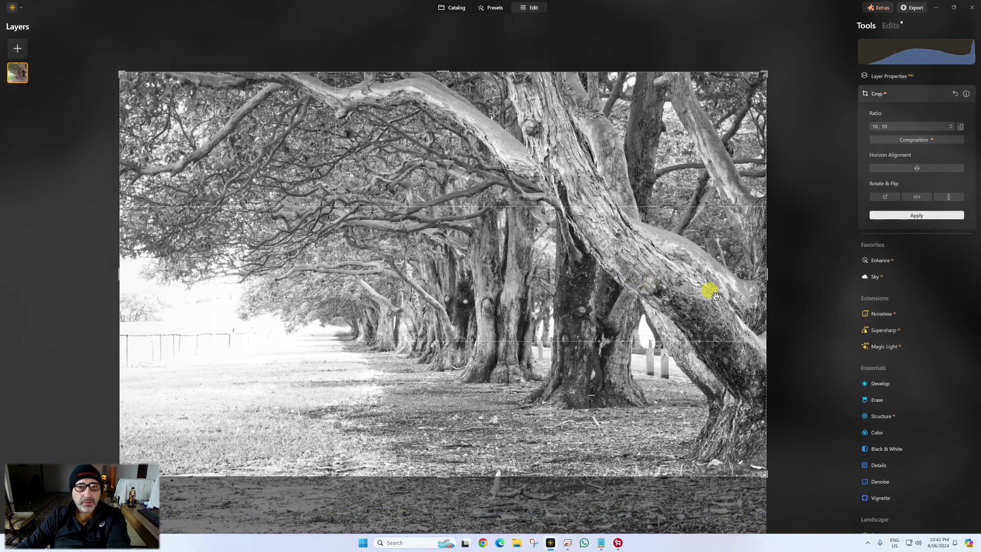
{"action": "left_click", "coordinate": [918, 215]}
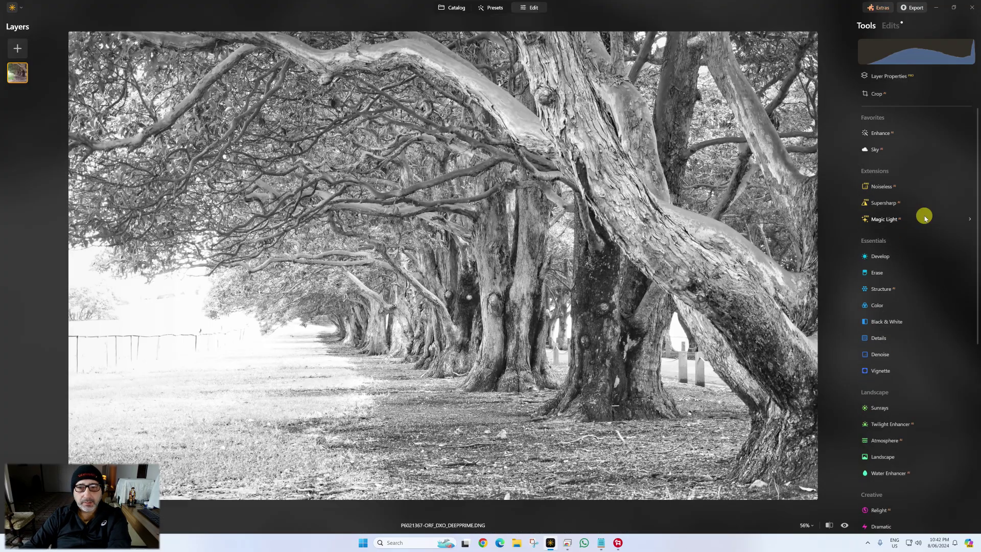
Reopen the applied Structure edit and fine-tune its strength.
{"action": "left_click", "coordinate": [891, 26]}
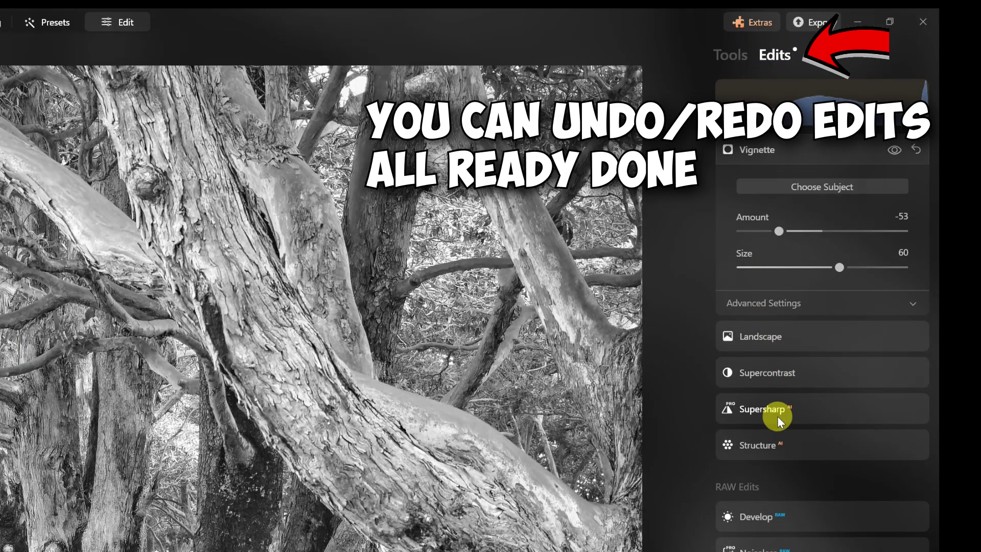
{"action": "left_click", "coordinate": [777, 447]}
{"action": "left_click_drag", "start_coordinate": [861, 375], "coordinate": [882, 379]}
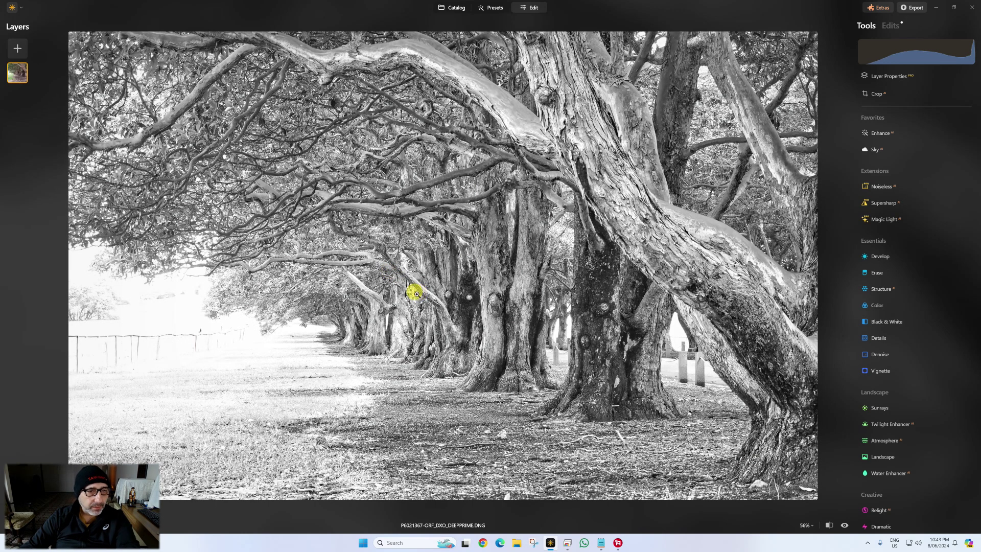
Mask the trees with a linear gradient in Develop, using smart contrast 63, exposure -0.51 and slightly lowered shadows.
{"action": "left_click", "coordinate": [880, 256]}
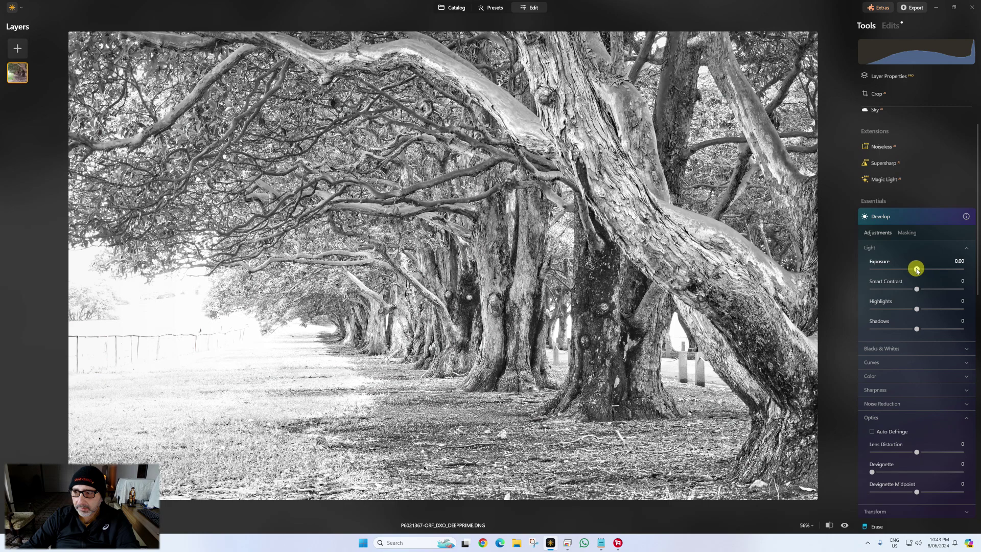
{"action": "left_click", "coordinate": [914, 265]}
{"action": "left_click", "coordinate": [889, 179]}
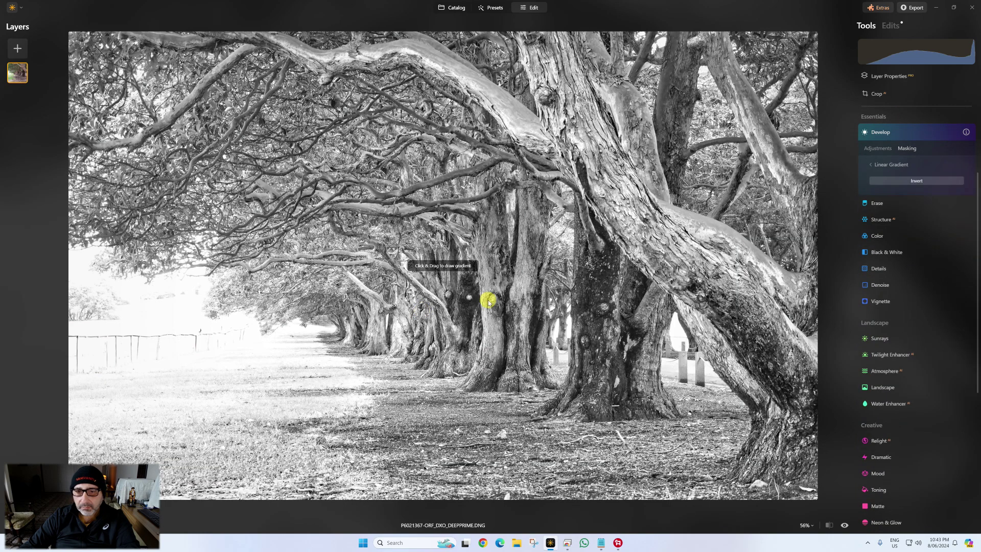
{"action": "mouse_move", "coordinate": [346, 333]}
{"action": "left_mouse_down"}
{"action": "mouse_move", "coordinate": [335, 358]}
{"action": "mouse_move", "coordinate": [356, 366]}
{"action": "mouse_move", "coordinate": [346, 359]}
{"action": "left_mouse_up"}
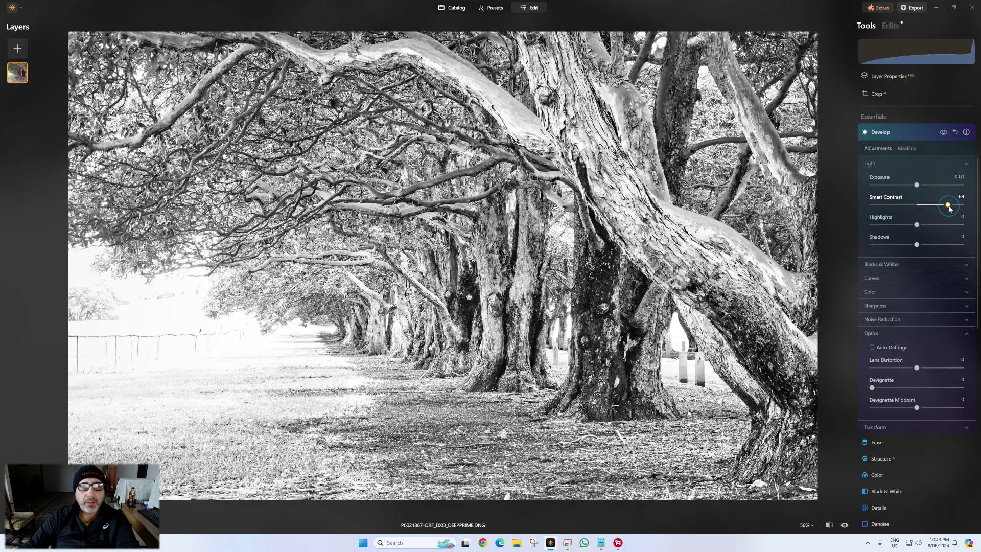
{"action": "left_click_drag", "start_coordinate": [949, 205], "coordinate": [912, 185]}
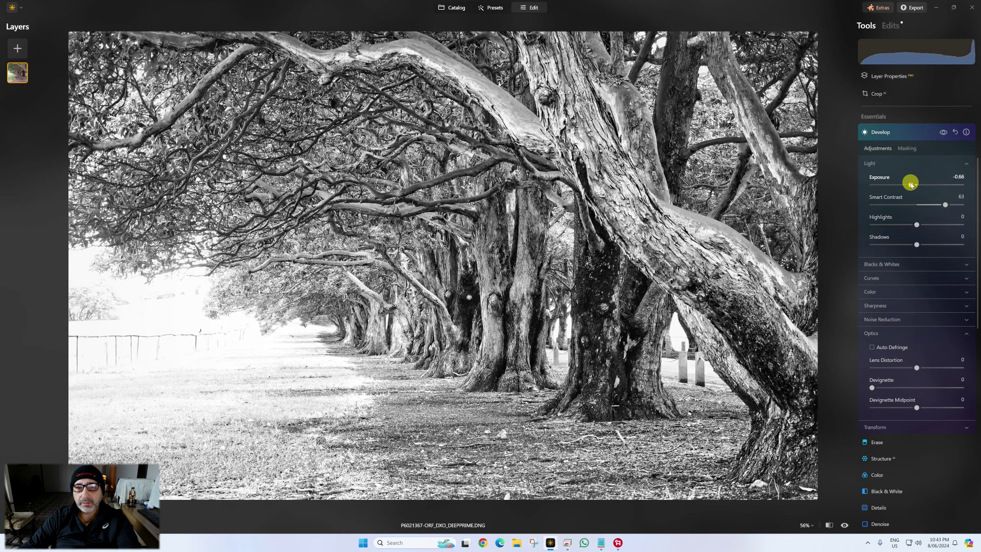
{"action": "left_click_drag", "start_coordinate": [912, 185], "coordinate": [914, 185]}
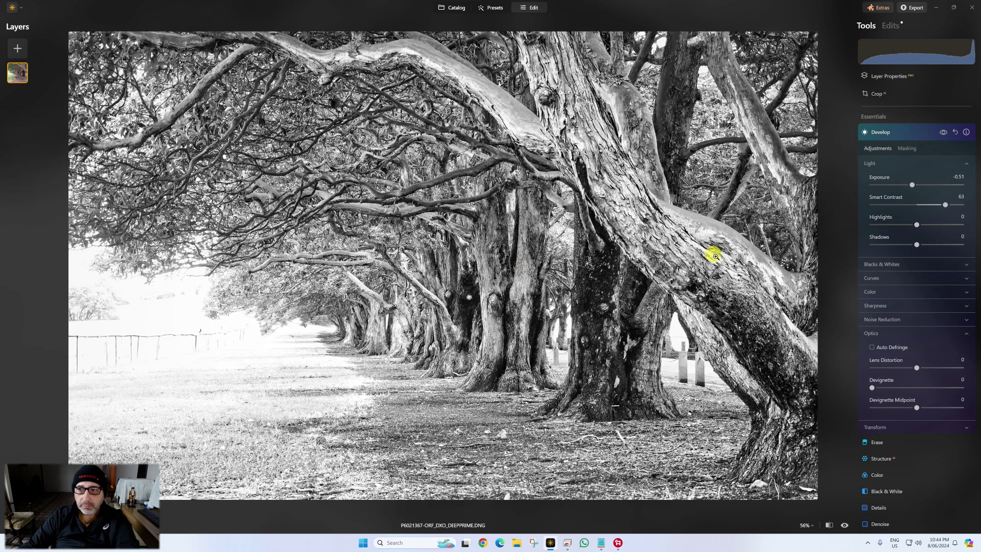
{"action": "left_click_drag", "start_coordinate": [917, 246], "coordinate": [913, 245]}
{"action": "left_click", "coordinate": [886, 133]}
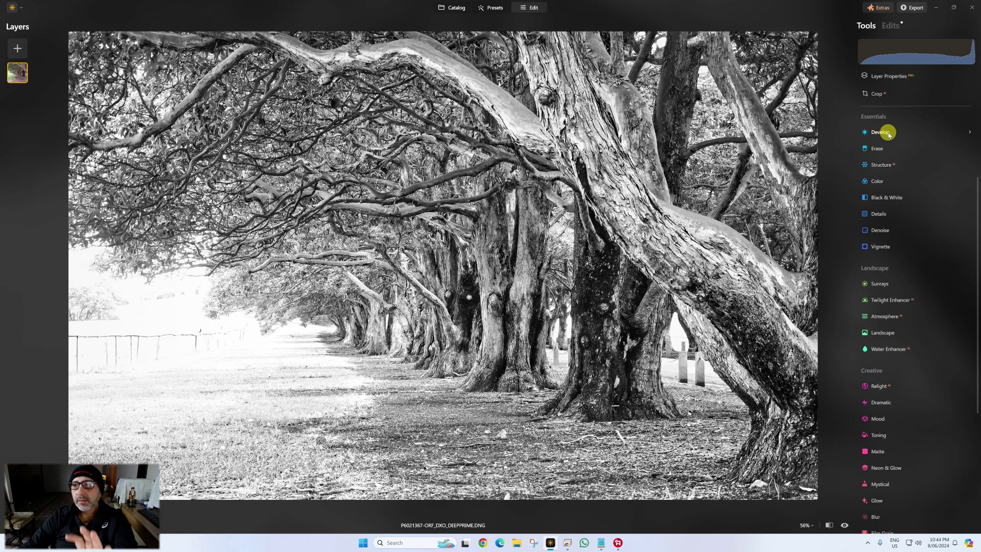
Place a radial gradient mask on the bright field beside the fence in Develop and raise its exposure slightly.
{"action": "left_click", "coordinate": [889, 133]}
{"action": "left_click", "coordinate": [916, 185]}
{"action": "left_click", "coordinate": [907, 148]}
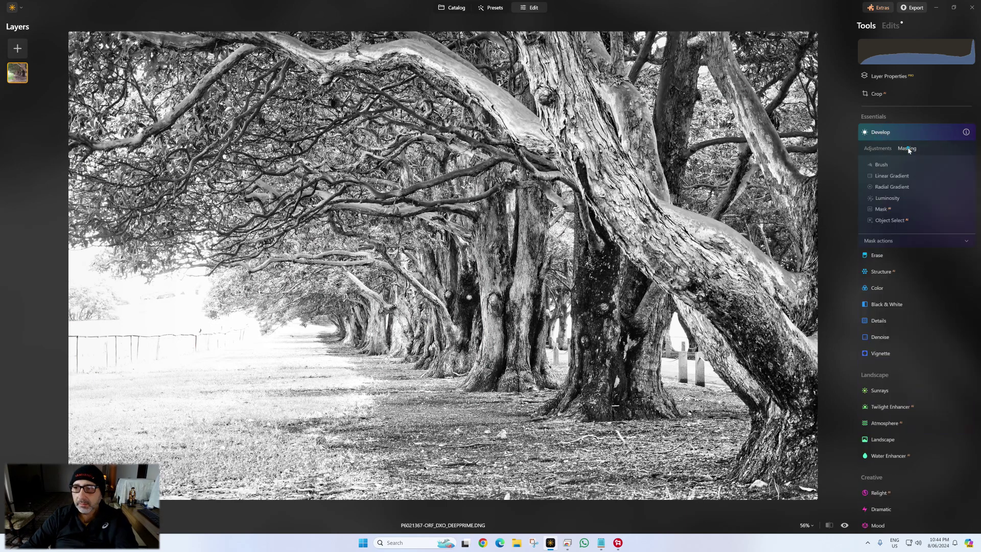
{"action": "left_click", "coordinate": [892, 187]}
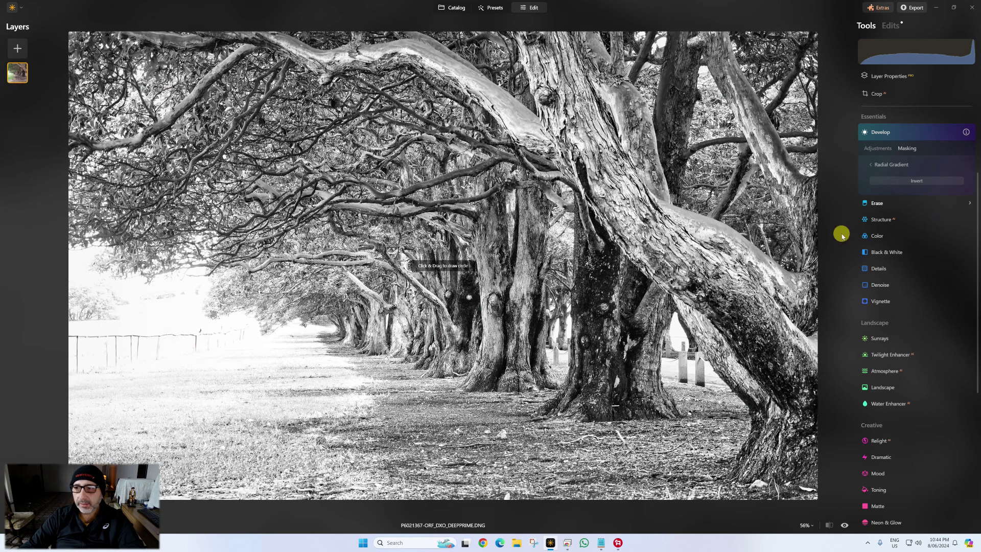
{"action": "left_click", "coordinate": [216, 336]}
{"action": "left_click", "coordinate": [877, 148]}
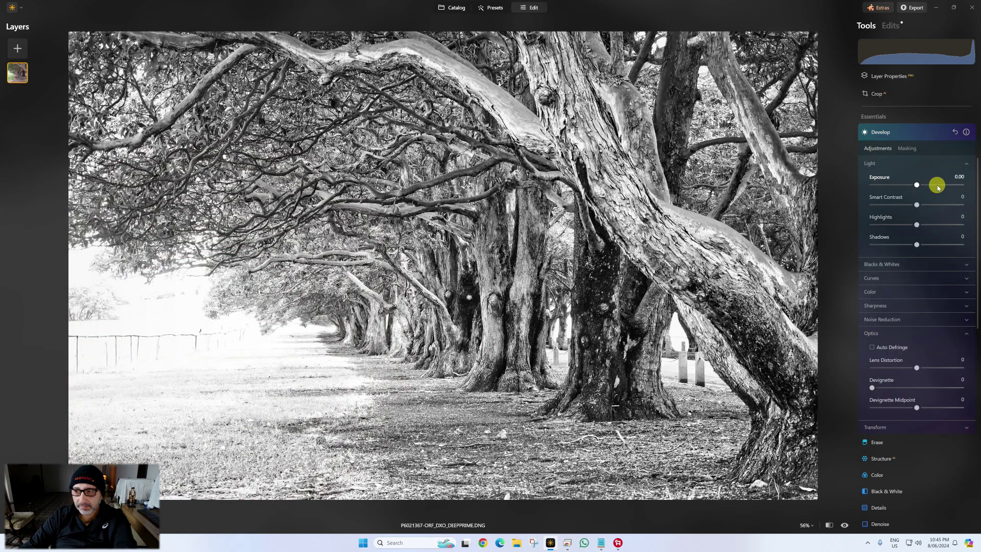
{"action": "left_click_drag", "start_coordinate": [917, 185], "coordinate": [921, 176]}
{"action": "left_click", "coordinate": [881, 133]}
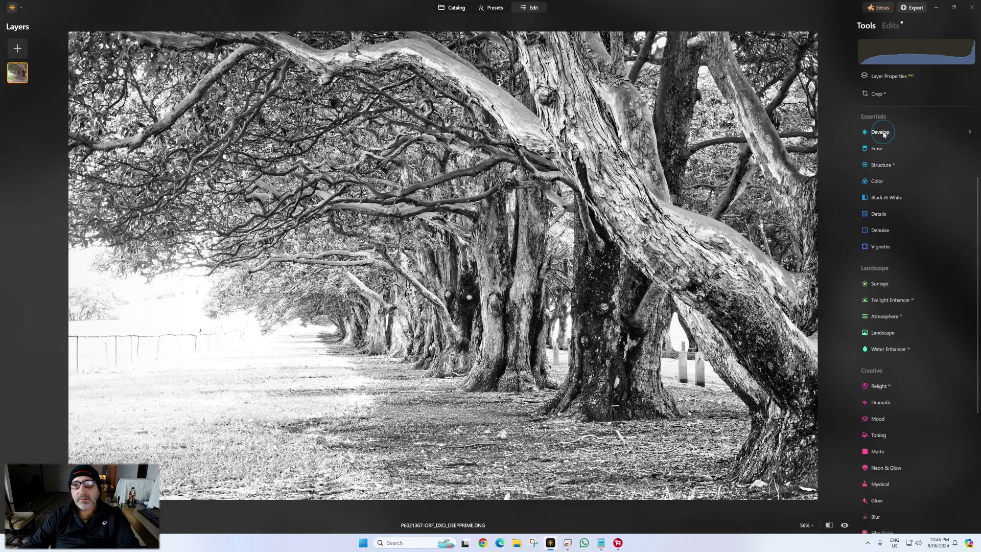
Apply the Mystical effect to the tree photo with amount 42, shadows 7 and smoothness 31.
{"action": "left_click", "coordinate": [476, 282]}
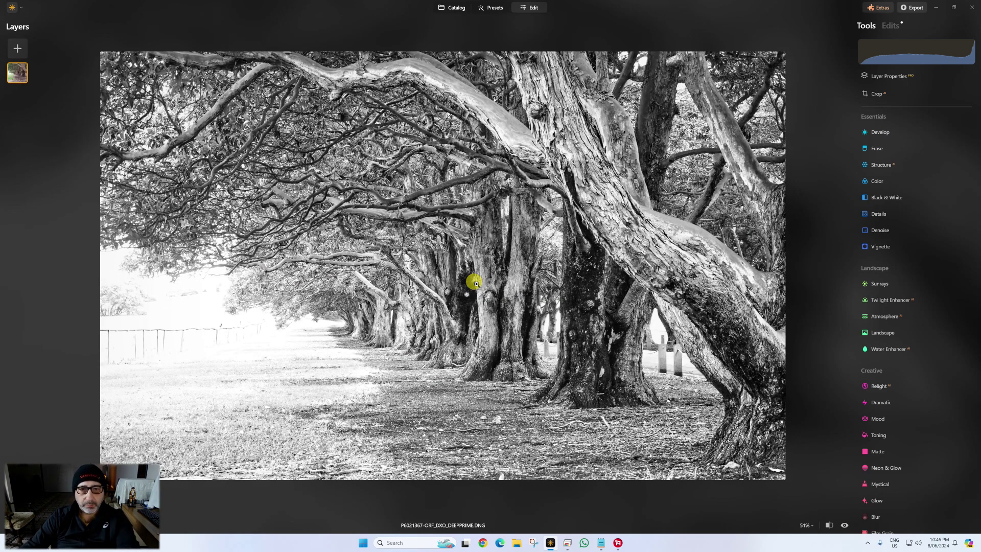
{"action": "scroll", "coordinate": [893, 285], "scroll_direction": "down", "scroll_amount": 3}
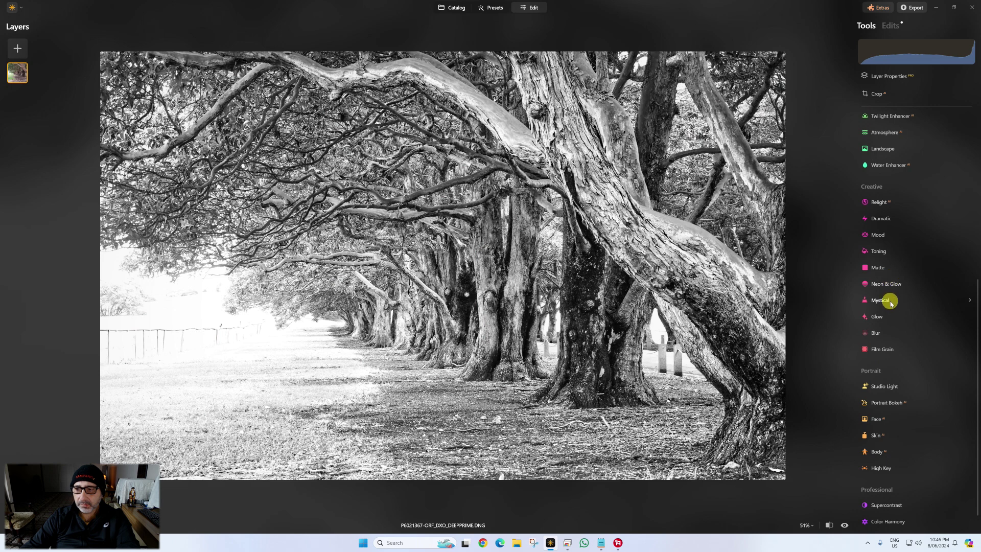
{"action": "left_click", "coordinate": [890, 303]}
{"action": "left_click_drag", "start_coordinate": [872, 341], "coordinate": [937, 349]}
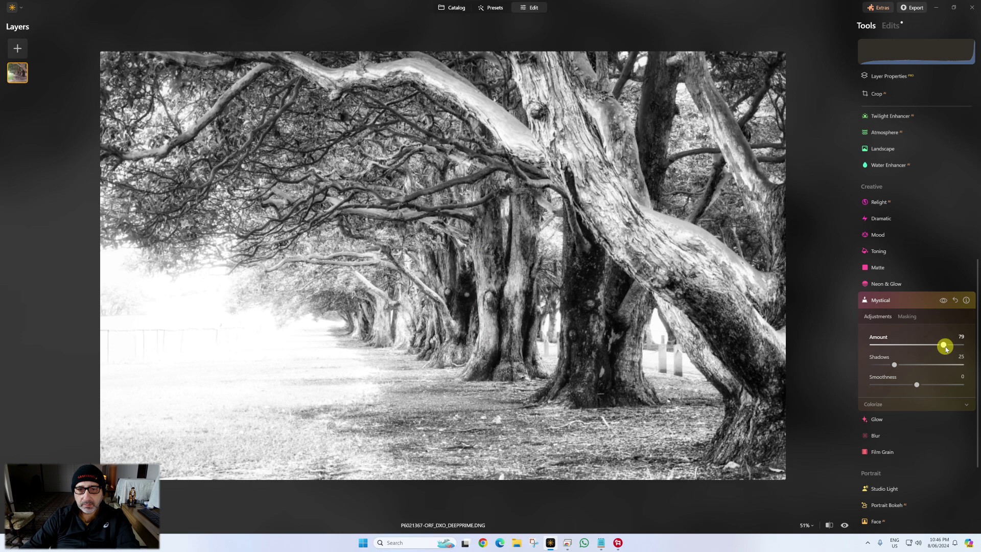
{"action": "left_click_drag", "start_coordinate": [945, 350], "coordinate": [910, 347]}
{"action": "left_click_drag", "start_coordinate": [894, 365], "coordinate": [931, 384]}
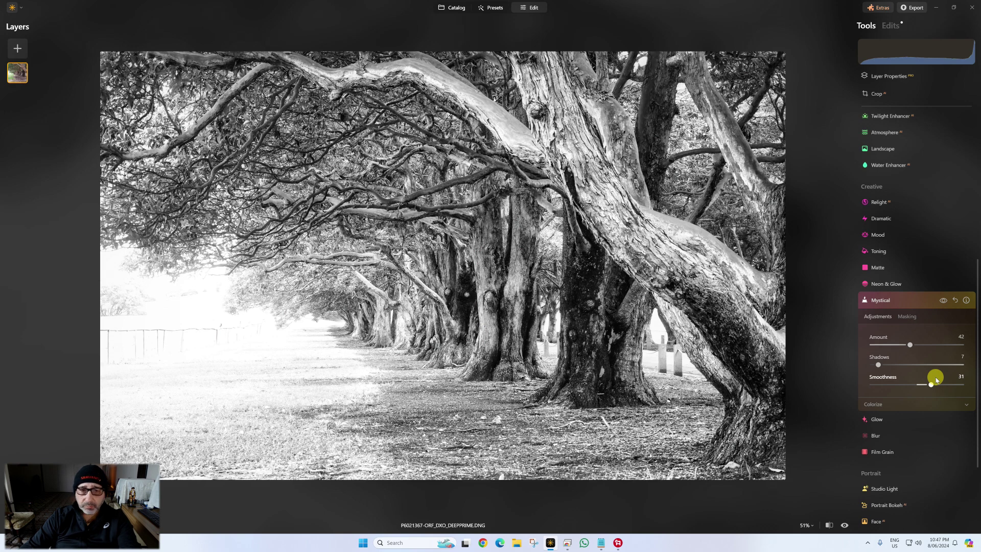
{"action": "left_click", "coordinate": [905, 302]}
{"action": "scroll", "coordinate": [910, 317], "scroll_direction": "up", "scroll_amount": 4}
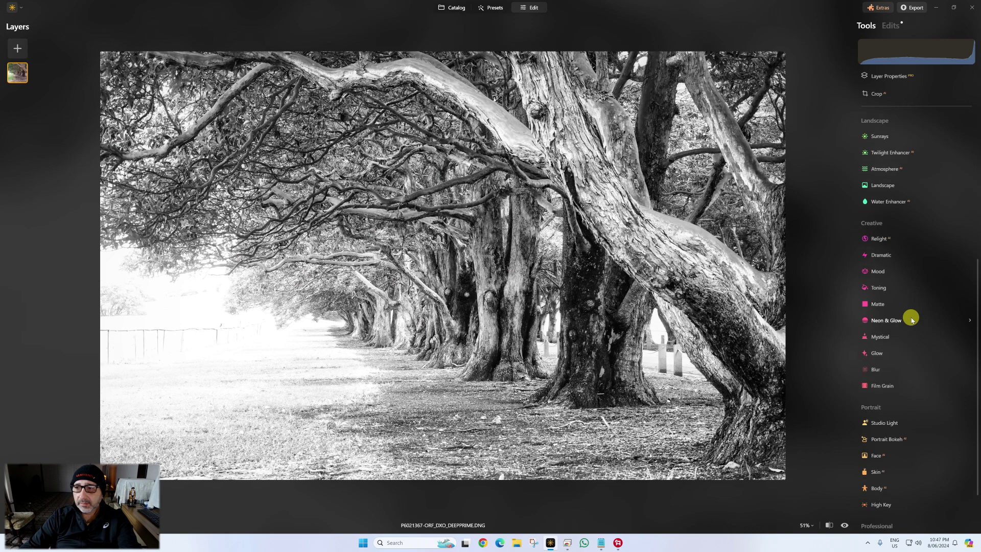
Erase the fence's top rail along the bright field, using an Erase brush of size 20.
{"action": "scroll", "coordinate": [907, 307], "scroll_direction": "up", "scroll_amount": 1}
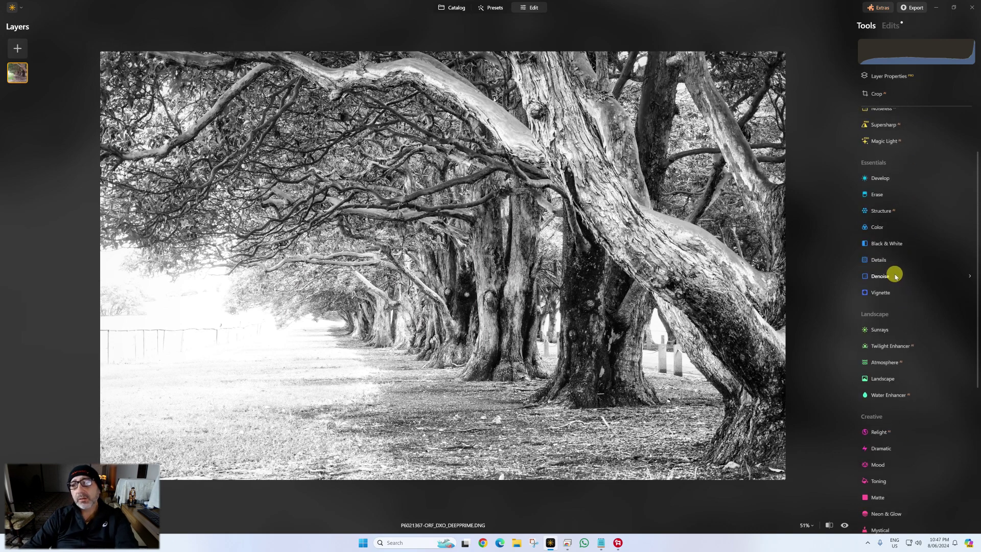
{"action": "left_click", "coordinate": [884, 196]}
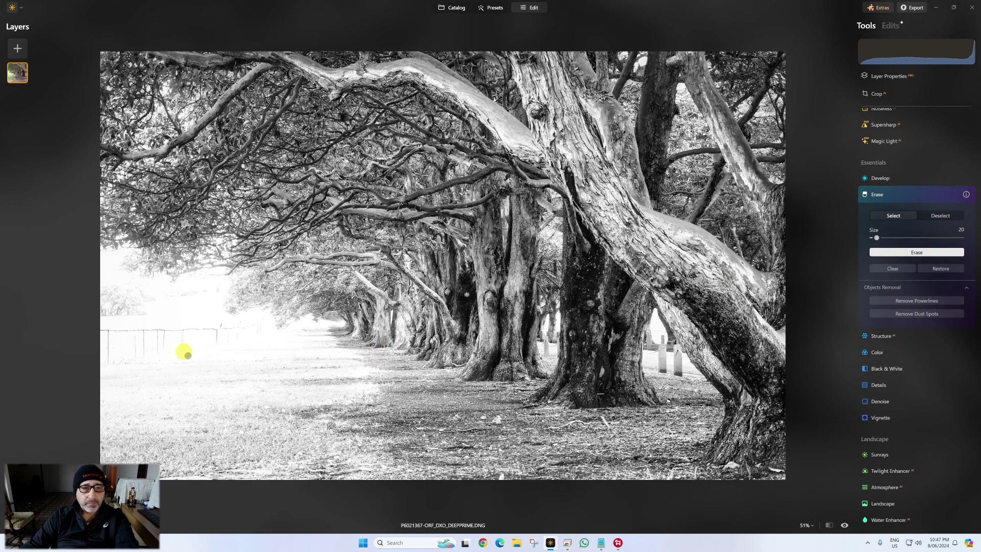
{"action": "left_click_drag", "start_coordinate": [108, 330], "coordinate": [239, 326]}
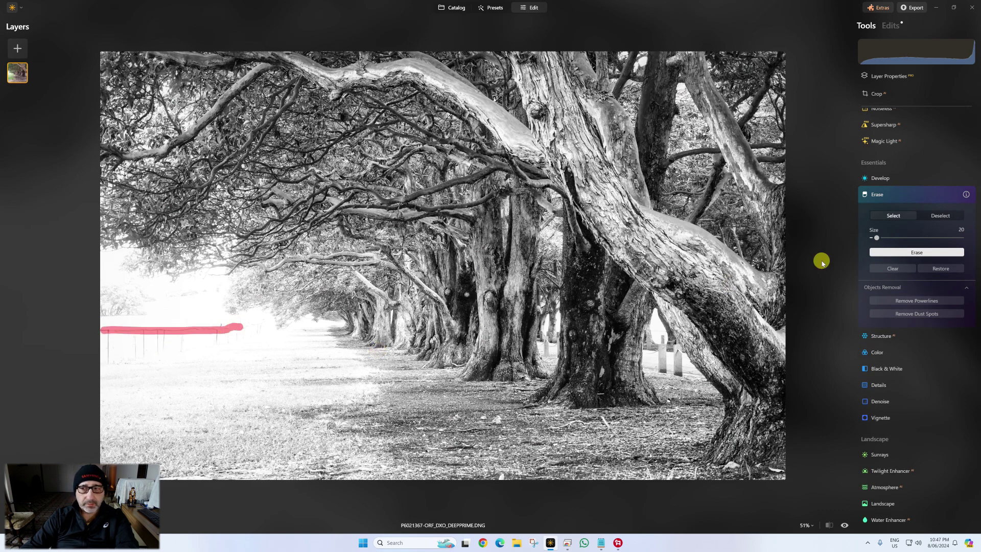
{"action": "left_click", "coordinate": [918, 253]}
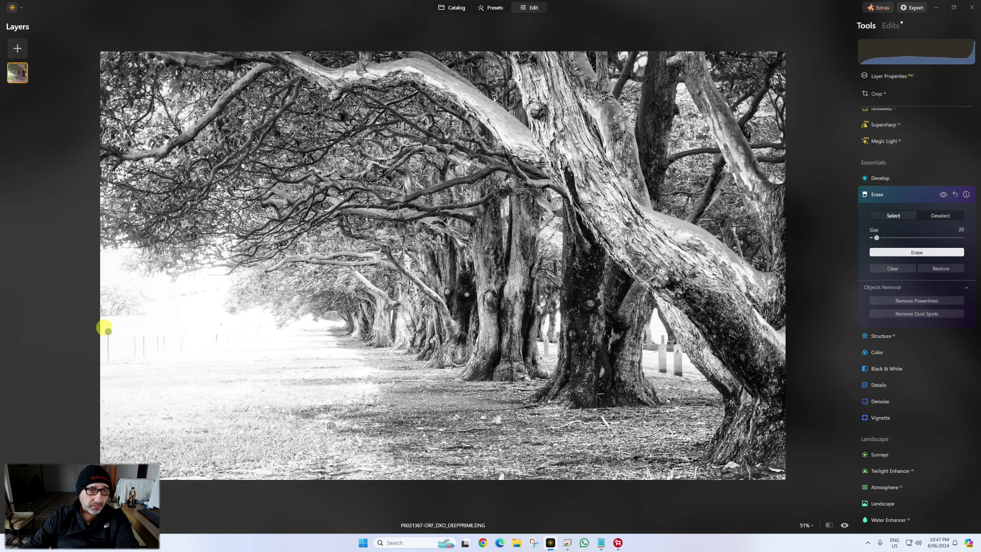
Brush over the remaining fence posts in the bright field and erase them.
{"action": "left_click_drag", "start_coordinate": [106, 333], "coordinate": [108, 362]}
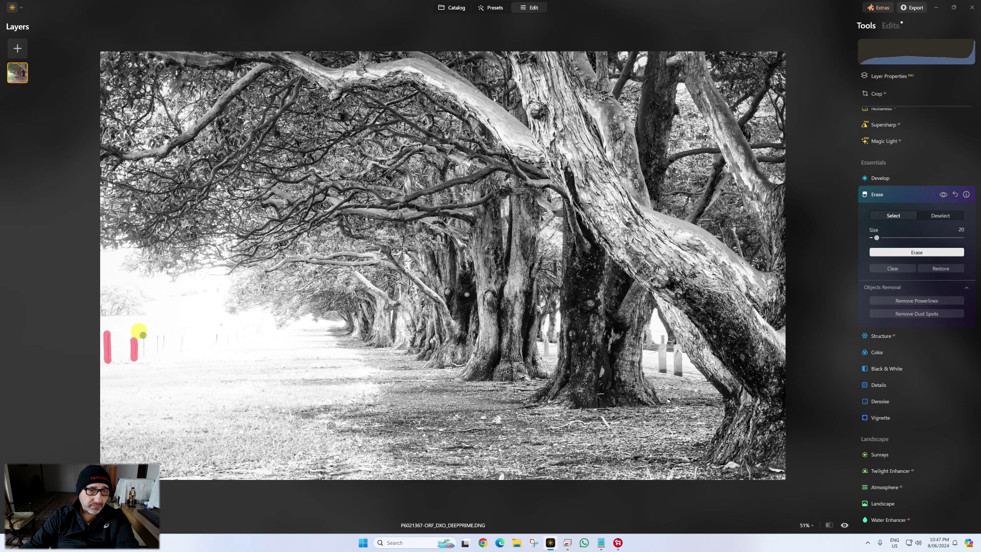
{"action": "left_click_drag", "start_coordinate": [166, 336], "coordinate": [161, 350]}
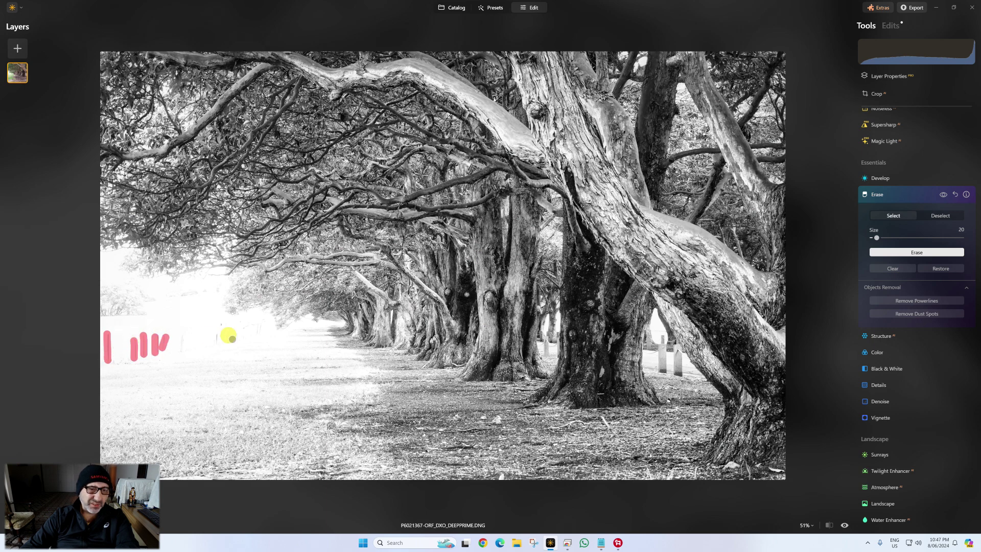
{"action": "left_click_drag", "start_coordinate": [213, 332], "coordinate": [218, 344]}
{"action": "left_click", "coordinate": [220, 326]}
{"action": "left_click", "coordinate": [932, 253]}
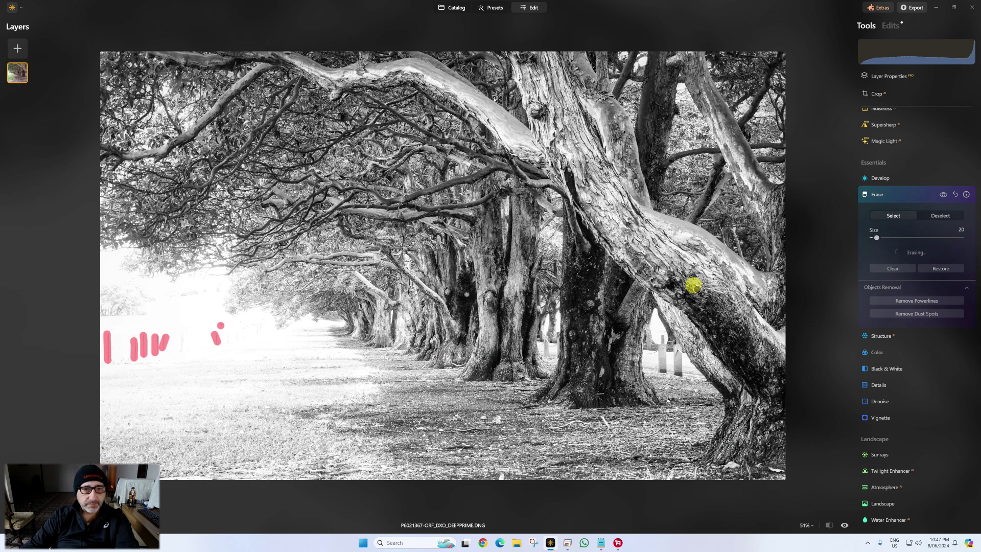
Compare the tree photo with and without its applied vignette.
{"action": "left_click", "coordinate": [941, 292]}
{"action": "left_click", "coordinate": [943, 294]}
{"action": "left_click", "coordinate": [943, 294]}
{"action": "left_click", "coordinate": [943, 295]}
{"action": "left_click", "coordinate": [944, 294]}
{"action": "left_click", "coordinate": [944, 295]}
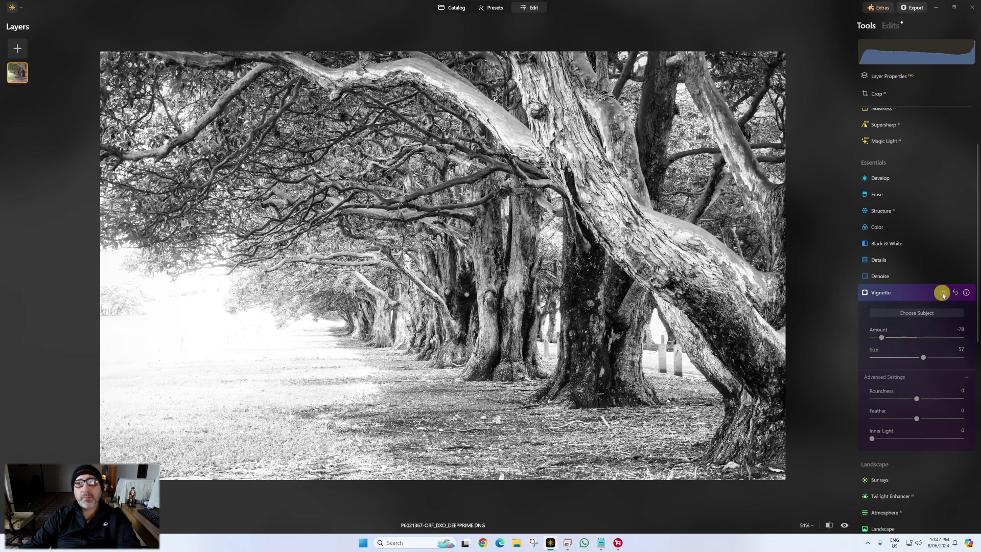
{"action": "left_click", "coordinate": [943, 294]}
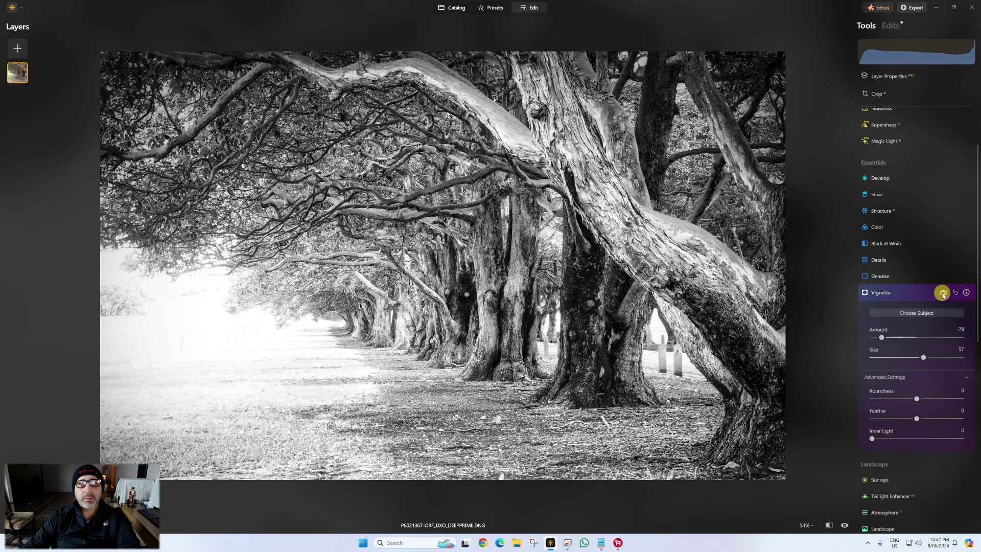
Reduce the vignette's strength to an amount of -30, checking the photo with and without it.
{"action": "left_click_drag", "start_coordinate": [881, 338], "coordinate": [904, 337]}
{"action": "left_click", "coordinate": [942, 294]}
{"action": "left_click", "coordinate": [941, 295]}
{"action": "left_click", "coordinate": [941, 295]}
{"action": "left_click", "coordinate": [941, 295]}
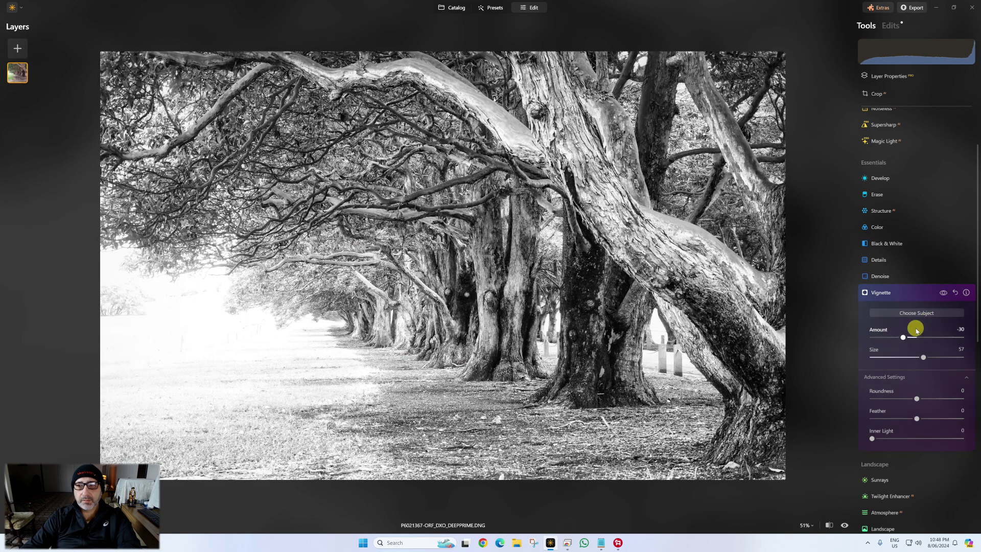
{"action": "left_click", "coordinate": [937, 297]}
{"action": "scroll", "coordinate": [521, 327], "scroll_direction": "down", "scroll_amount": 2}
{"action": "scroll", "coordinate": [522, 327], "scroll_direction": "up", "scroll_amount": 3}
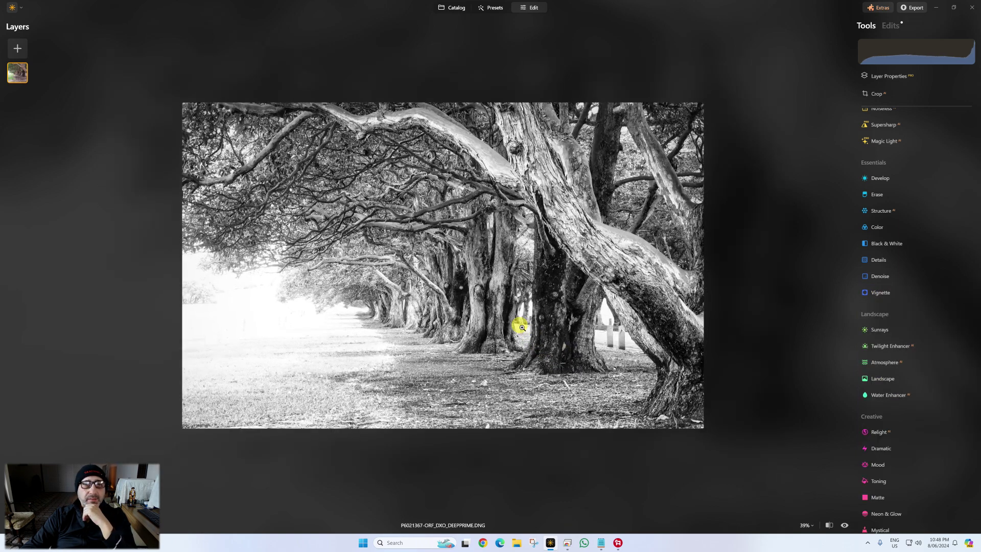
{"action": "scroll", "coordinate": [522, 327], "scroll_direction": "up", "scroll_amount": 1}
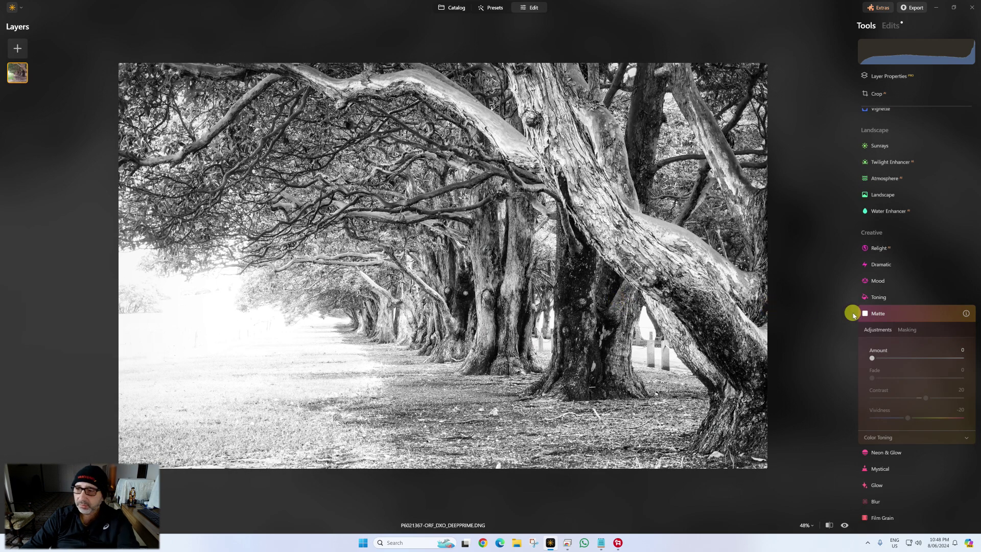
{"action": "left_click", "coordinate": [892, 315]}
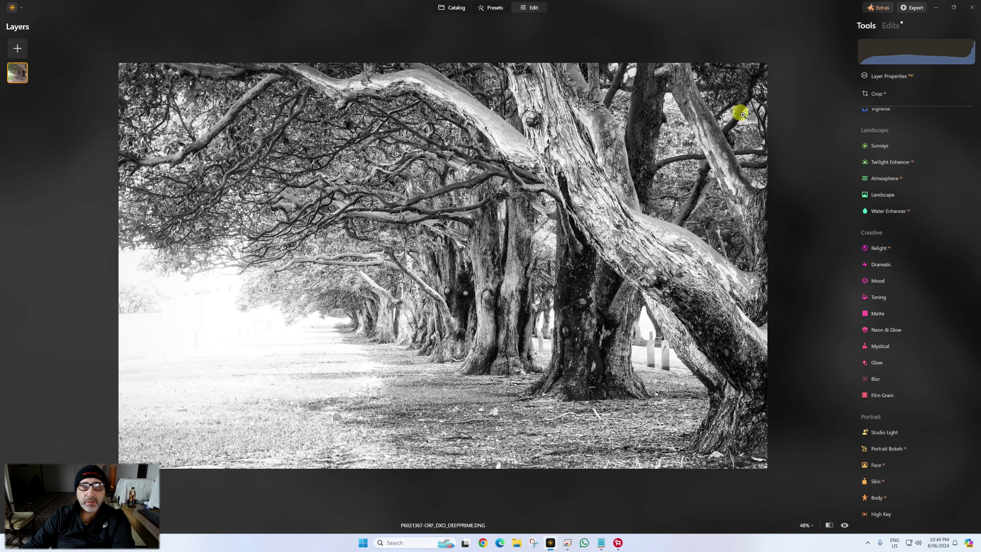
Export the edited tree photos P6021367 and P6021372 to a folder.
{"action": "left_click", "coordinate": [912, 7]}
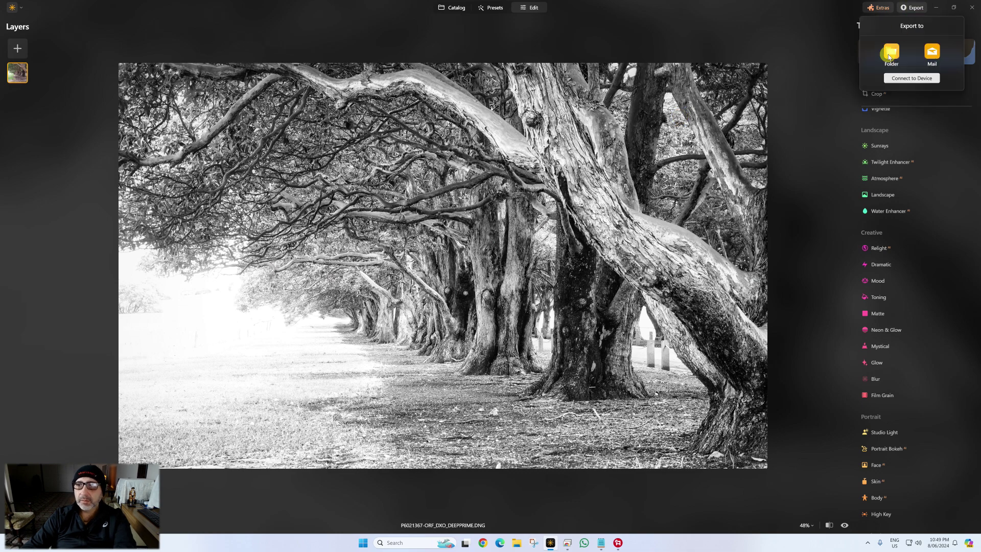
{"action": "left_click", "coordinate": [890, 55]}
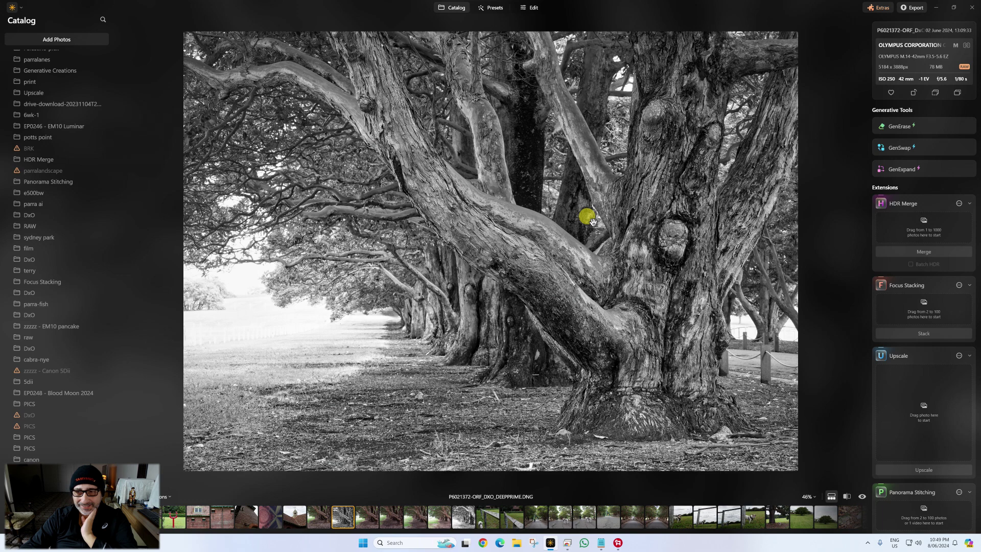
{"action": "left_click", "coordinate": [893, 9]}
{"action": "left_click", "coordinate": [890, 51]}
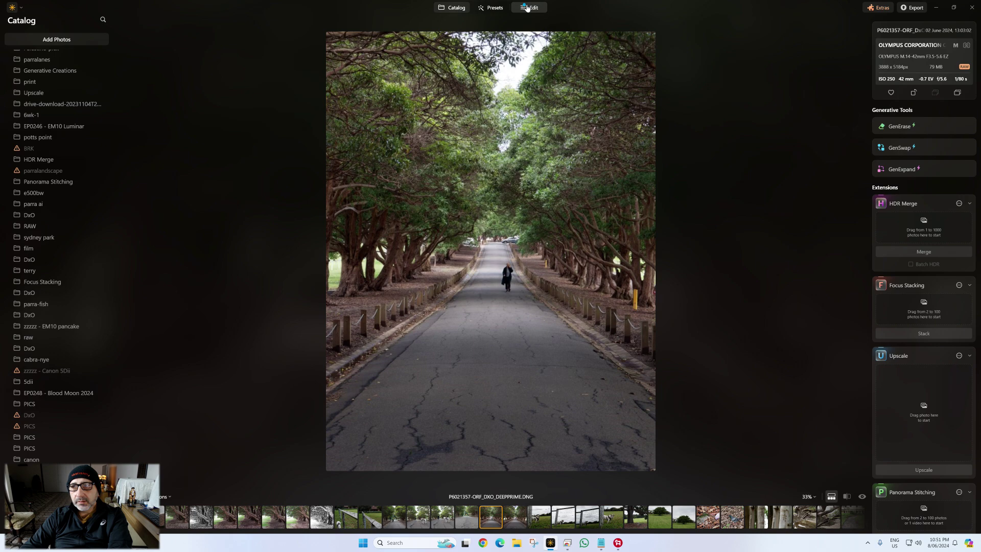
Edit the P6021357 road photo with the E-M1 Mark II Camera Monotone profile, exposure 0.51, smart contrast 25, highlights -50 and shadows 15.
{"action": "left_click", "coordinate": [527, 8]}
{"action": "left_click", "coordinate": [901, 257]}
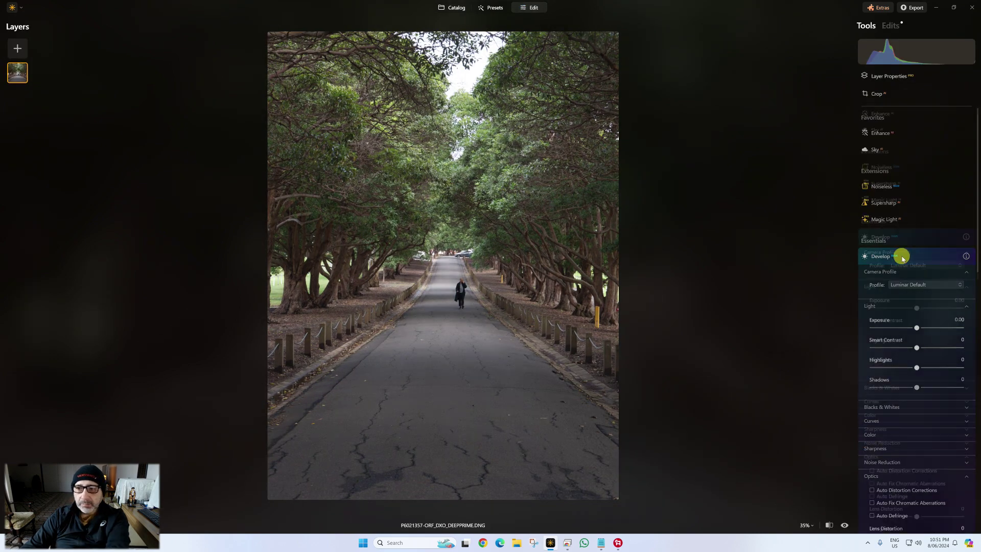
{"action": "left_click", "coordinate": [912, 200]}
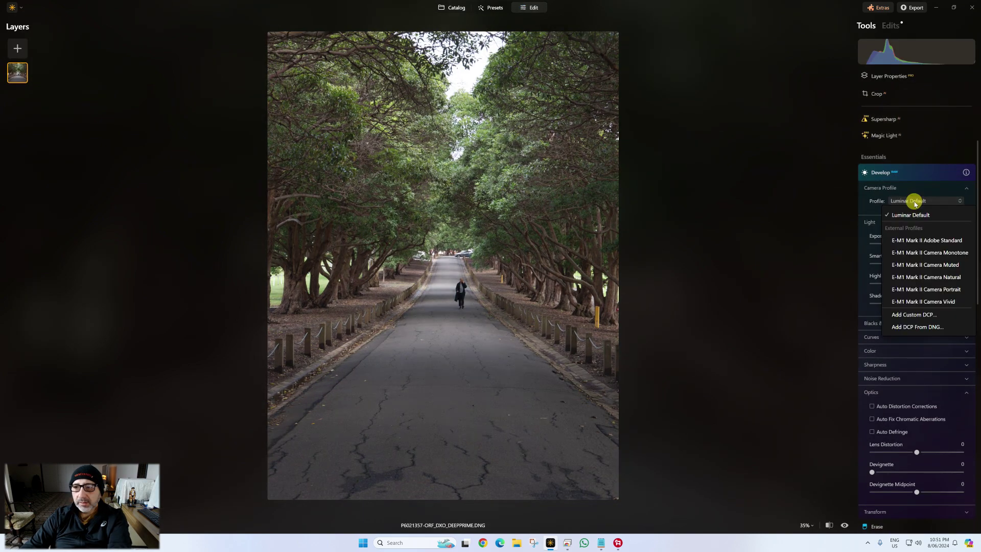
{"action": "left_click", "coordinate": [923, 253]}
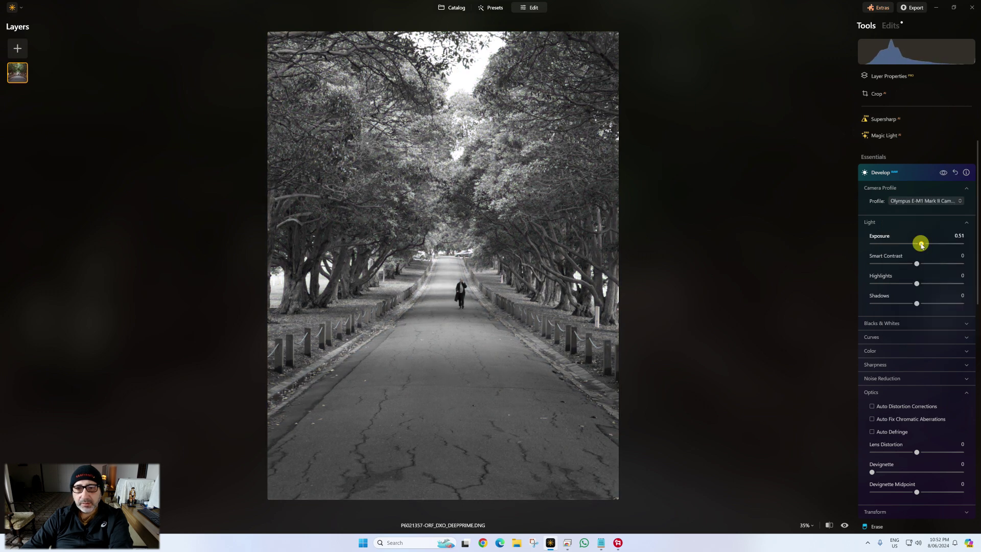
{"action": "left_click_drag", "start_coordinate": [924, 265], "coordinate": [924, 303]}
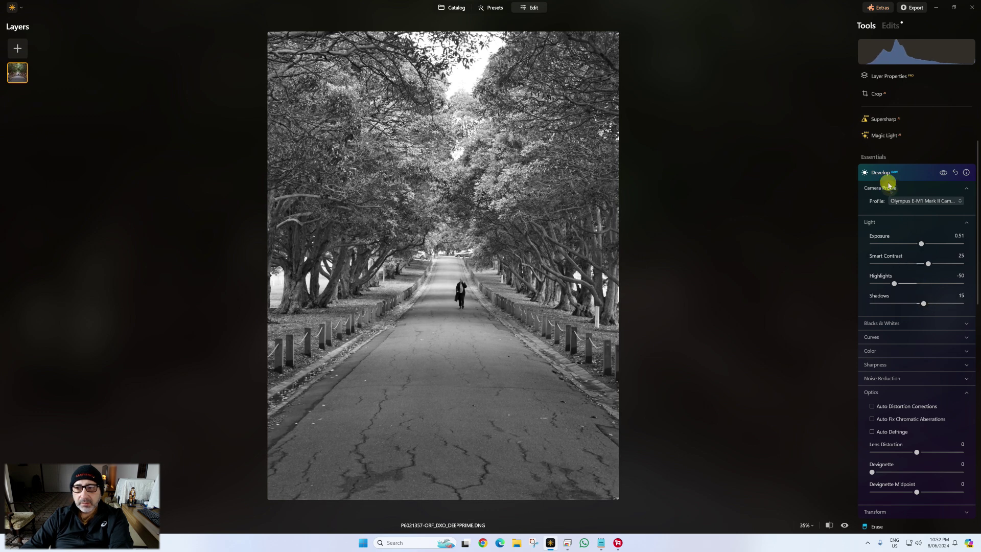
Adjust the road photo's tone curve in Develop, pulling the black point slightly inward and brightening the midtones.
{"action": "left_click", "coordinate": [906, 343]}
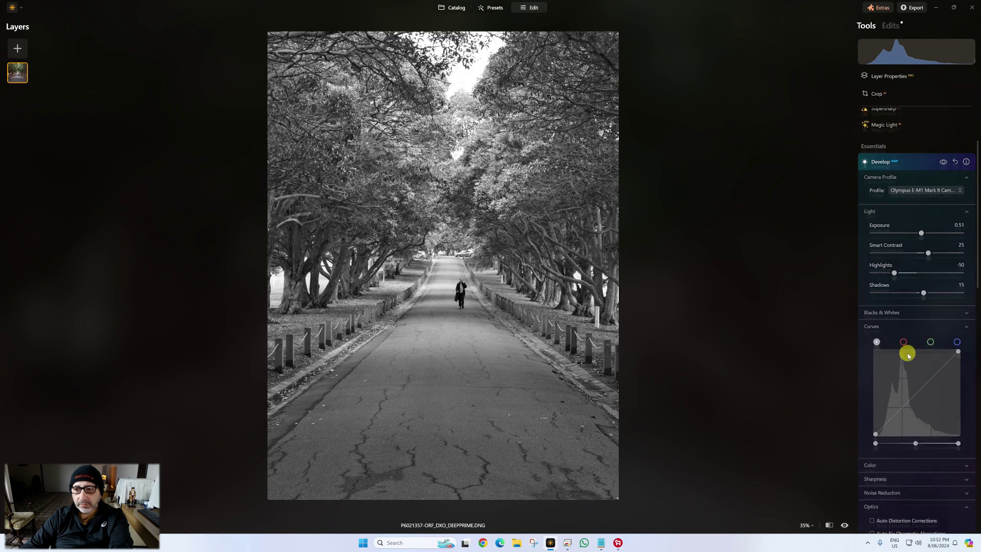
{"action": "scroll", "coordinate": [961, 397], "scroll_direction": "down", "scroll_amount": 2}
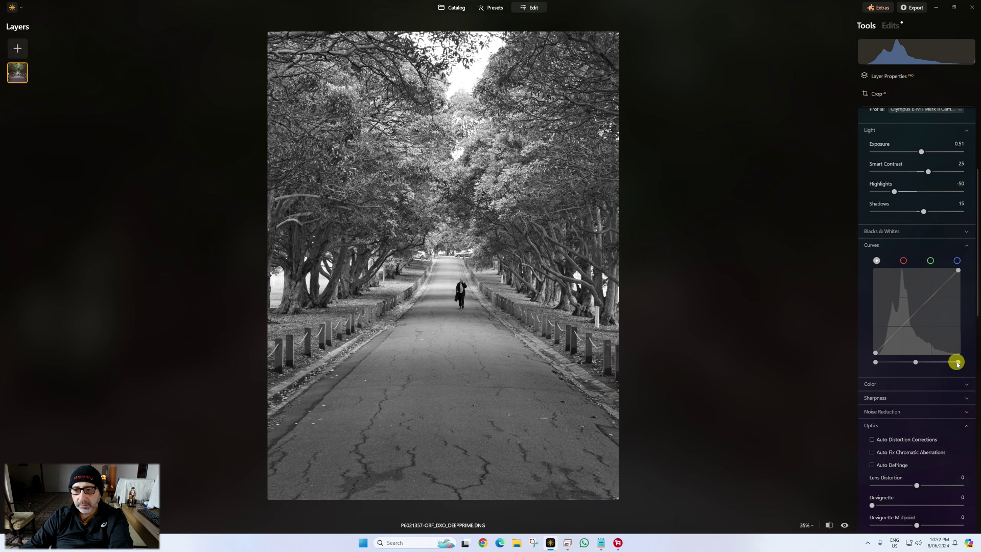
{"action": "left_click_drag", "start_coordinate": [875, 362], "coordinate": [876, 363]}
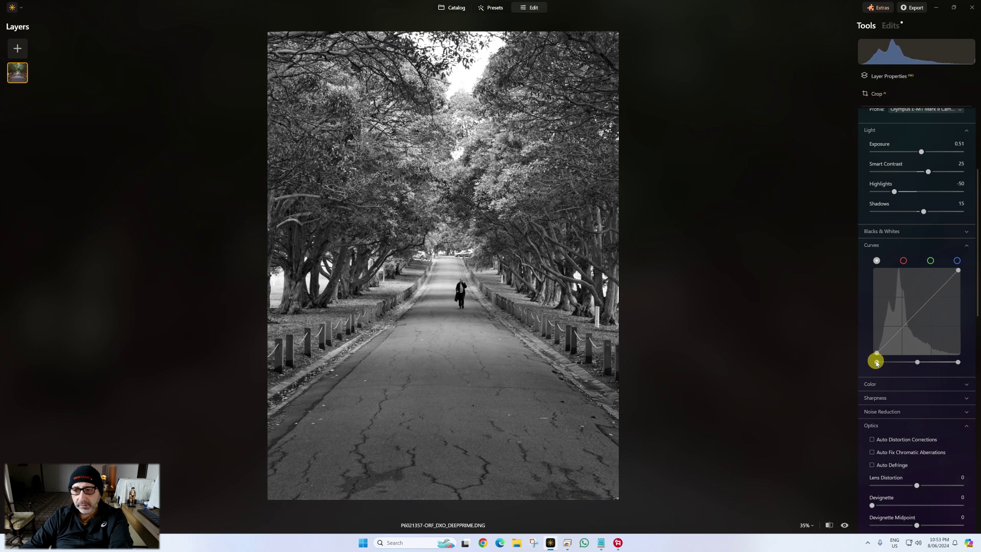
{"action": "left_click_drag", "start_coordinate": [877, 363], "coordinate": [879, 363]}
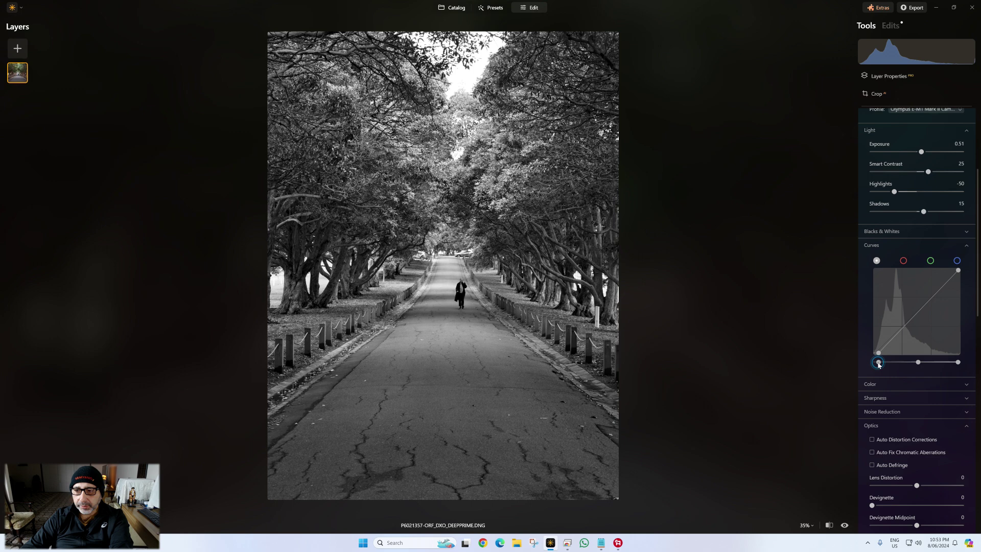
{"action": "left_click", "coordinate": [919, 361]}
{"action": "left_click_drag", "start_coordinate": [919, 363], "coordinate": [915, 364]}
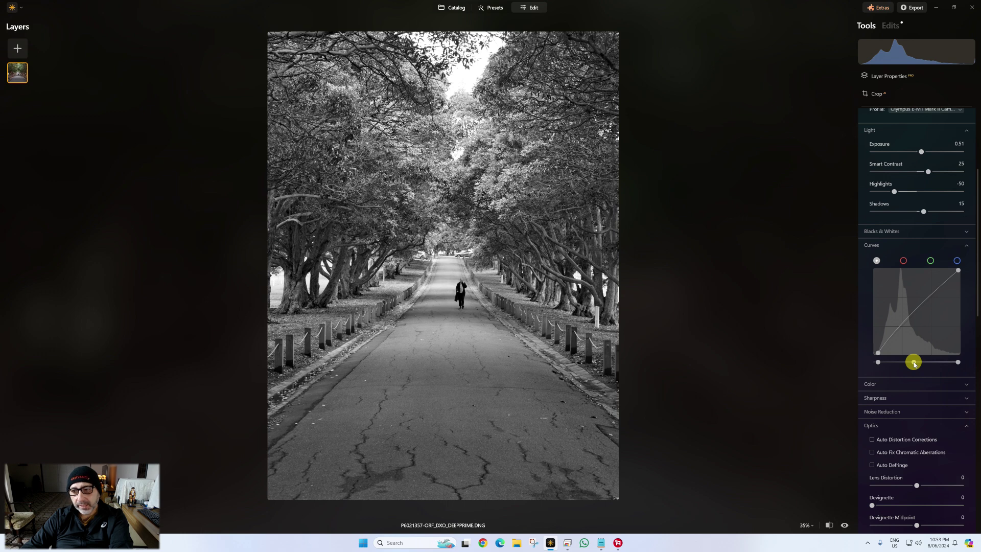
{"action": "left_click", "coordinate": [915, 362]}
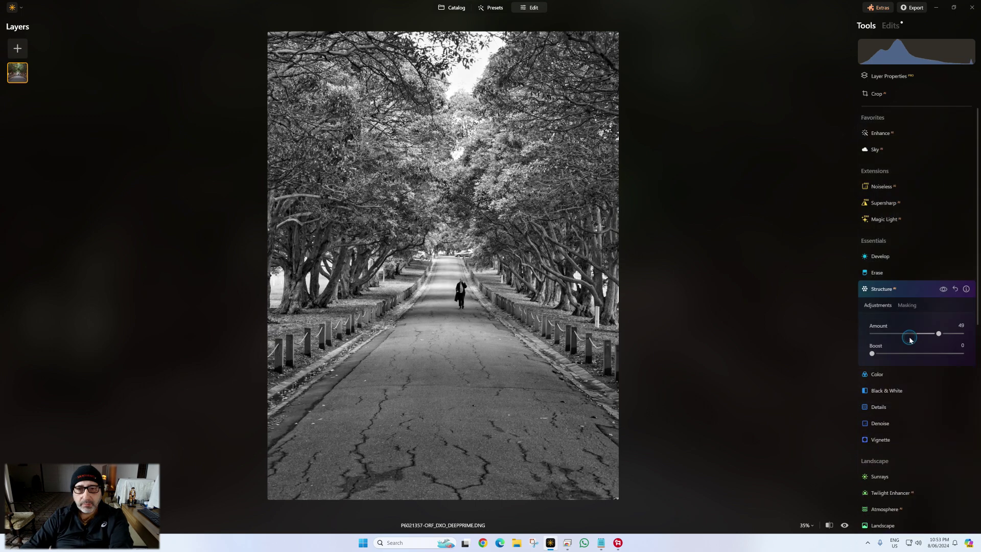
Set the road photo's Structure amount to 63.
{"action": "left_click", "coordinate": [939, 335]}
{"action": "left_click_drag", "start_coordinate": [914, 334], "coordinate": [943, 337]}
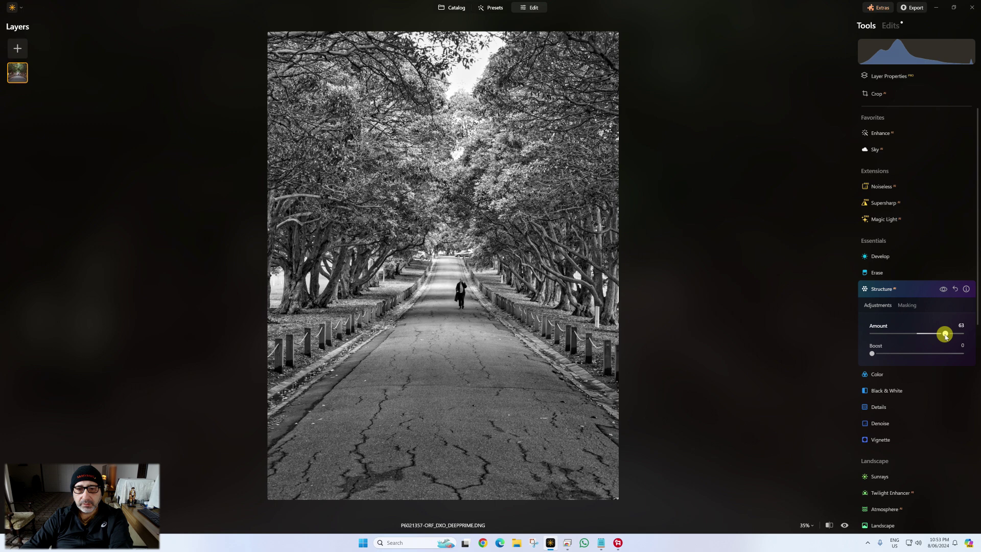
{"action": "left_click", "coordinate": [910, 293]}
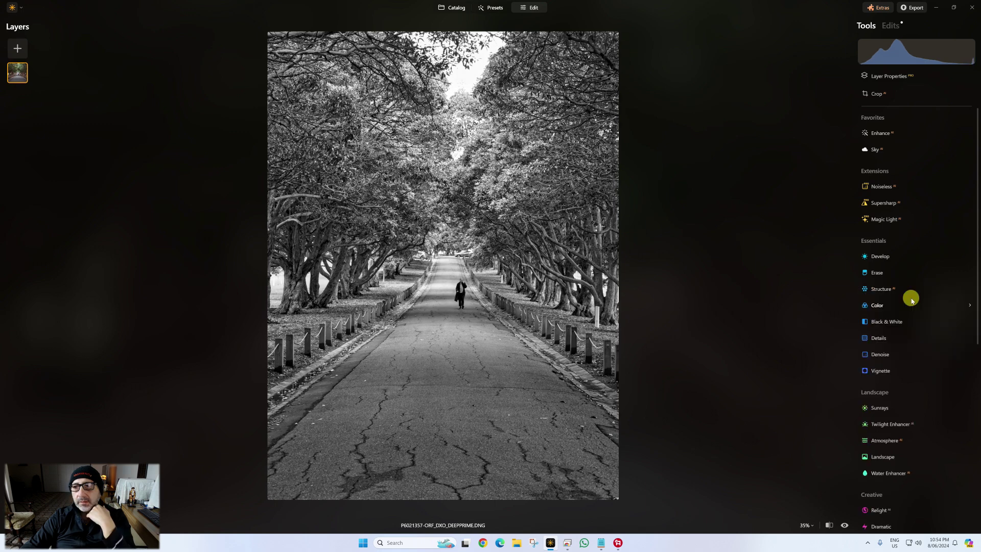
Sharpen the road photo with Supersharp in Universal mode at Low strength and compare it with the unsharpened version.
{"action": "left_click", "coordinate": [892, 205]}
{"action": "left_click", "coordinate": [889, 253]}
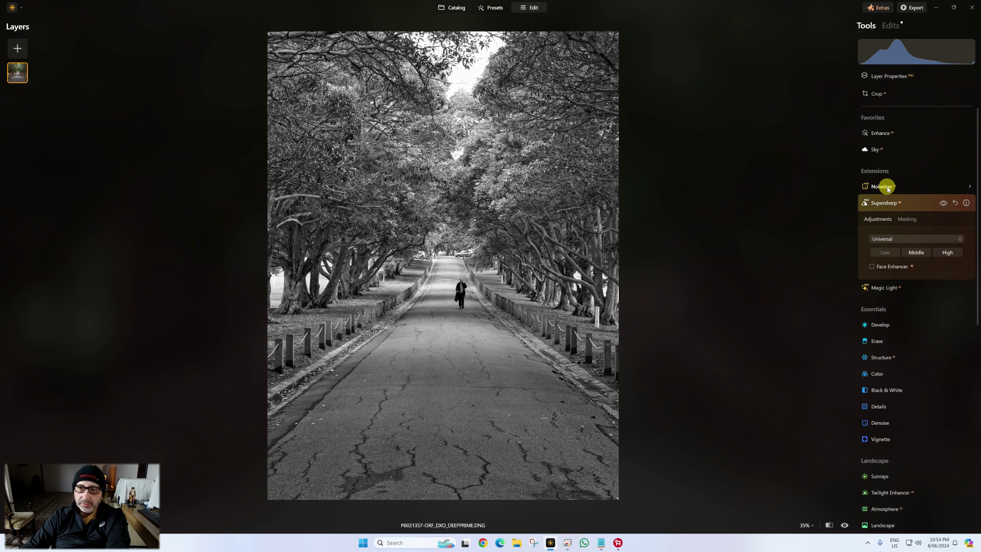
{"action": "left_click", "coordinate": [943, 203]}
{"action": "left_click", "coordinate": [944, 203]}
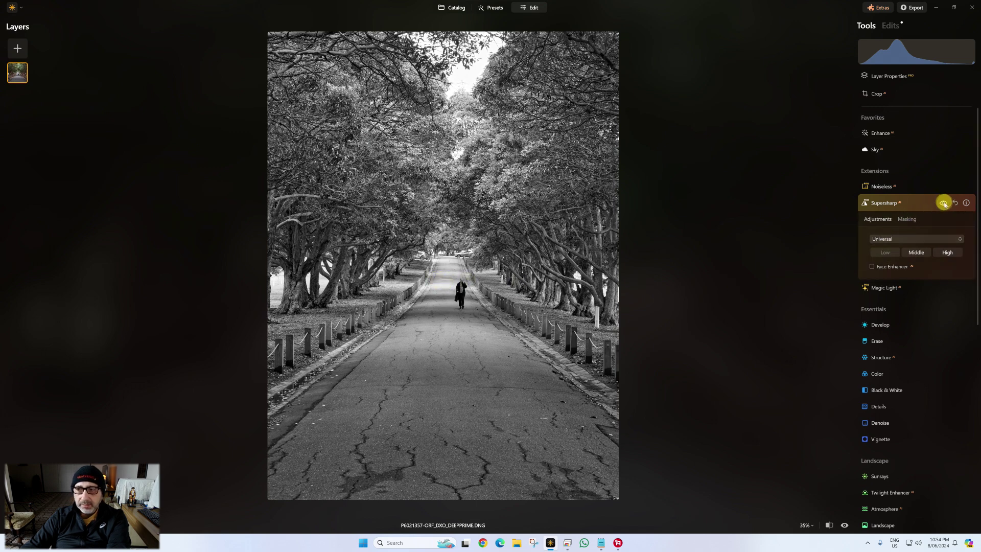
Crop the road photo slightly and set Supercontrast contrast and balance to highlights 37/-9, midtones 30/7 and shadows 42/18.
{"action": "key", "text": "c"}
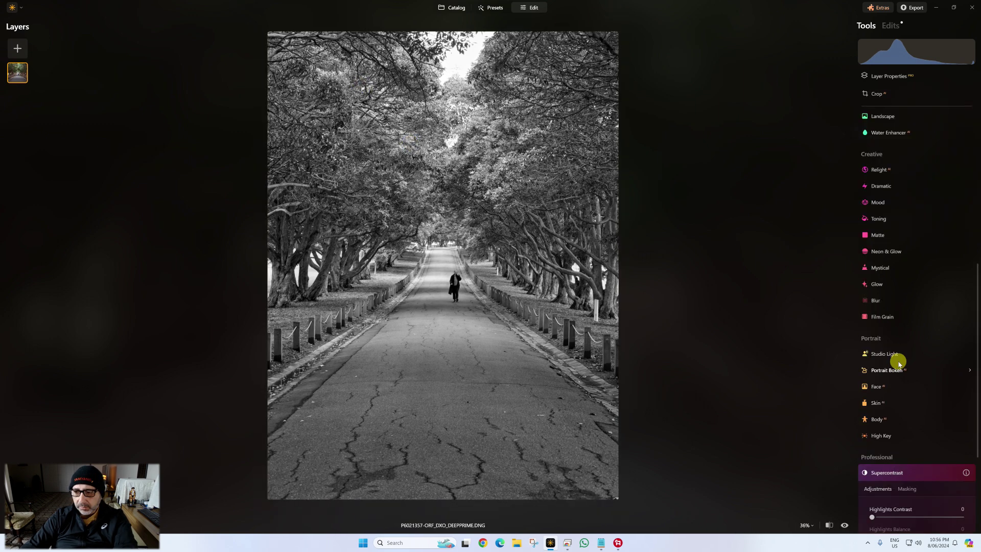
{"action": "scroll", "coordinate": [899, 363], "scroll_direction": "down", "scroll_amount": 4}
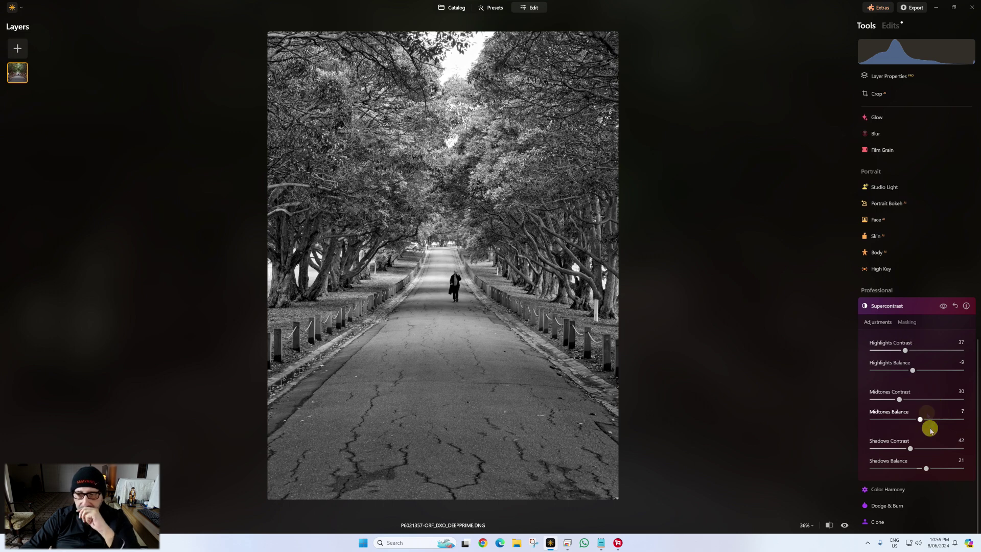
{"action": "left_click_drag", "start_coordinate": [927, 469], "coordinate": [925, 469]}
{"action": "left_click", "coordinate": [943, 305]}
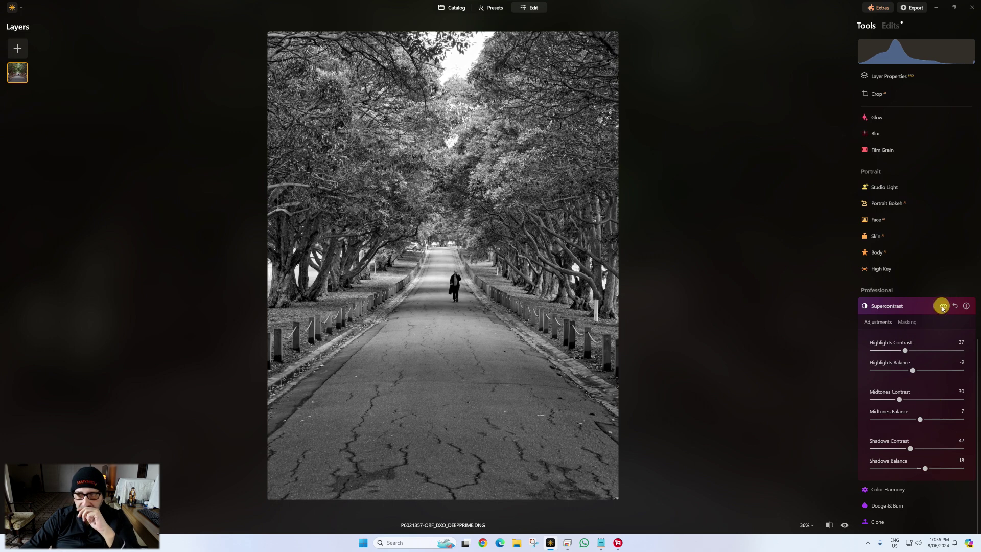
{"action": "left_click", "coordinate": [891, 306]}
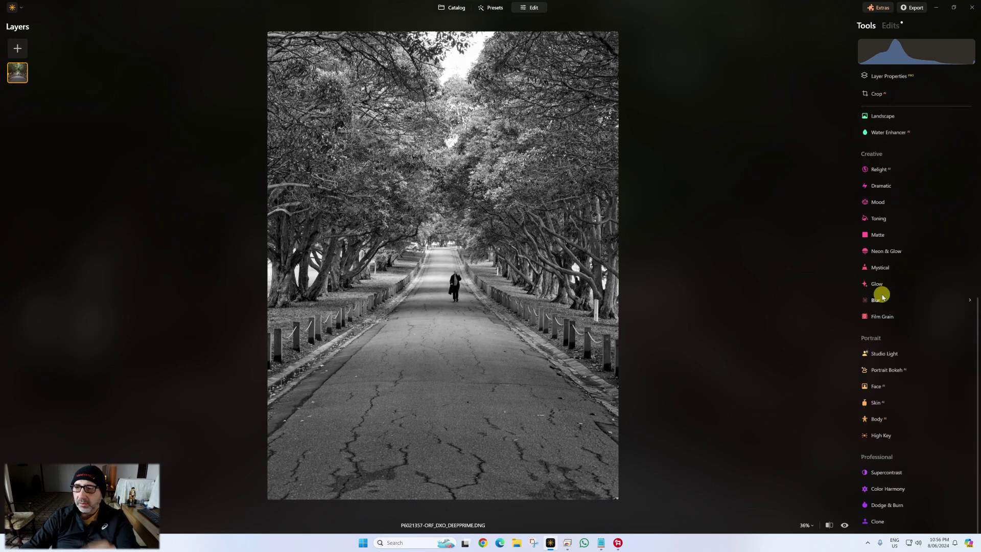
Enhance the road photo with Accent 45, masked by a large radial gradient centred on the middle of the road scene.
{"action": "scroll", "coordinate": [887, 281], "scroll_direction": "up", "scroll_amount": 5}
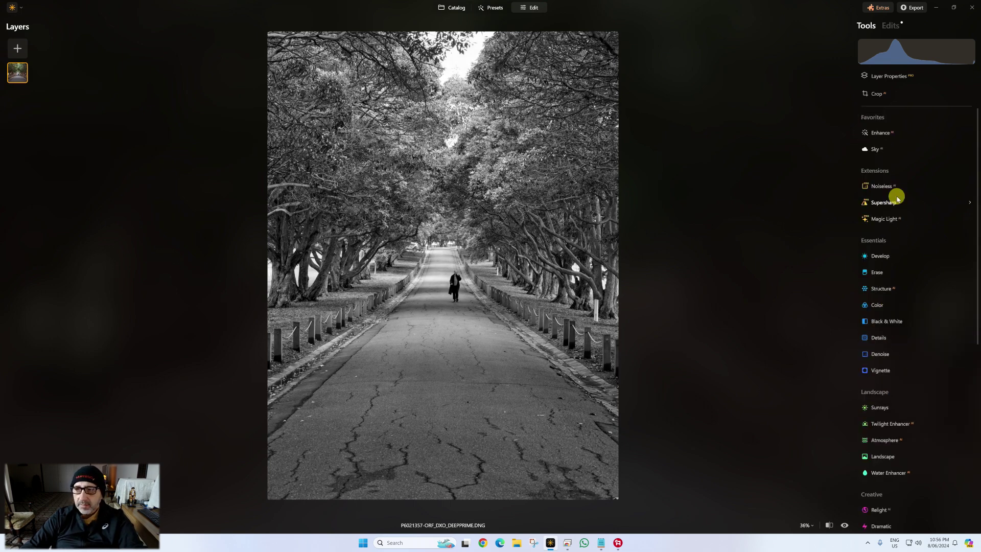
{"action": "left_click", "coordinate": [883, 133]}
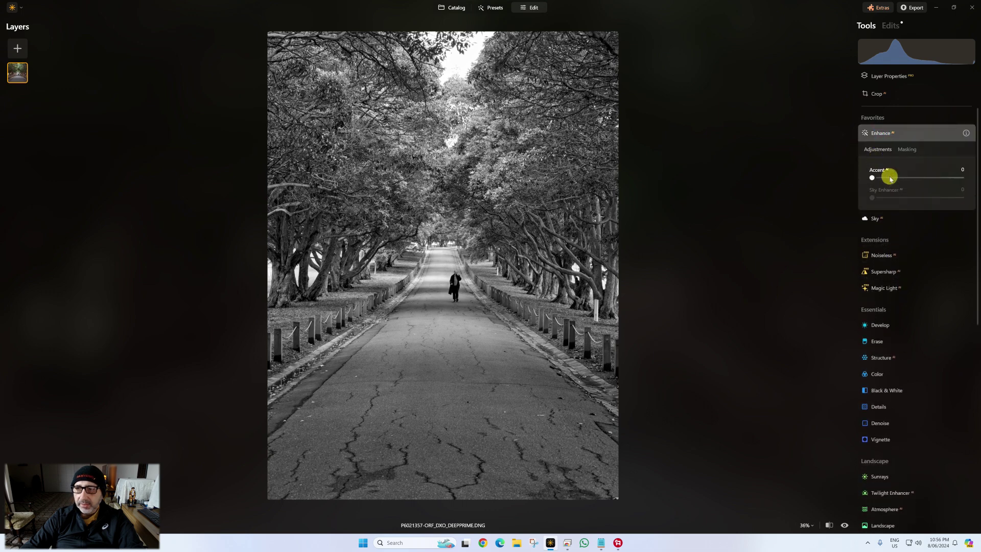
{"action": "left_click_drag", "start_coordinate": [872, 180], "coordinate": [918, 181]}
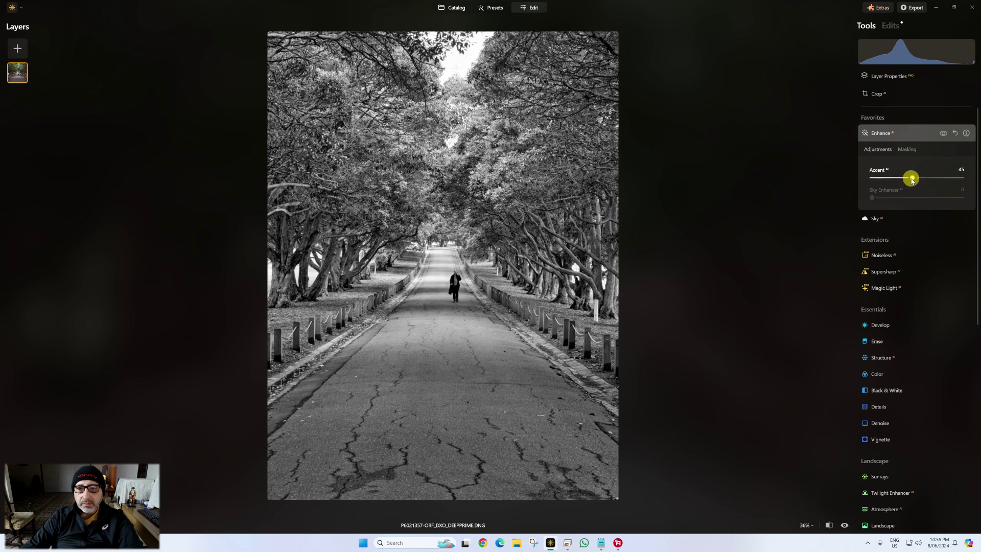
{"action": "left_click", "coordinate": [908, 149]}
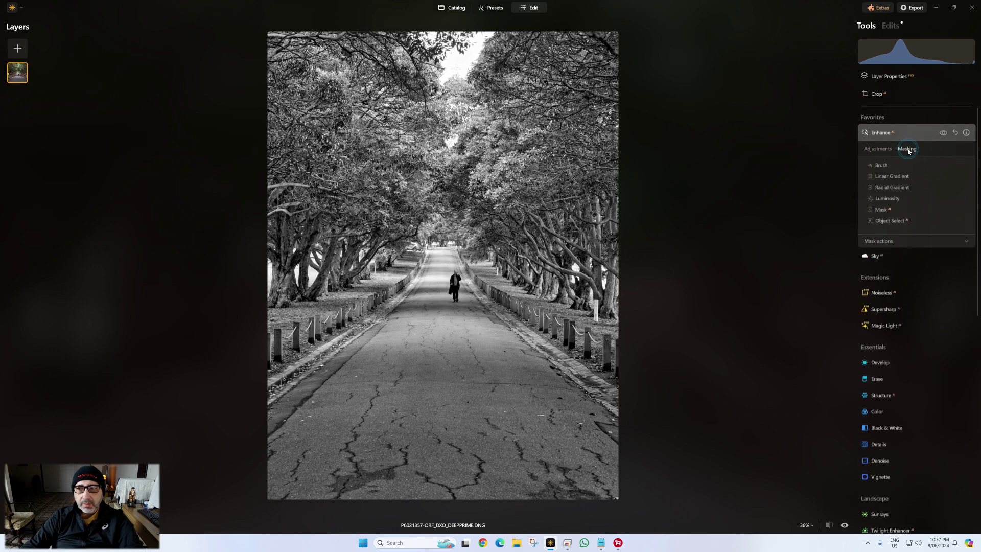
{"action": "left_click", "coordinate": [892, 186]}
{"action": "left_click_drag", "start_coordinate": [442, 260], "coordinate": [563, 373]}
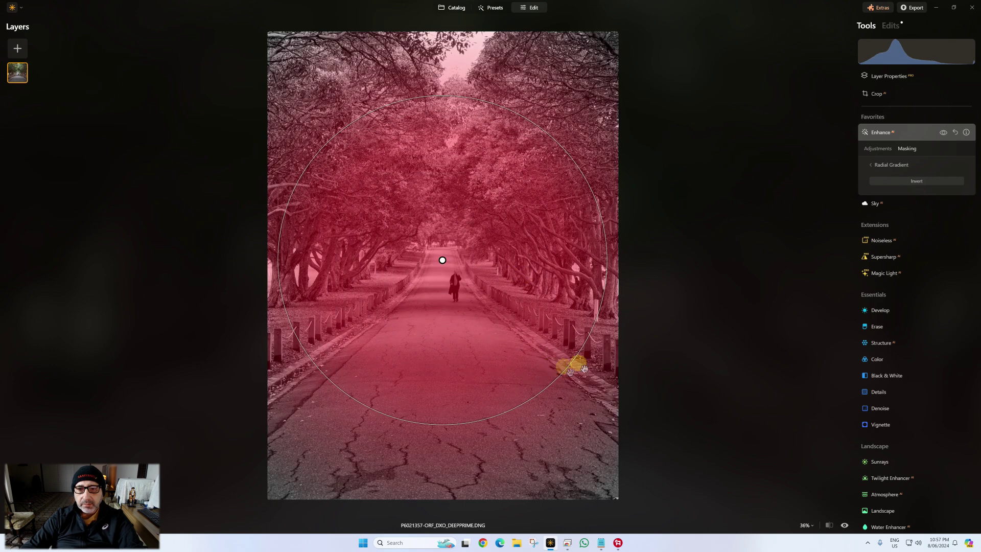
{"action": "left_click", "coordinate": [877, 150]}
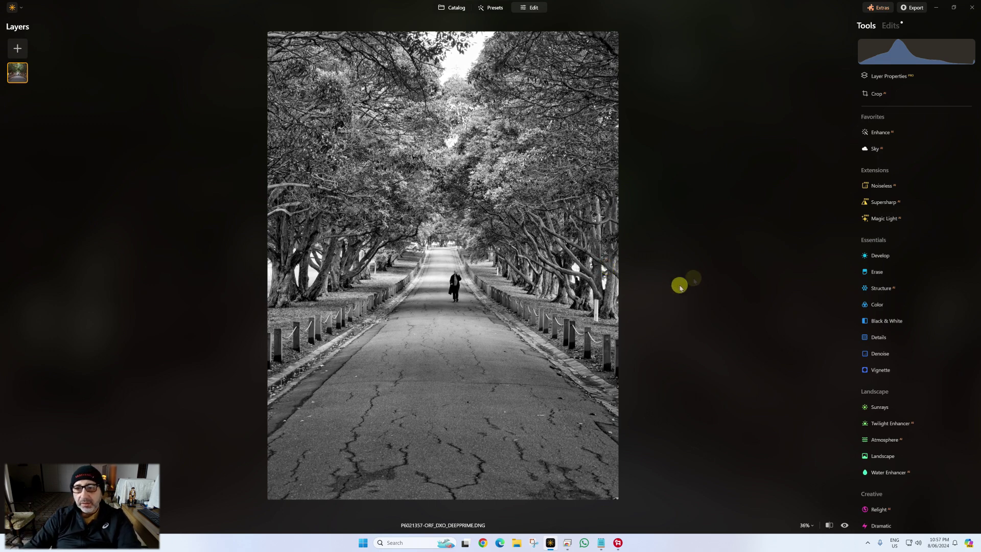
Apply the Dramatic effect to the road photo with Amount 24 and Local Contrast 51.
{"action": "scroll", "coordinate": [869, 230], "scroll_direction": "down", "scroll_amount": 5}
{"action": "left_click", "coordinate": [880, 249]}
{"action": "left_click_drag", "start_coordinate": [873, 295], "coordinate": [893, 294]}
{"action": "left_click", "coordinate": [495, 279]}
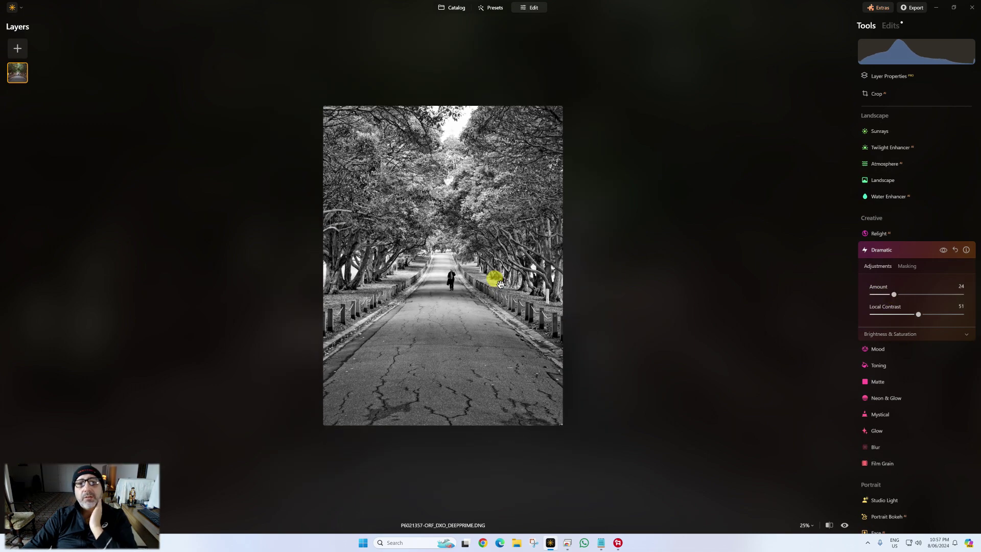
{"action": "left_click", "coordinate": [500, 285]}
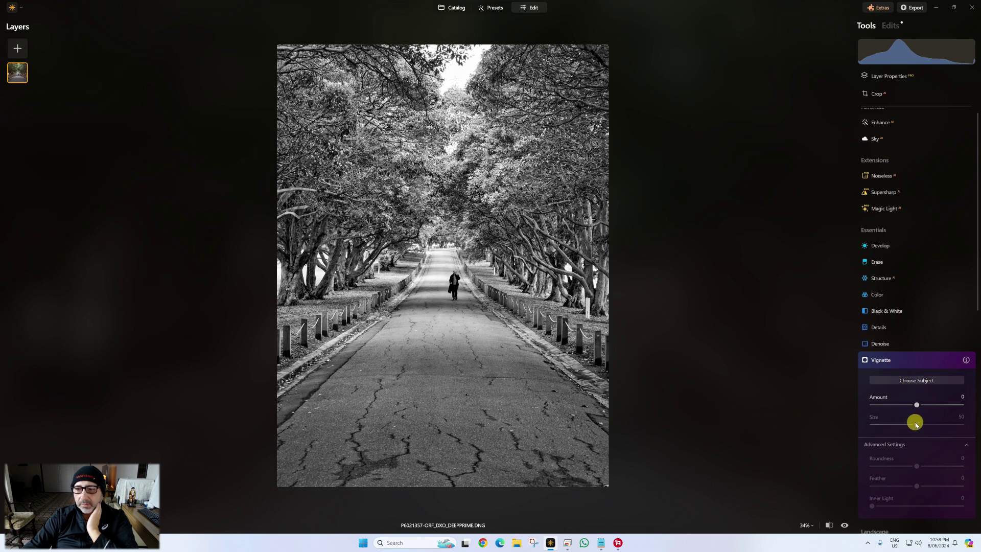
Darken the road photo's edges with a vignette of Amount -59 and Inner Light 20, comparing it with the version without vignette.
{"action": "left_click_drag", "start_coordinate": [918, 407], "coordinate": [890, 405]}
{"action": "left_click", "coordinate": [891, 505]}
{"action": "left_click", "coordinate": [944, 360]}
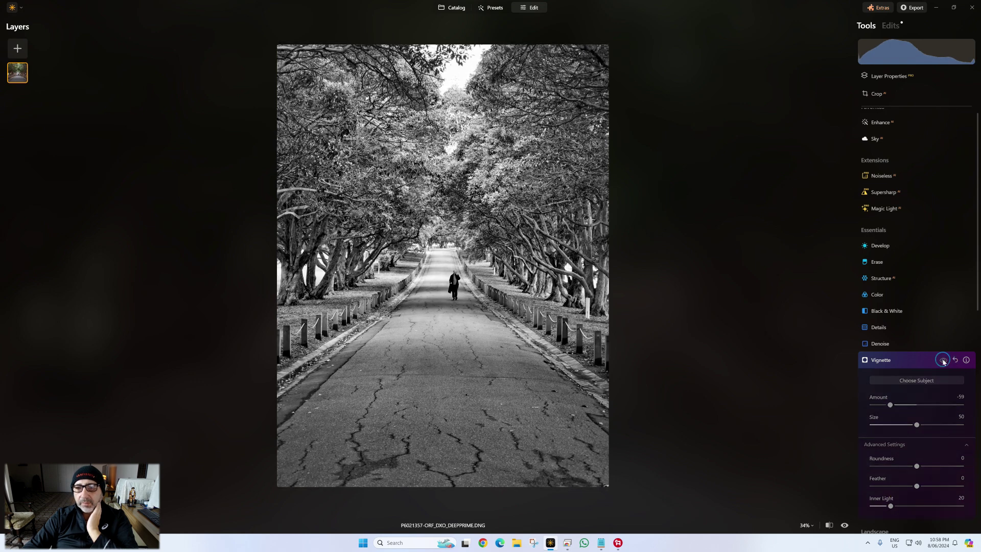
{"action": "left_click", "coordinate": [920, 360]}
{"action": "scroll", "coordinate": [489, 289], "scroll_direction": "down", "scroll_amount": 1}
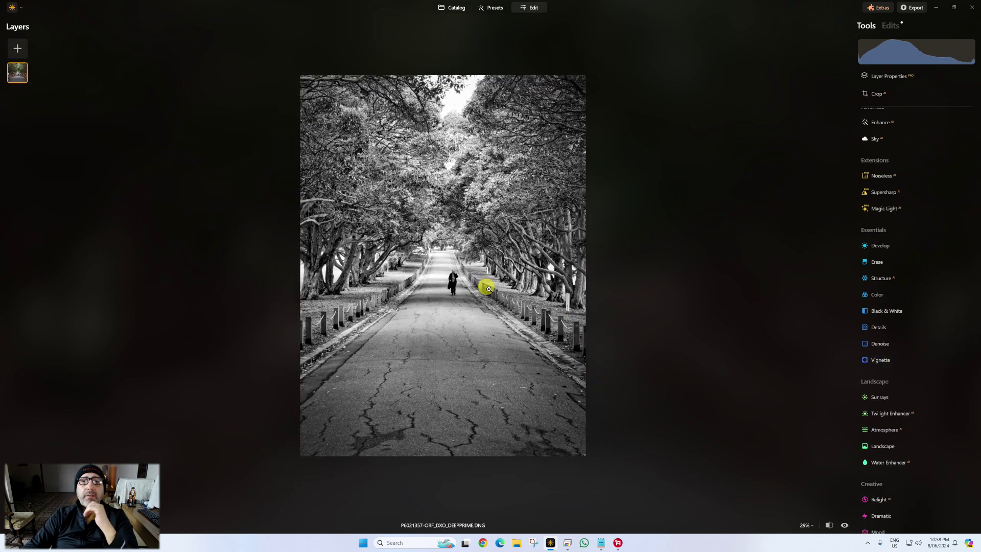
{"action": "scroll", "coordinate": [486, 286], "scroll_direction": "up", "scroll_amount": 2}
{"action": "scroll", "coordinate": [482, 285], "scroll_direction": "down", "scroll_amount": 1}
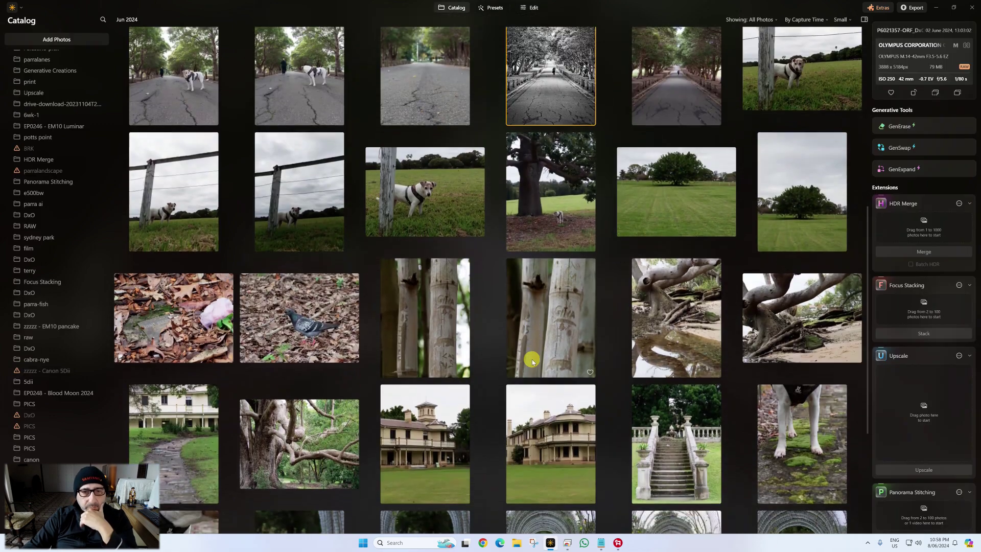
Look through the June 2024 catalog photos for another picture to edit.
{"action": "scroll", "coordinate": [532, 360], "scroll_direction": "down", "scroll_amount": 1}
{"action": "scroll", "coordinate": [532, 360], "scroll_direction": "down", "scroll_amount": 2}
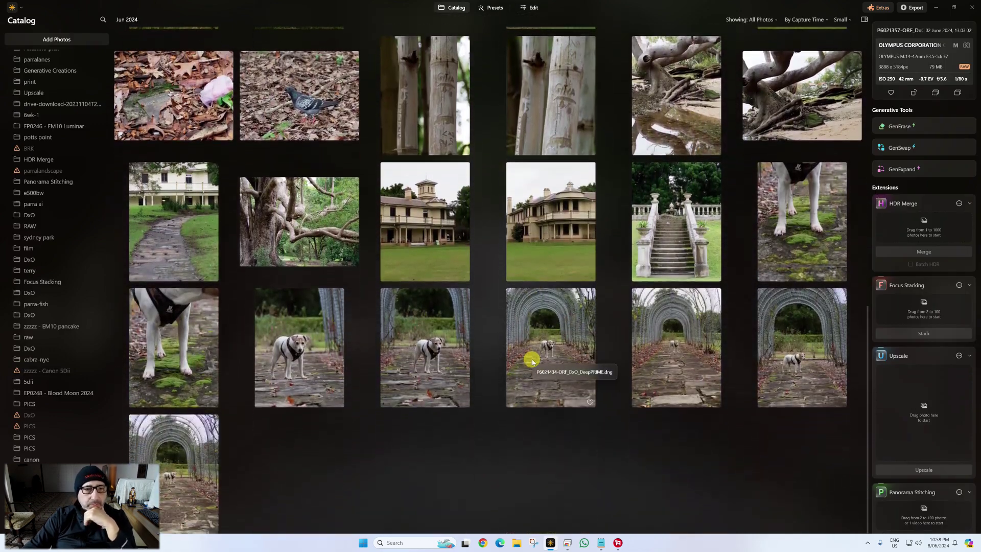
{"action": "scroll", "coordinate": [532, 359], "scroll_direction": "up", "scroll_amount": 1}
{"action": "scroll", "coordinate": [532, 360], "scroll_direction": "up", "scroll_amount": 4}
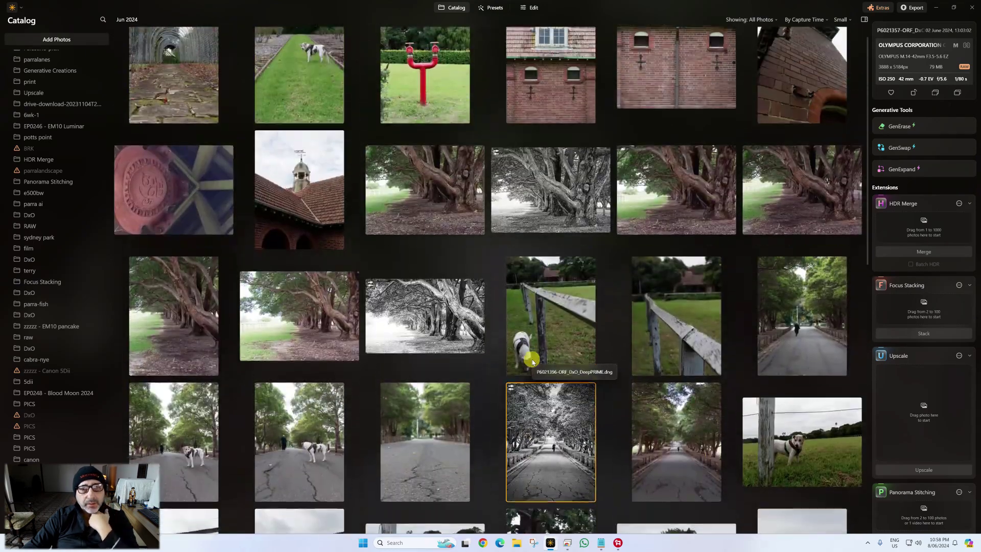
{"action": "scroll", "coordinate": [526, 352], "scroll_direction": "down", "scroll_amount": 5}
{"action": "scroll", "coordinate": [494, 372], "scroll_direction": "up", "scroll_amount": 2}
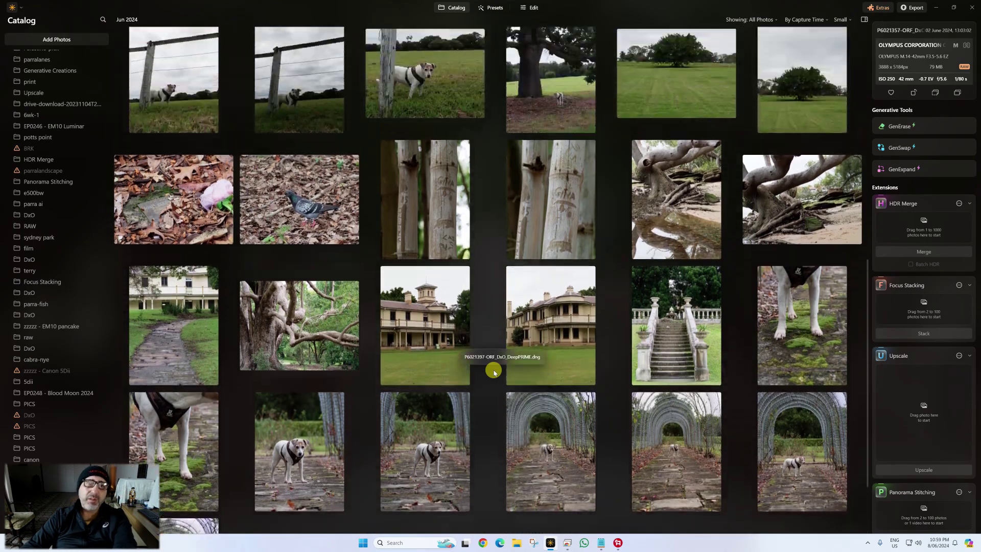
{"action": "scroll", "coordinate": [494, 372], "scroll_direction": "up", "scroll_amount": 1}
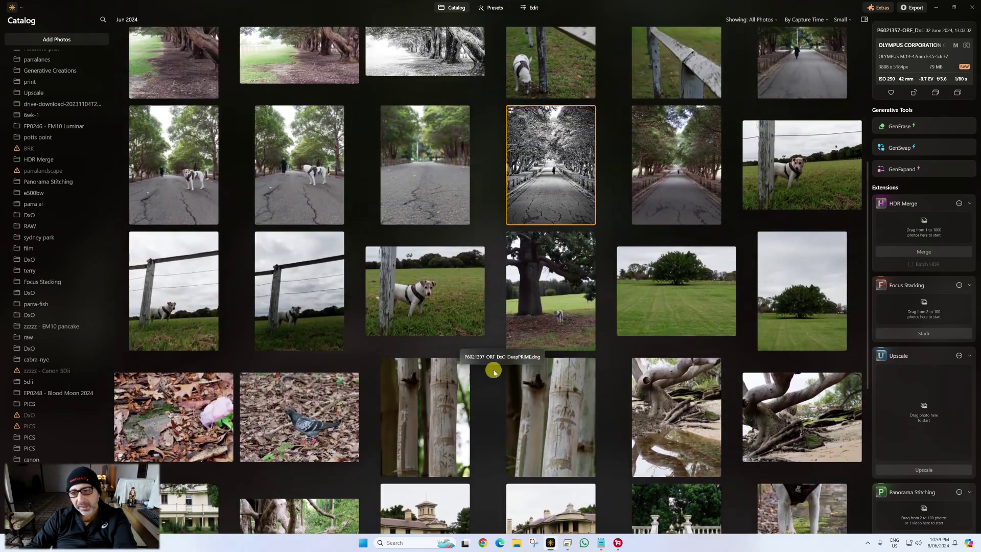
{"action": "scroll", "coordinate": [494, 372], "scroll_direction": "up", "scroll_amount": 5}
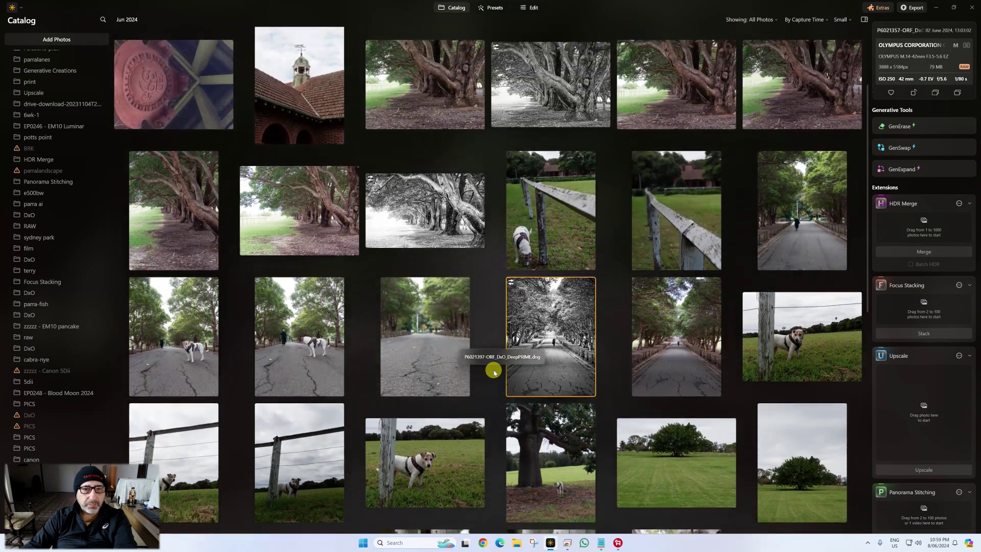
{"action": "scroll", "coordinate": [494, 372], "scroll_direction": "down", "scroll_amount": 9}
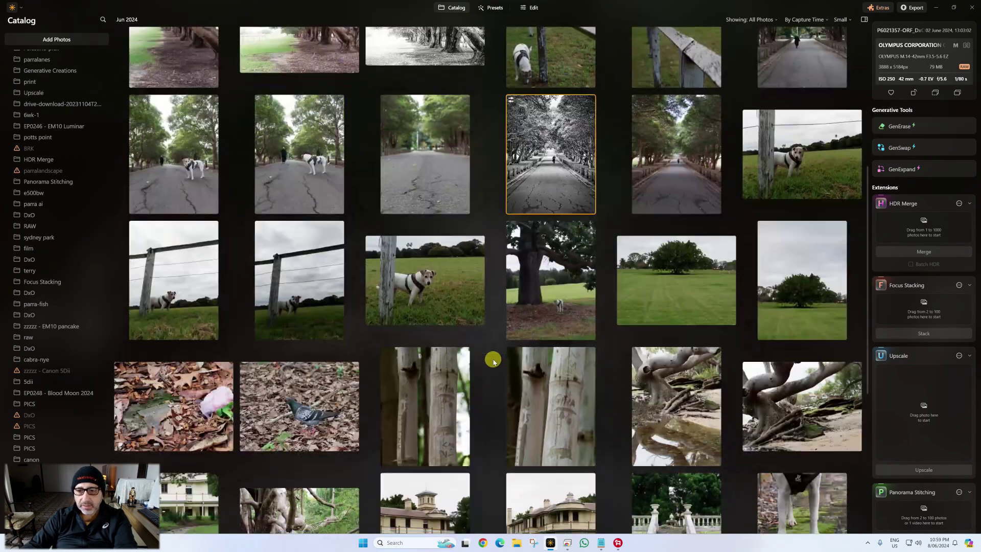
{"action": "scroll", "coordinate": [494, 361], "scroll_direction": "up", "scroll_amount": 8}
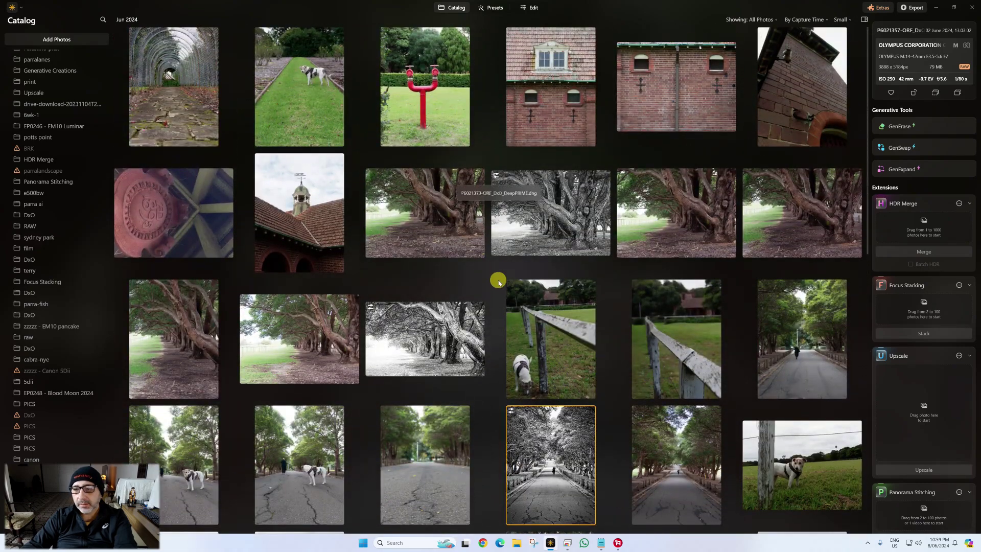
{"action": "scroll", "coordinate": [498, 281], "scroll_direction": "down", "scroll_amount": 4}
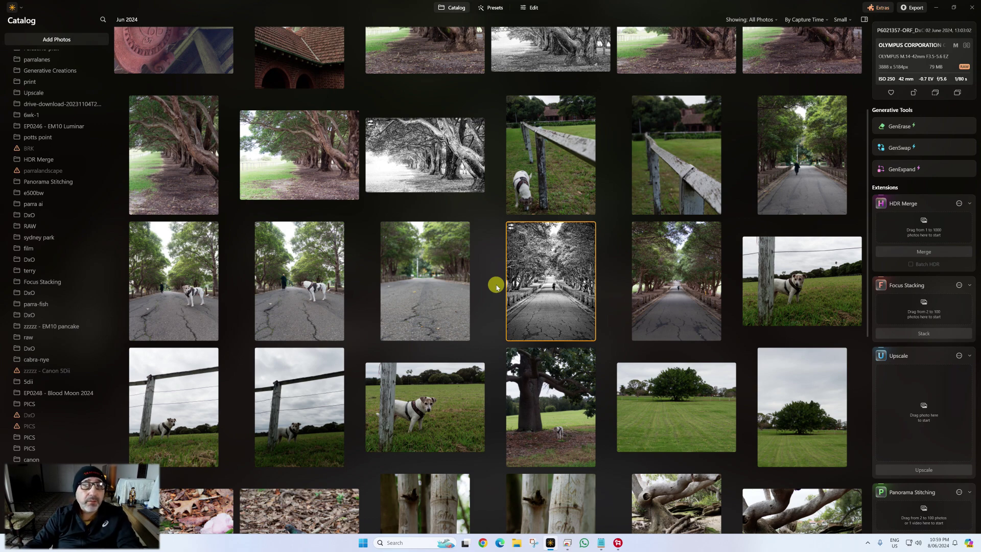
{"action": "scroll", "coordinate": [491, 352], "scroll_direction": "down", "scroll_amount": 6}
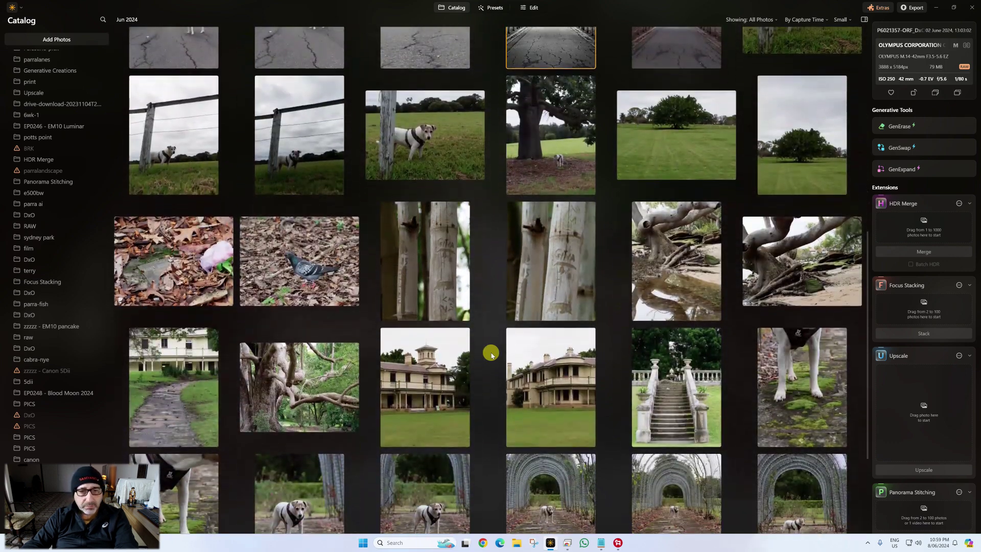
{"action": "scroll", "coordinate": [491, 353], "scroll_direction": "down", "scroll_amount": 3}
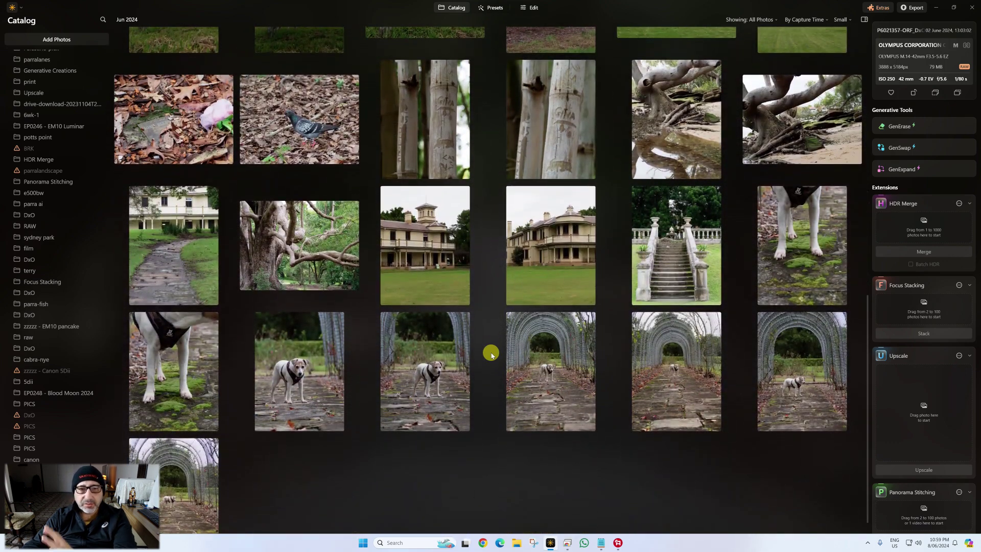
Open P6021397, the photo of the dog standing under the garden arch, in single view and inspect it close up.
{"action": "double_click", "coordinate": [782, 325]}
{"action": "key", "text": "Left"}
{"action": "key", "text": "Left"}
{"action": "key", "text": "Left"}
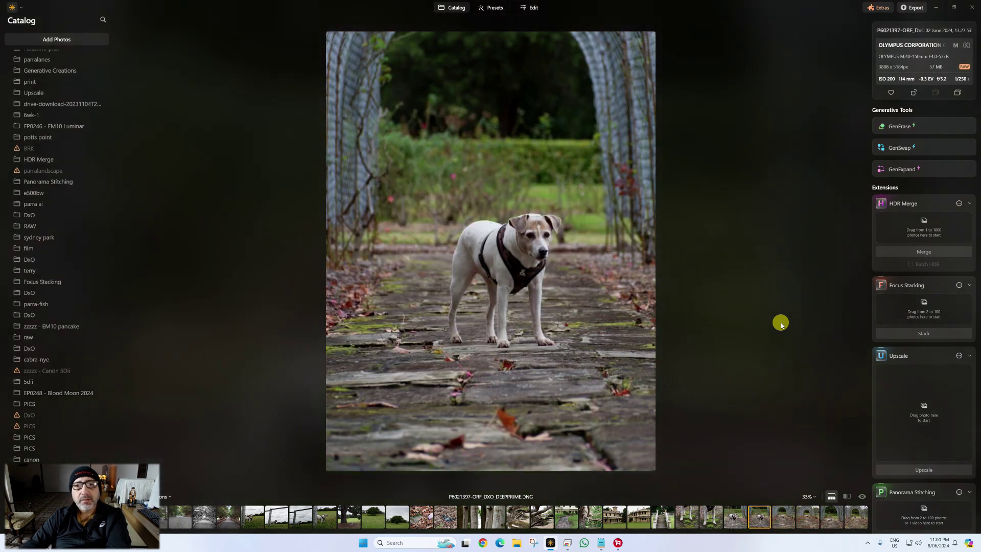
{"action": "left_click", "coordinate": [507, 224]}
{"action": "left_click", "coordinate": [507, 233]}
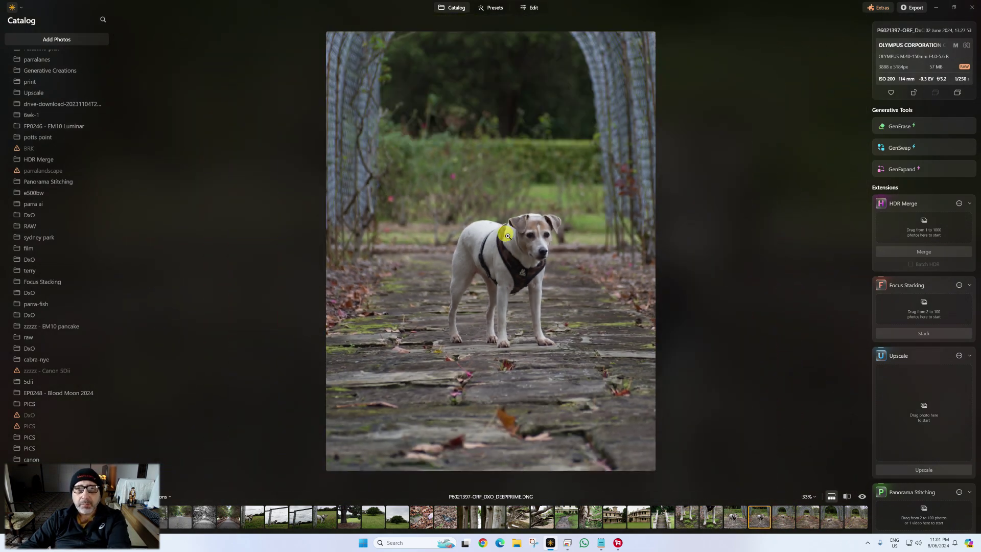
Try presets from the Luminar Neo Preset MegaPack Collection on the dog photo, including Dark Moods and Canyon drama.
{"action": "left_click", "coordinate": [490, 7]}
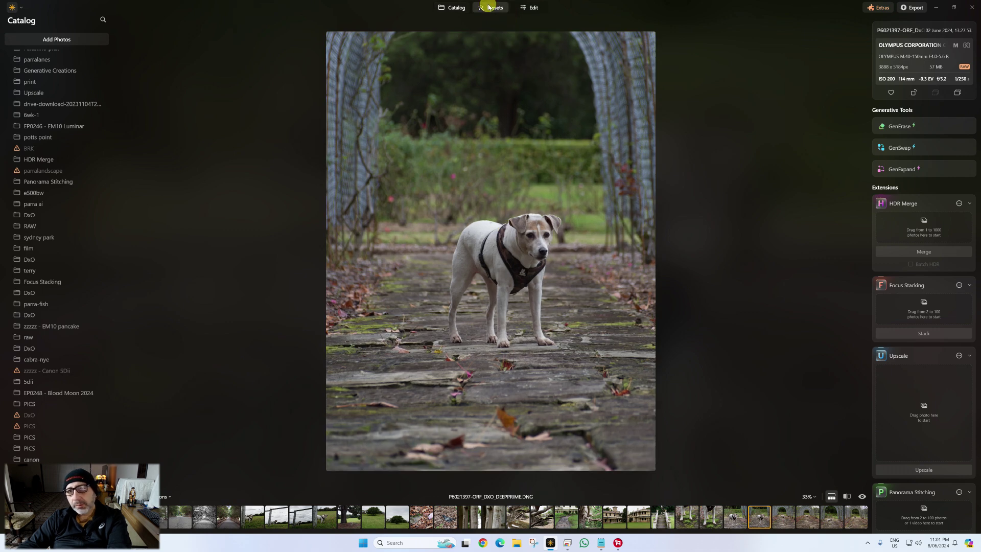
{"action": "left_click", "coordinate": [884, 129]}
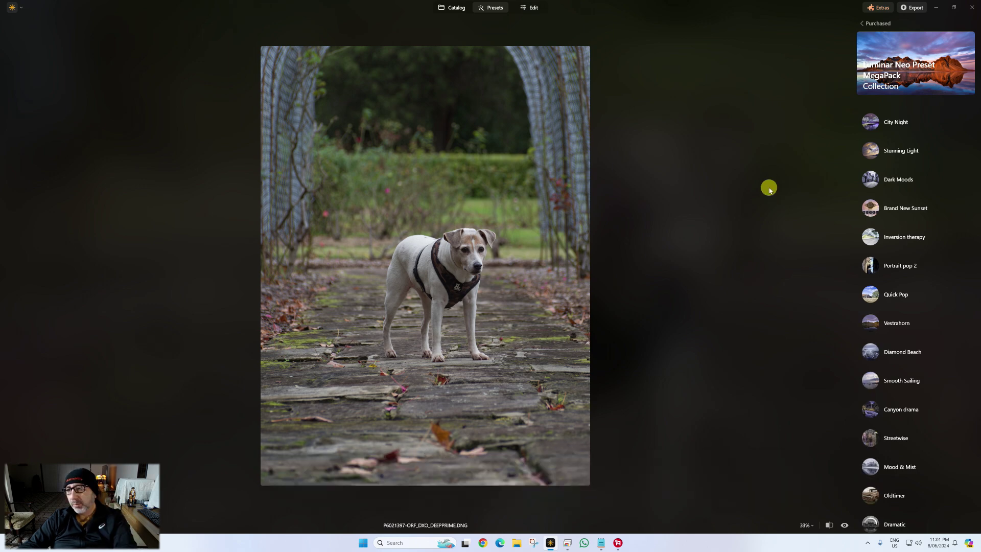
{"action": "scroll", "coordinate": [771, 195], "scroll_direction": "down", "scroll_amount": 1}
{"action": "scroll", "coordinate": [653, 228], "scroll_direction": "up", "scroll_amount": 3}
{"action": "scroll", "coordinate": [644, 228], "scroll_direction": "down", "scroll_amount": 2}
{"action": "scroll", "coordinate": [920, 265], "scroll_direction": "down", "scroll_amount": 1}
{"action": "left_click", "coordinate": [927, 265]}
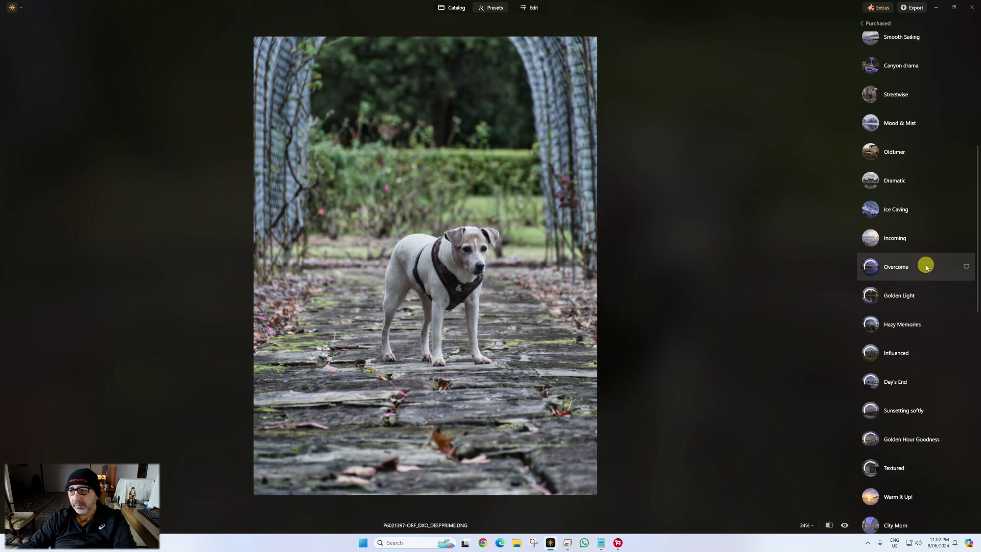
{"action": "scroll", "coordinate": [926, 263], "scroll_direction": "up", "scroll_amount": 2}
{"action": "left_click", "coordinate": [896, 173]}
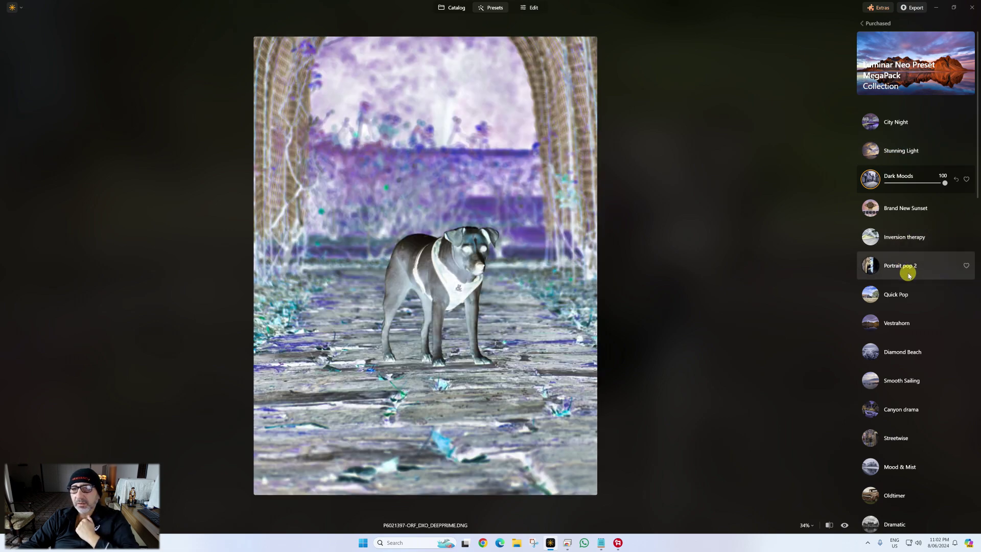
{"action": "scroll", "coordinate": [915, 276], "scroll_direction": "down", "scroll_amount": 3}
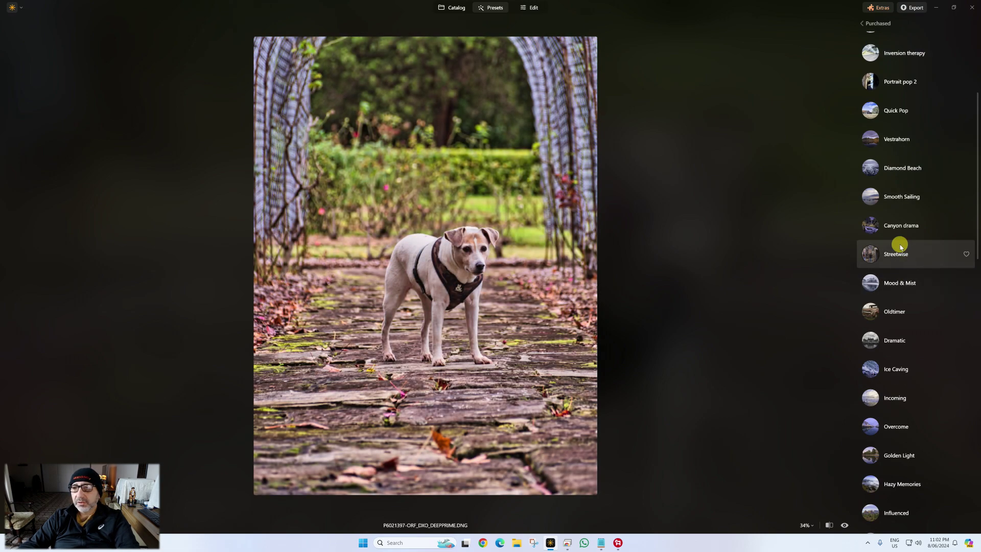
{"action": "left_click", "coordinate": [898, 225]}
{"action": "scroll", "coordinate": [898, 225], "scroll_direction": "down", "scroll_amount": 5}
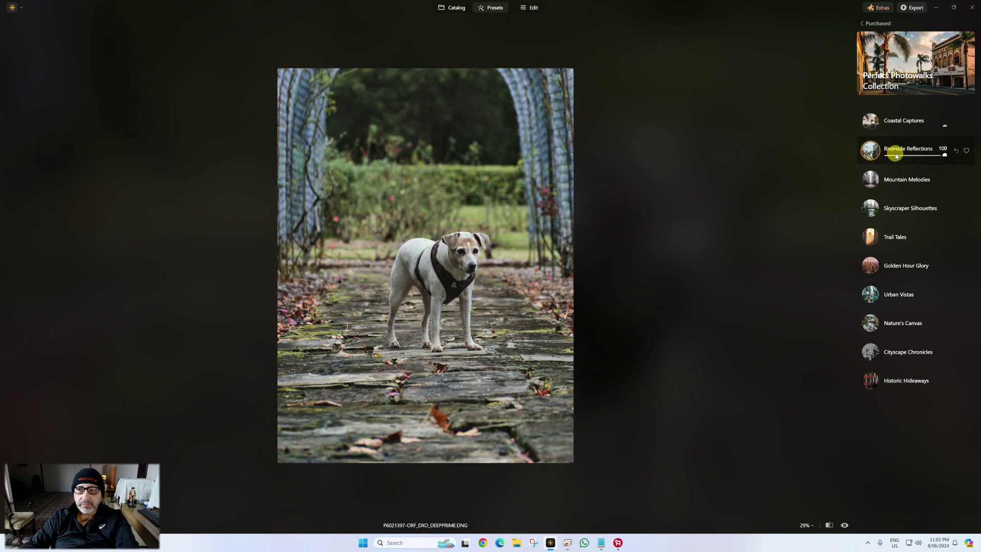
Try presets from the Perfect Photowalks and Animal Friends collections on the dog photo, and open the photo for editing.
{"action": "left_click", "coordinate": [897, 237]}
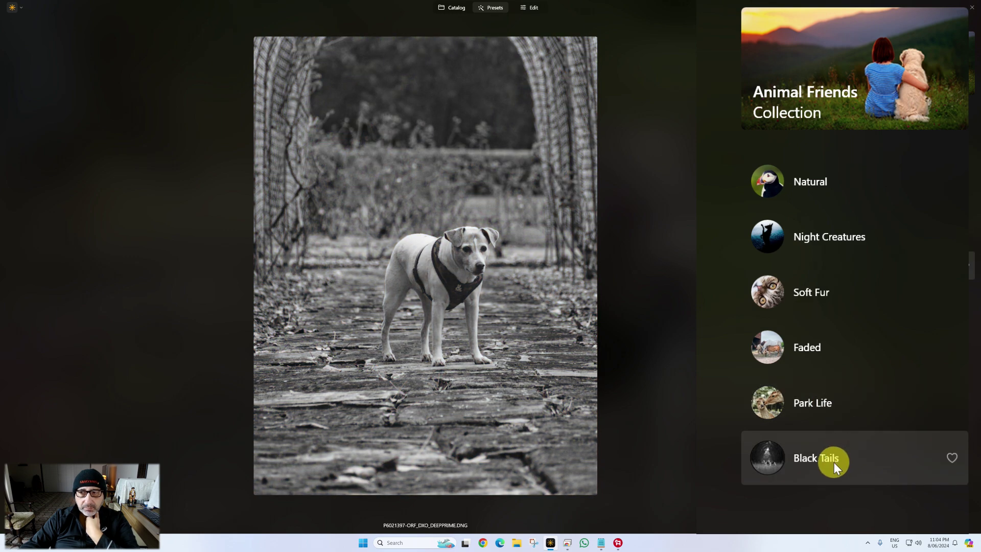
{"action": "key", "text": "e"}
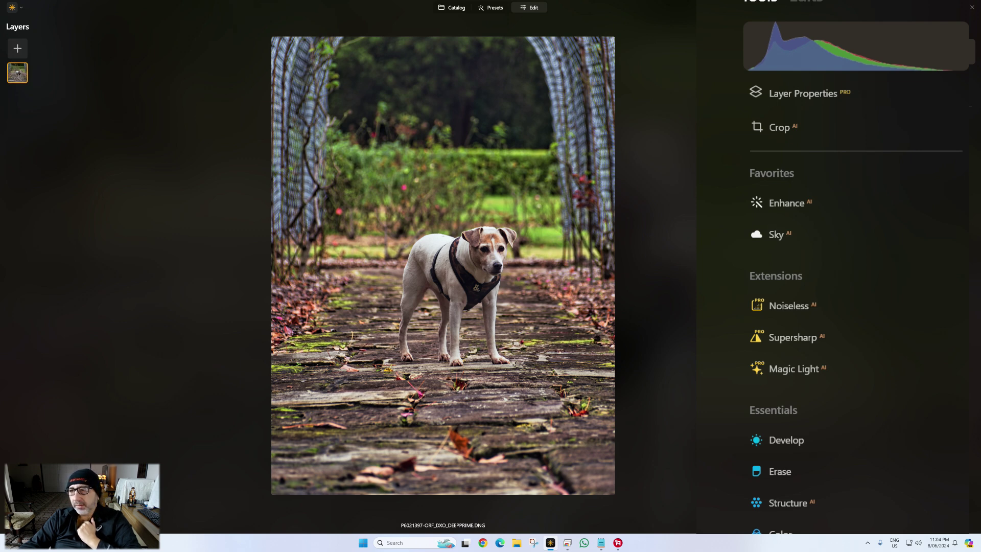
Apply Supersharp with the Universal setting at Low and mask it to the dog using Object Select.
{"action": "left_click", "coordinate": [809, 337]}
{"action": "left_click", "coordinate": [802, 431]}
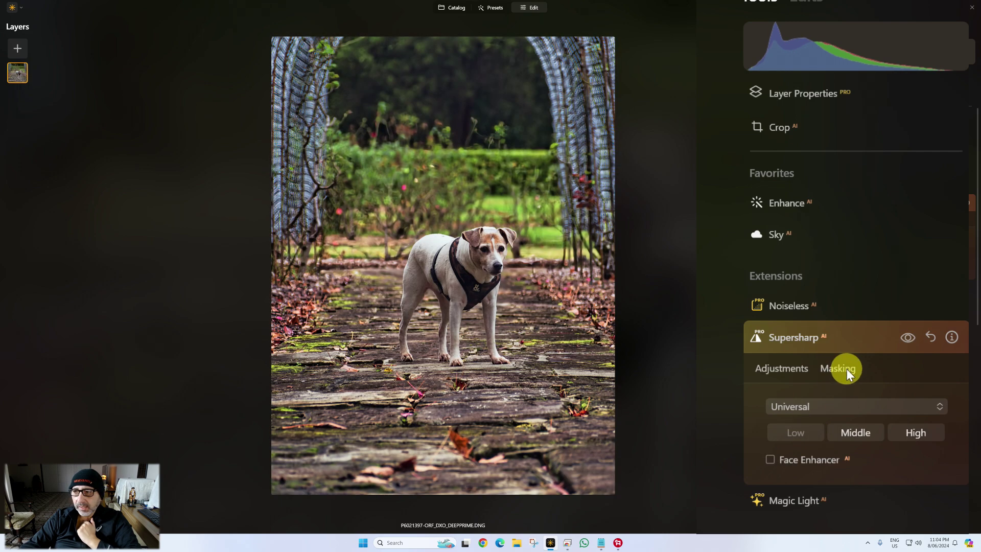
{"action": "left_click", "coordinate": [847, 369]}
{"action": "left_click", "coordinate": [802, 370]}
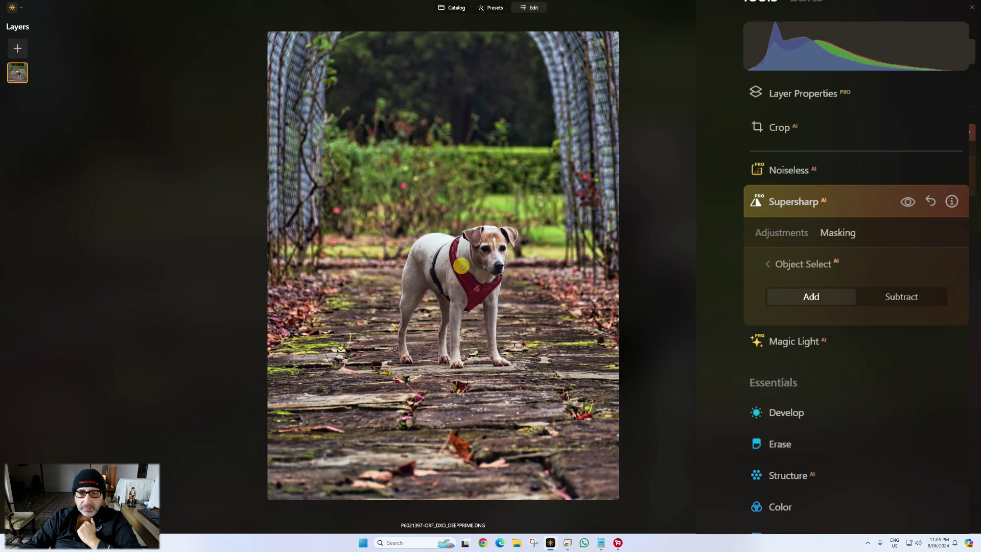
{"action": "left_click", "coordinate": [462, 266]}
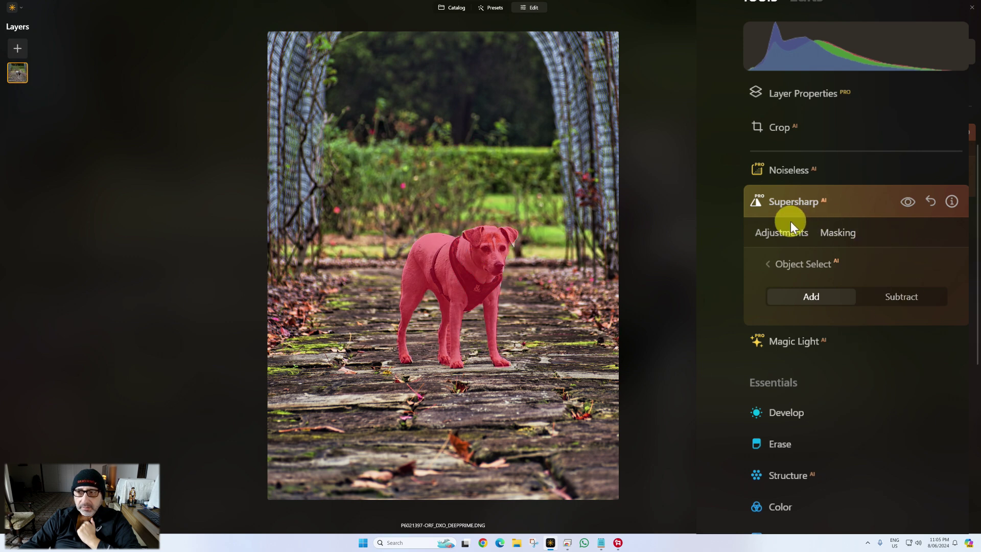
{"action": "left_click", "coordinate": [775, 232]}
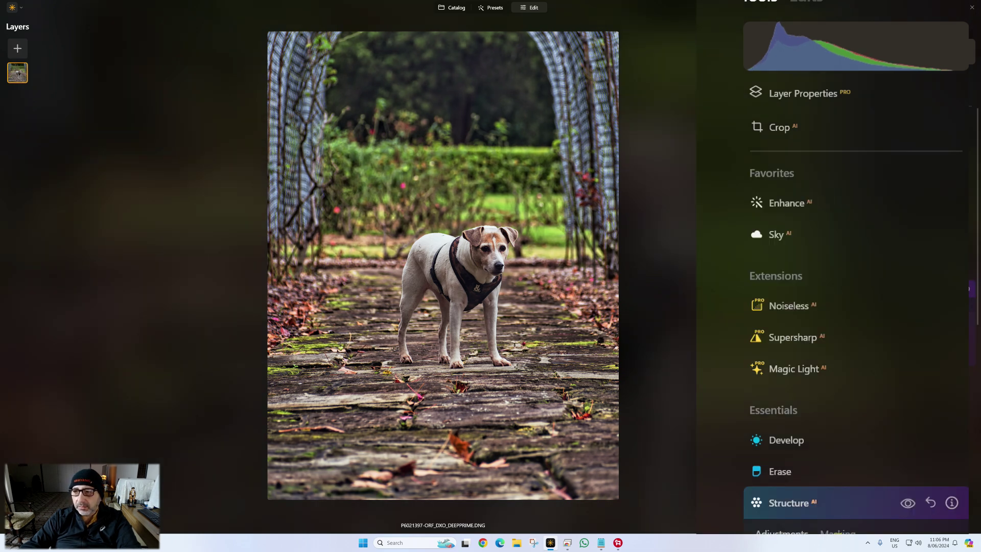
Mask the Structure effect with the brush at size 100, painting over the stone path beside the dog's feet.
{"action": "scroll", "coordinate": [824, 313], "scroll_direction": "down", "scroll_amount": 5}
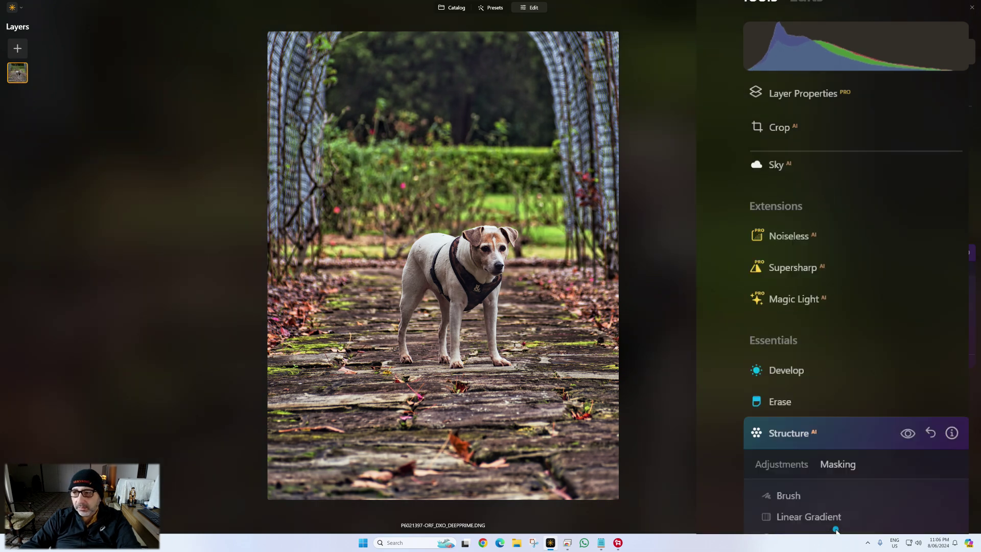
{"action": "left_click", "coordinate": [787, 265]}
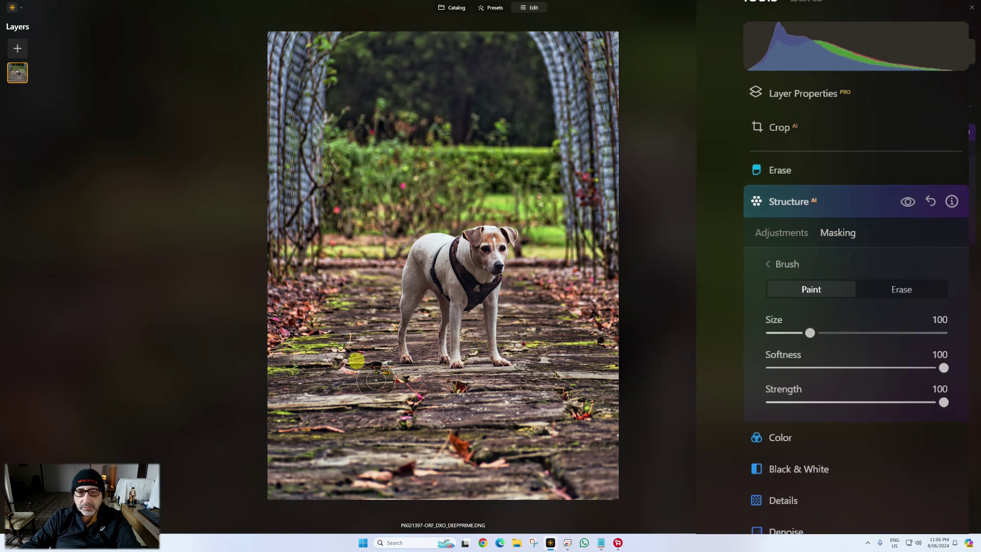
{"action": "mouse_move", "coordinate": [378, 353]}
{"action": "left_mouse_down"}
{"action": "mouse_move", "coordinate": [319, 367]}
{"action": "mouse_move", "coordinate": [394, 393]}
{"action": "mouse_move", "coordinate": [330, 404]}
{"action": "mouse_move", "coordinate": [435, 386]}
{"action": "mouse_move", "coordinate": [451, 440]}
{"action": "mouse_move", "coordinate": [525, 413]}
{"action": "mouse_move", "coordinate": [563, 355]}
{"action": "mouse_move", "coordinate": [539, 362]}
{"action": "mouse_move", "coordinate": [552, 385]}
{"action": "mouse_move", "coordinate": [419, 383]}
{"action": "left_mouse_up"}
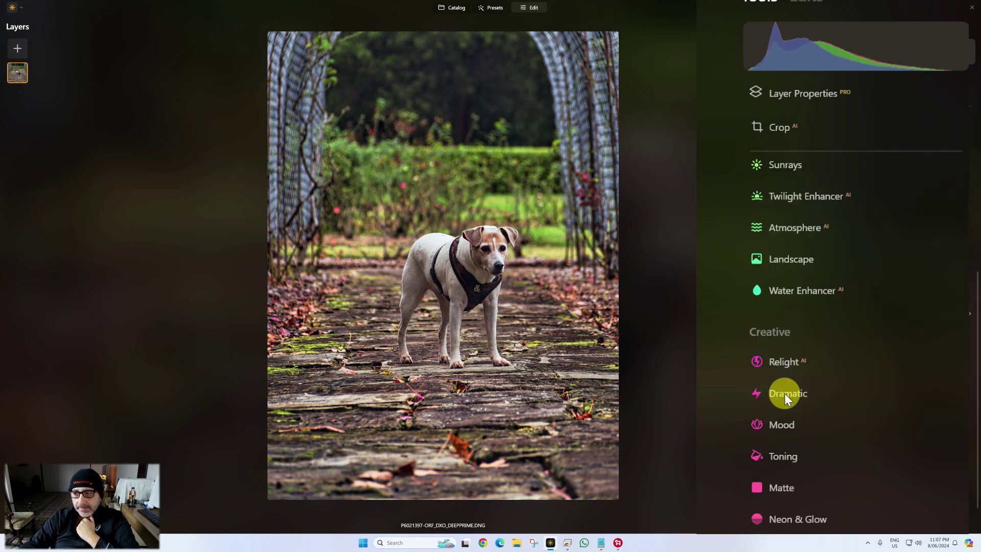
In Develop, set Exposure to 0.26, Smart Contrast to 26 and Highlights to -30, and check the dog close up.
{"action": "scroll", "coordinate": [784, 395], "scroll_direction": "up", "scroll_amount": 8}
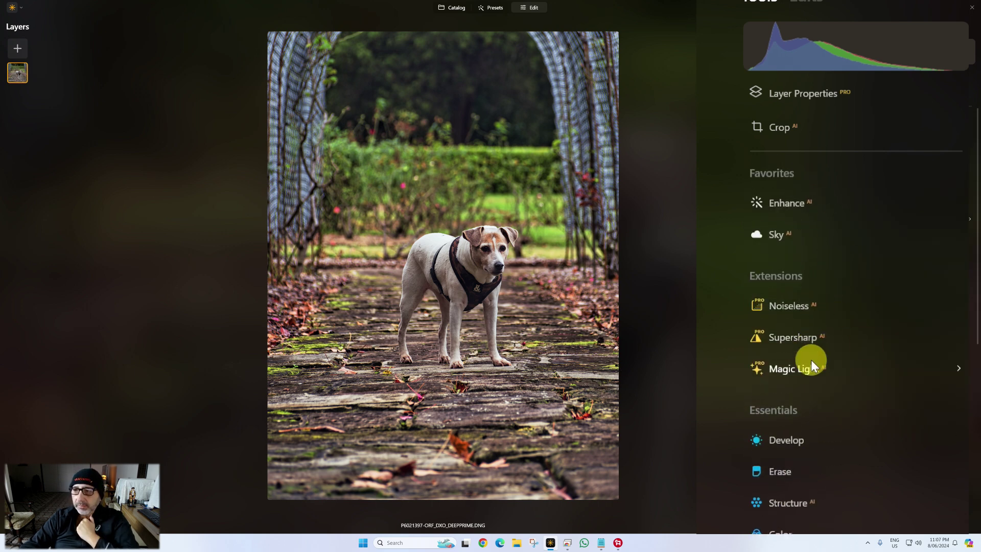
{"action": "left_click", "coordinate": [795, 440]}
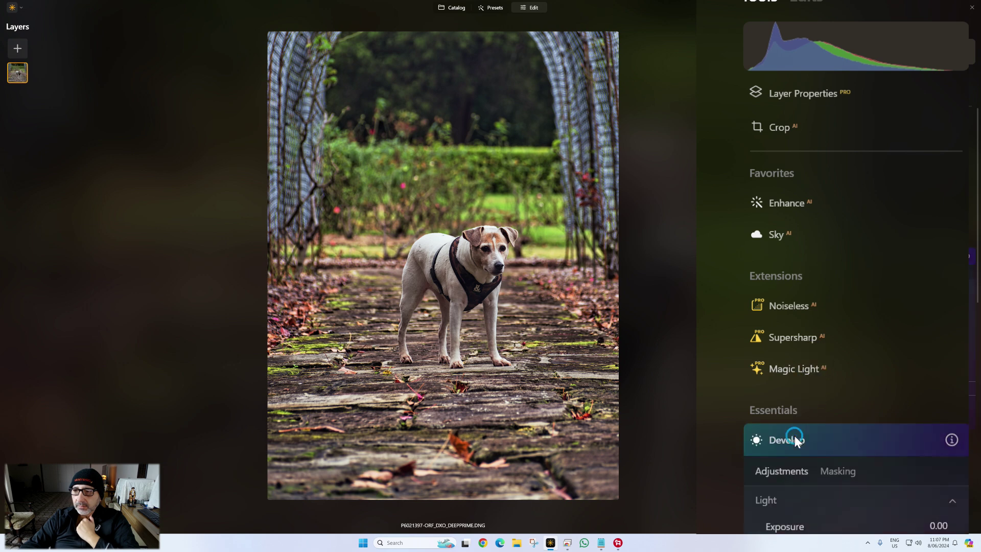
{"action": "left_click", "coordinate": [844, 232]}
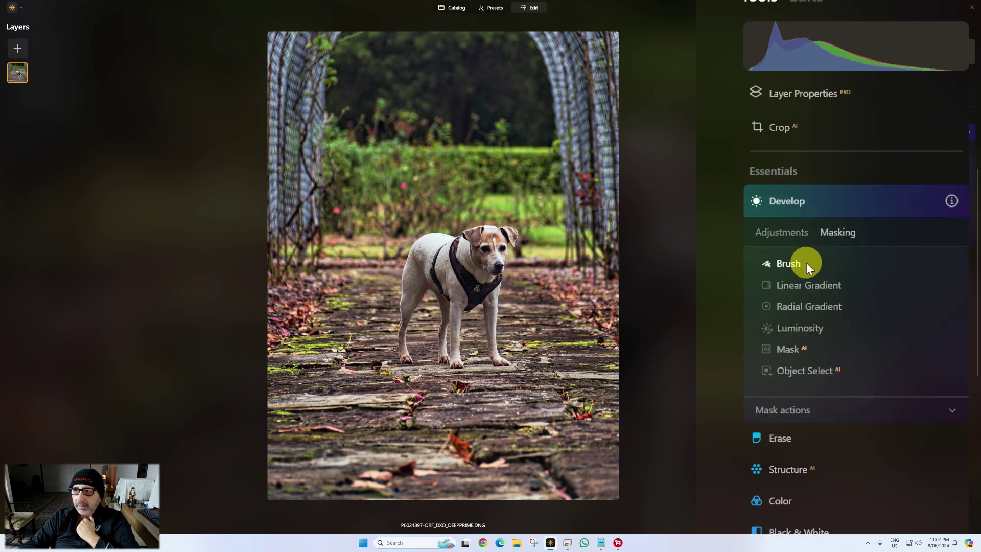
{"action": "left_click", "coordinate": [798, 306]}
{"action": "left_click", "coordinate": [769, 231]}
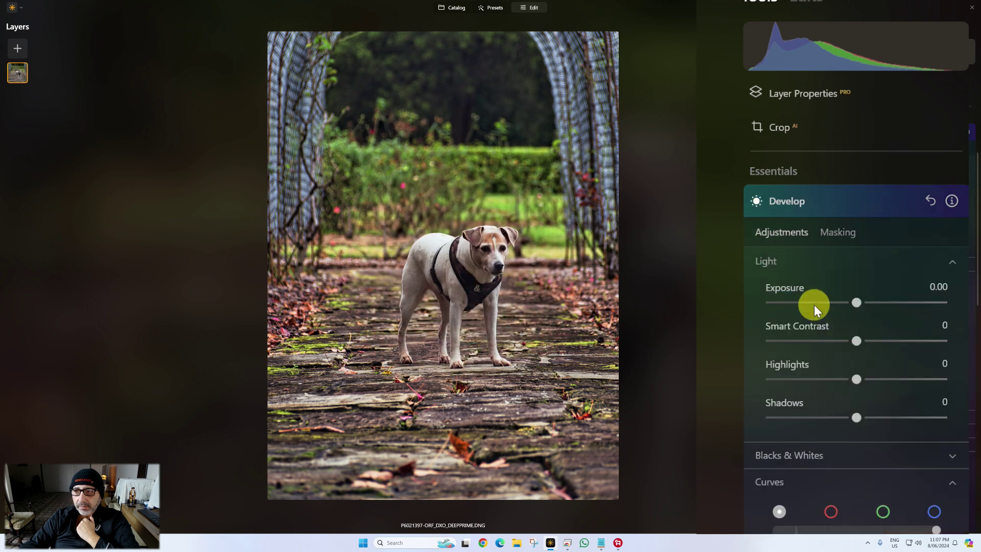
{"action": "left_click_drag", "start_coordinate": [863, 304], "coordinate": [866, 302]}
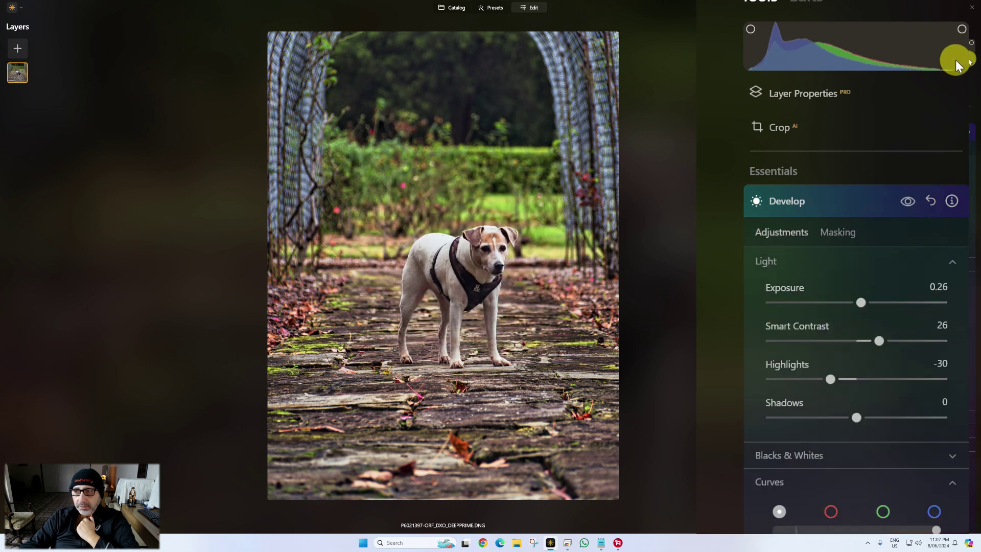
{"action": "left_click", "coordinate": [963, 30]}
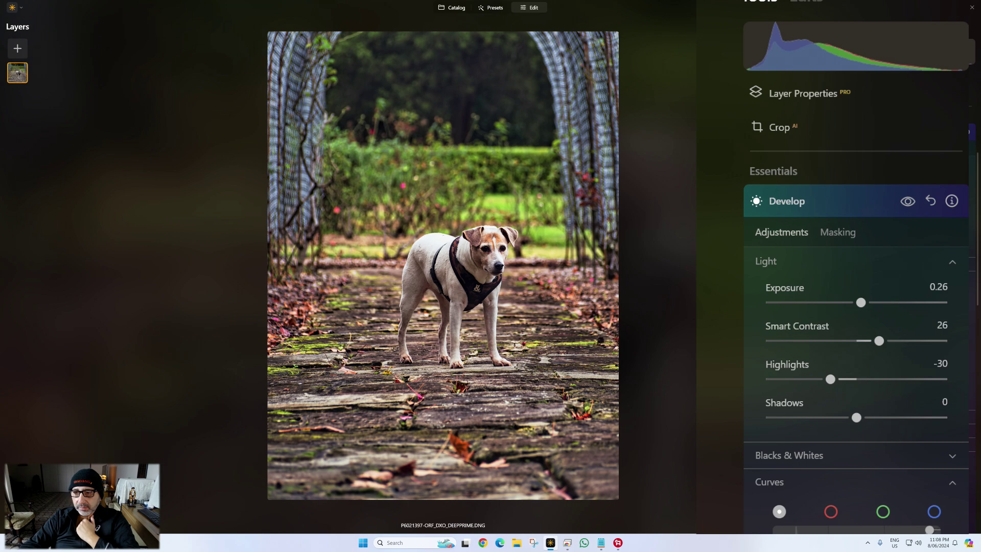
{"action": "left_click", "coordinate": [473, 256]}
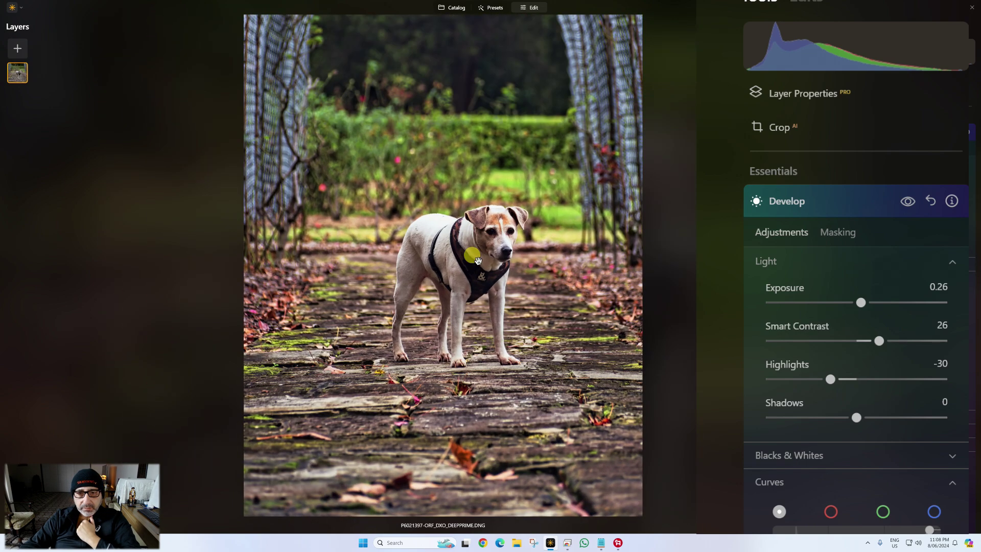
{"action": "left_click", "coordinate": [478, 261]}
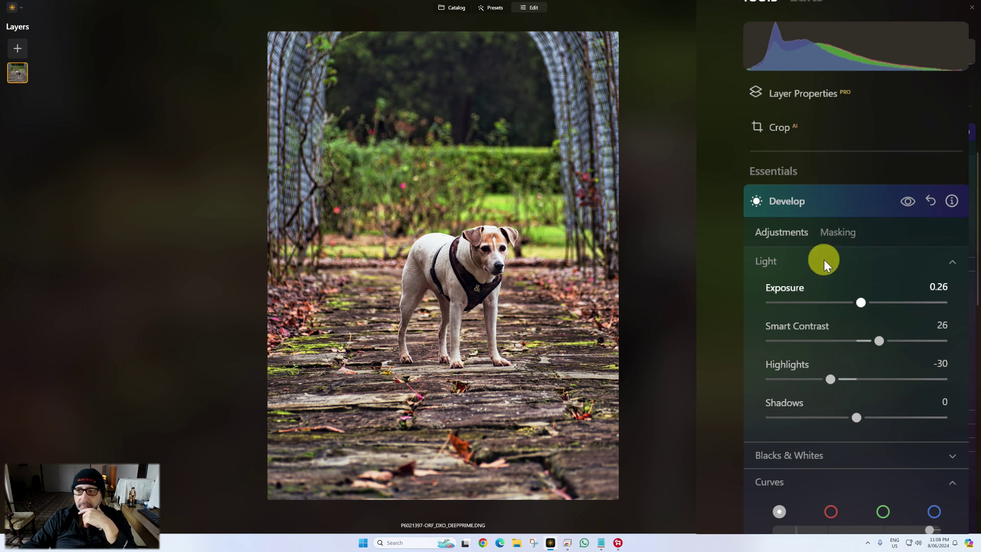
{"action": "left_click", "coordinate": [809, 200]}
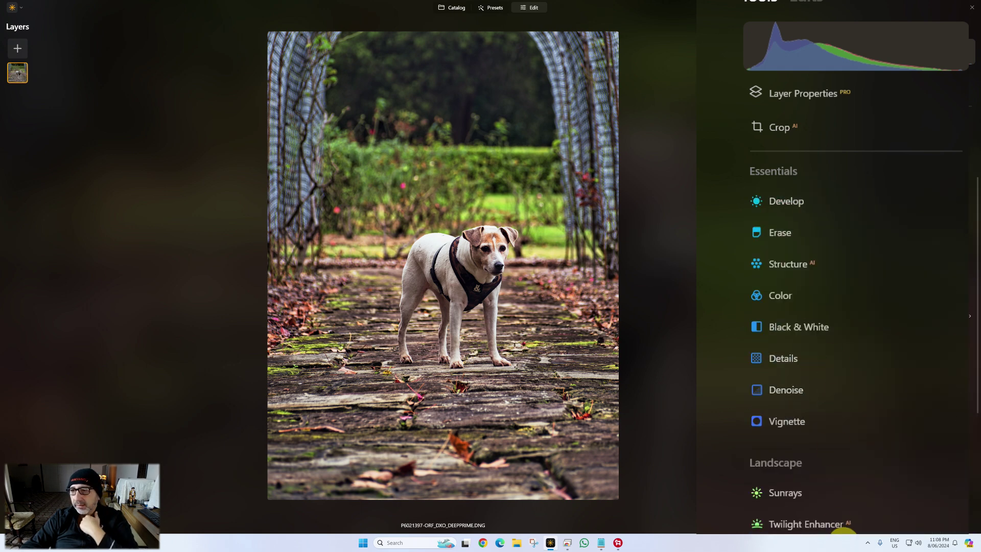
Open the Color tool's HSL Saturation settings and set Green to -36.
{"action": "scroll", "coordinate": [843, 526], "scroll_direction": "down", "scroll_amount": 3}
{"action": "scroll", "coordinate": [849, 531], "scroll_direction": "up", "scroll_amount": 3}
{"action": "scroll", "coordinate": [839, 363], "scroll_direction": "up", "scroll_amount": 2}
{"action": "left_click", "coordinate": [797, 384]}
{"action": "scroll", "coordinate": [818, 317], "scroll_direction": "down", "scroll_amount": 3}
{"action": "left_click", "coordinate": [826, 186]}
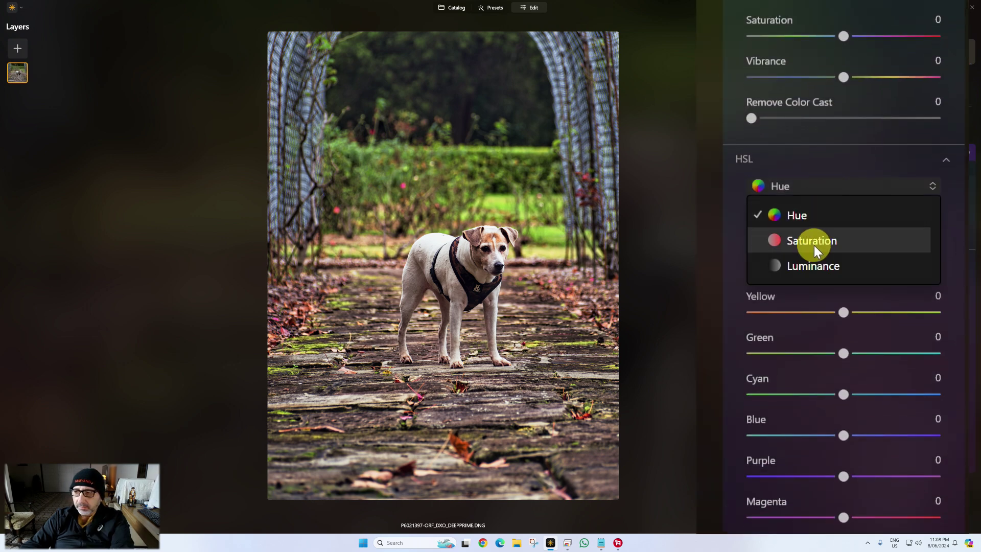
{"action": "left_click", "coordinate": [815, 243]}
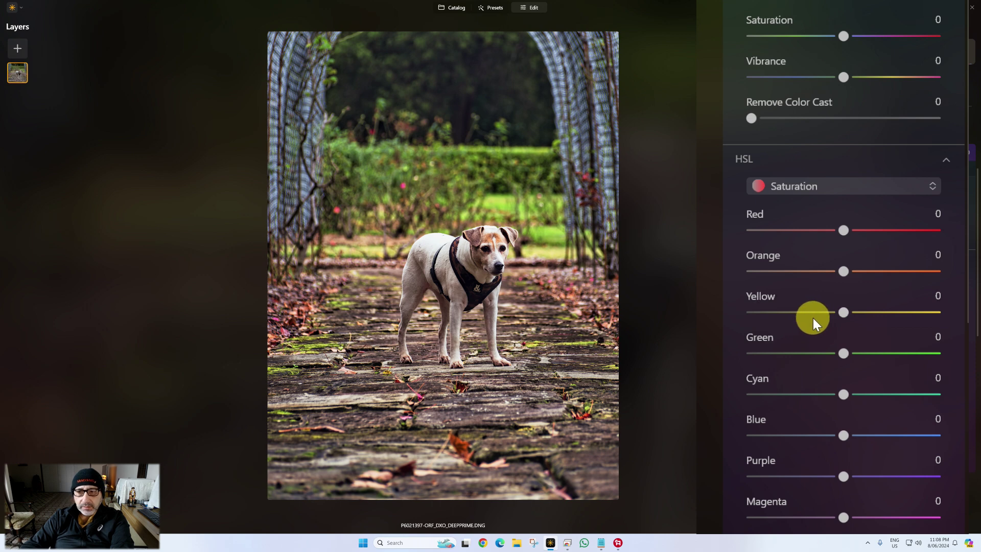
{"action": "left_click_drag", "start_coordinate": [838, 350], "coordinate": [811, 352]}
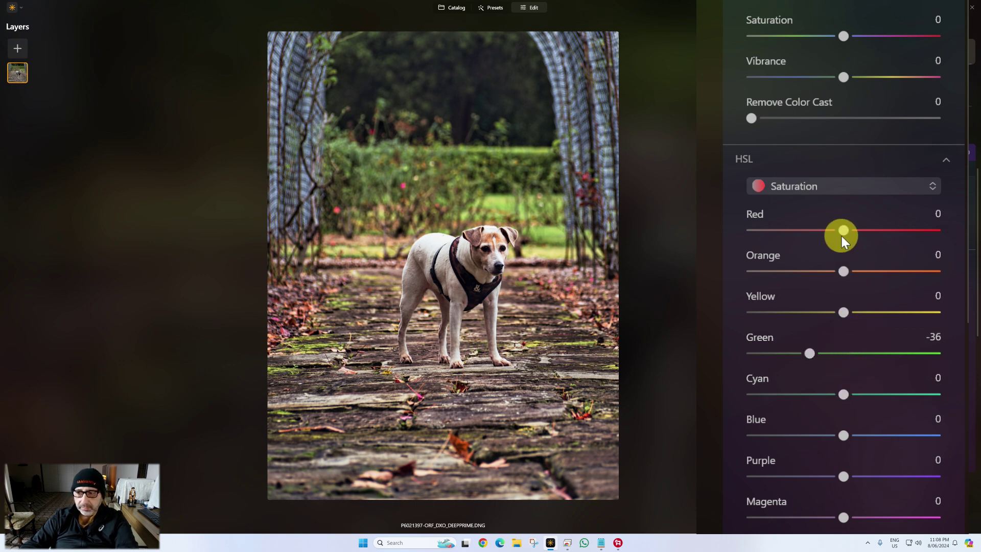
Set the HSL saturation to Red 23, Orange 15 and Yellow -24, and raise Blue moderately.
{"action": "left_click_drag", "start_coordinate": [856, 226], "coordinate": [866, 231]}
{"action": "mouse_move", "coordinate": [843, 272]}
{"action": "left_mouse_down"}
{"action": "mouse_move", "coordinate": [868, 268]}
{"action": "mouse_move", "coordinate": [859, 271]}
{"action": "left_mouse_up"}
{"action": "left_click_drag", "start_coordinate": [844, 312], "coordinate": [820, 316]}
{"action": "mouse_move", "coordinate": [840, 435]}
{"action": "left_mouse_down"}
{"action": "mouse_move", "coordinate": [900, 433]}
{"action": "mouse_move", "coordinate": [825, 434]}
{"action": "left_mouse_up"}
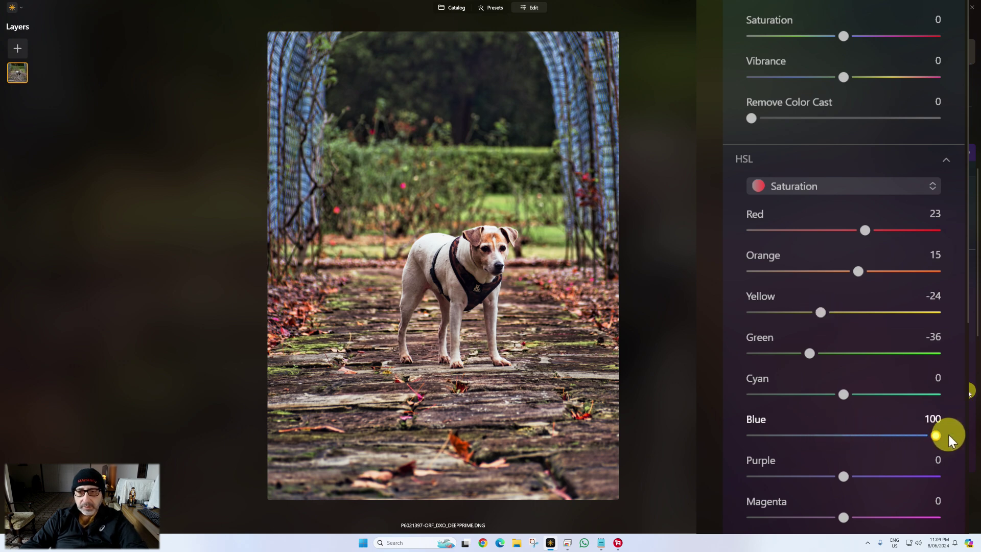
{"action": "left_click_drag", "start_coordinate": [948, 434], "coordinate": [870, 438]}
Switch the HSL adjustment to Luminance and raise Red slightly.
{"action": "left_click", "coordinate": [843, 186]}
{"action": "left_click", "coordinate": [817, 265]}
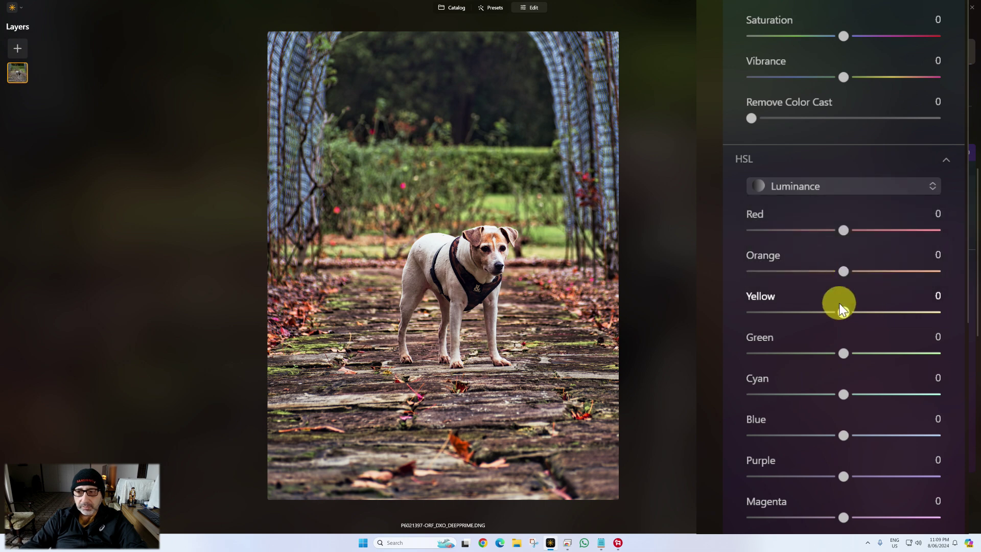
{"action": "left_click_drag", "start_coordinate": [843, 230], "coordinate": [859, 229]}
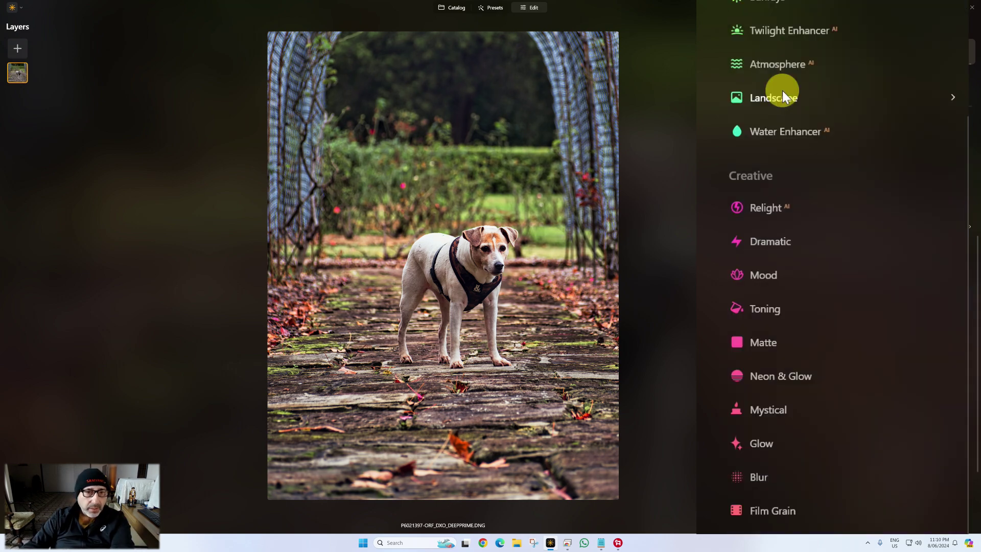
Crop the photo to a square around the dog and apply the crop.
{"action": "scroll", "coordinate": [786, 102], "scroll_direction": "up", "scroll_amount": 8}
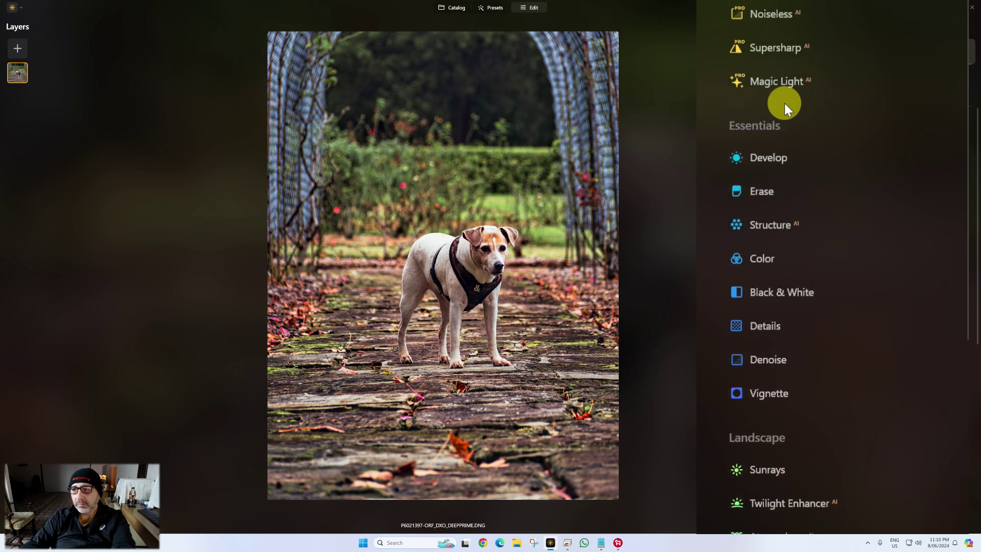
{"action": "scroll", "coordinate": [833, 266], "scroll_direction": "up", "scroll_amount": 4}
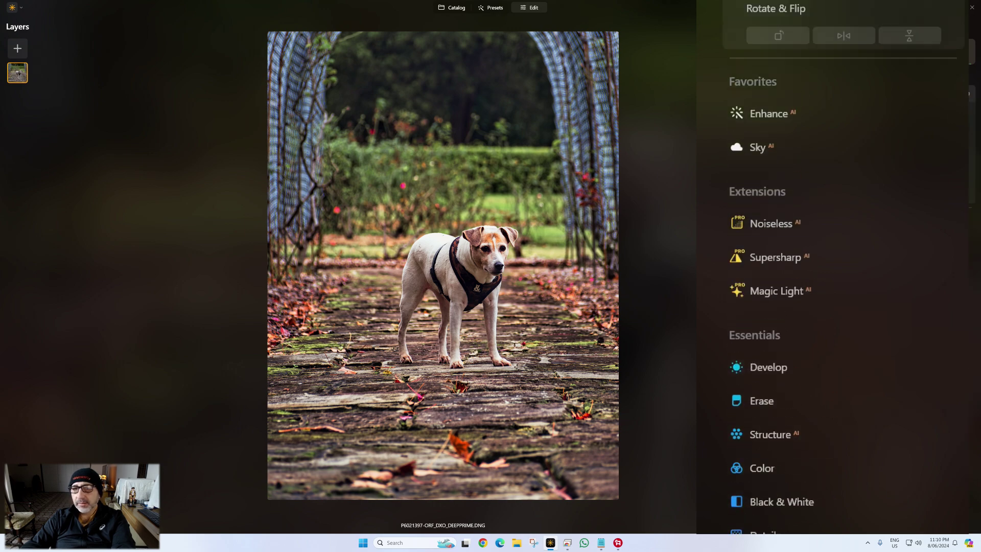
{"action": "left_click", "coordinate": [648, 230]}
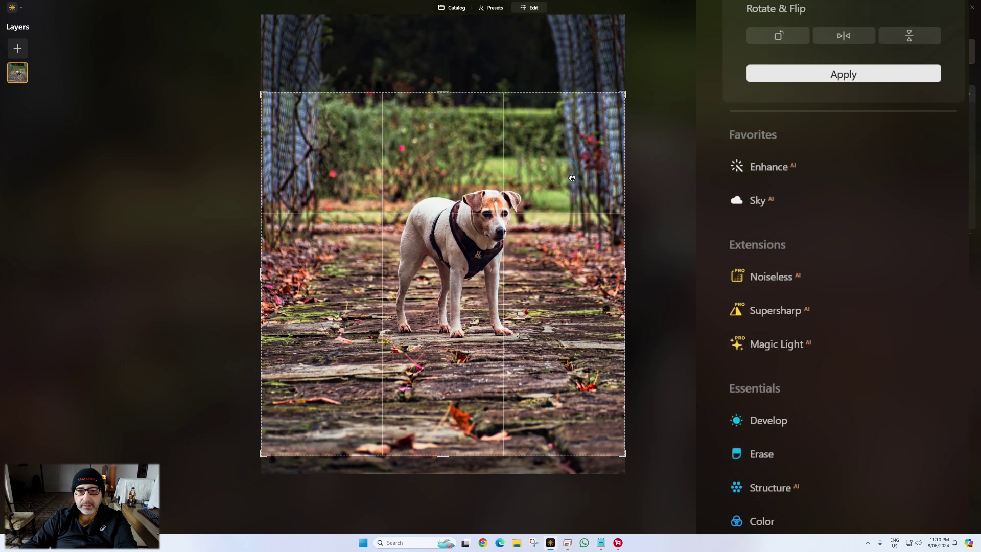
{"action": "left_click", "coordinate": [889, 79]}
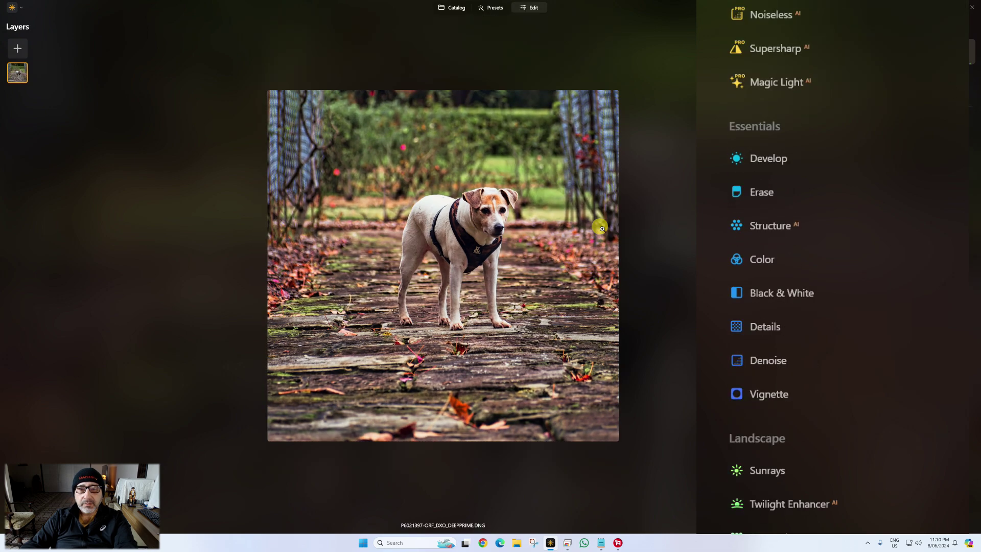
Recrop the photo to a portrait frame of about 3668 × 4890 pixels, reposition the dog within it and apply.
{"action": "left_click", "coordinate": [880, 94]}
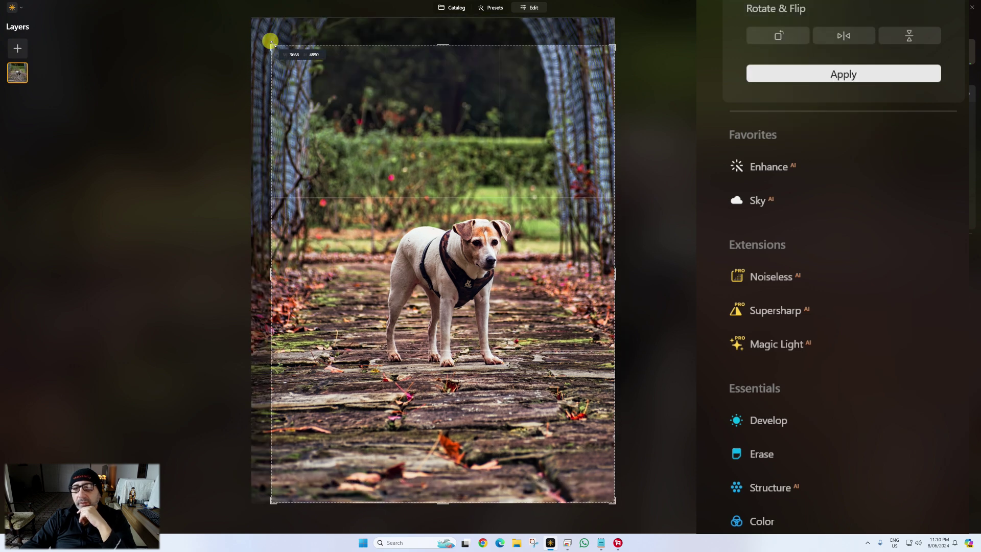
{"action": "left_click", "coordinate": [451, 272]}
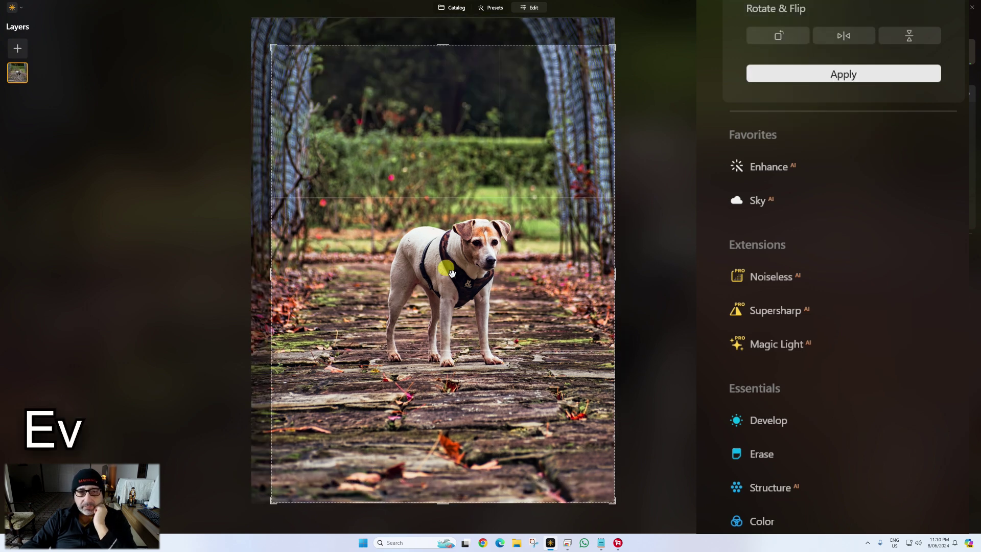
{"action": "mouse_move", "coordinate": [452, 274]}
{"action": "left_mouse_down"}
{"action": "mouse_move", "coordinate": [452, 288]}
{"action": "mouse_move", "coordinate": [445, 276]}
{"action": "left_mouse_up"}
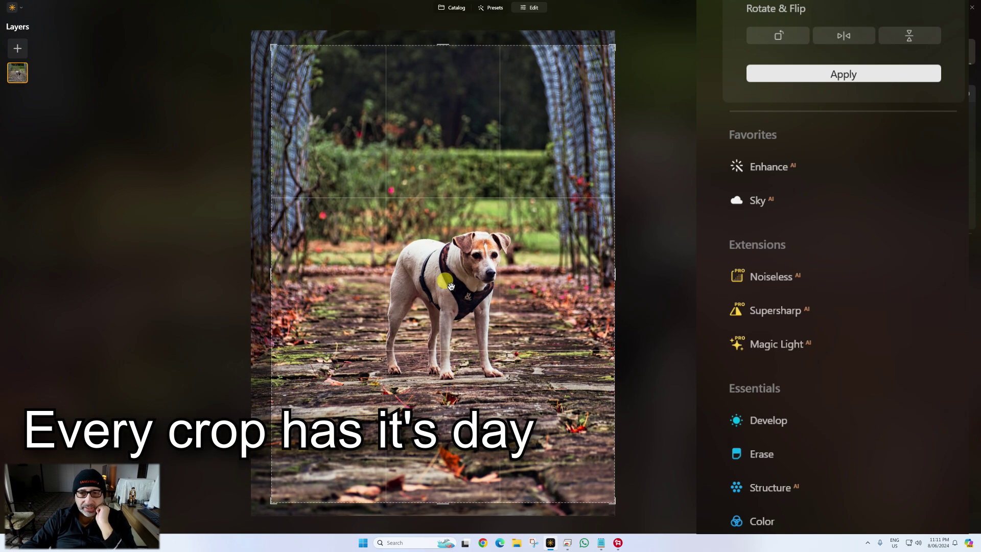
{"action": "key", "text": "Return"}
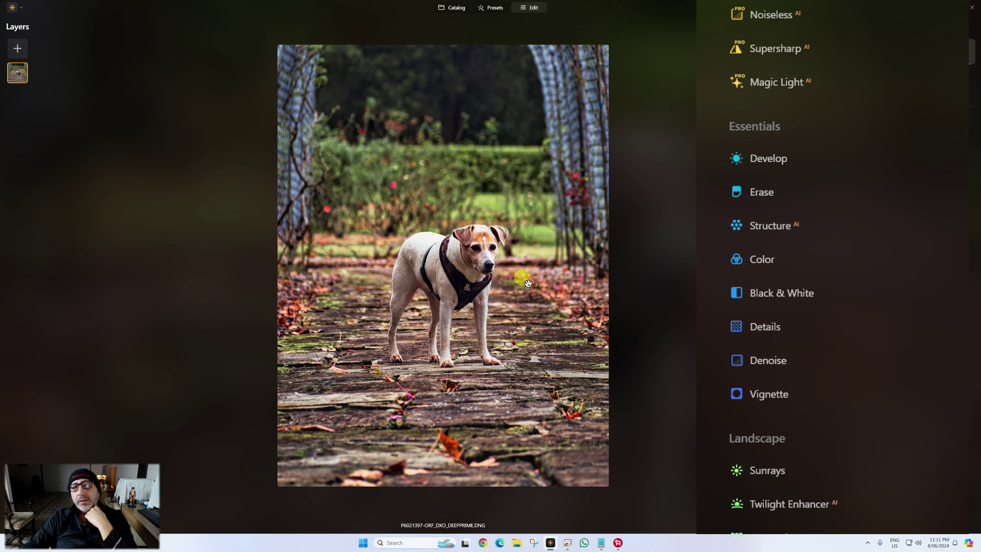
Reopen the crop, shift the picture slightly within the frame and apply it.
{"action": "key", "text": "c"}
{"action": "mouse_move", "coordinate": [471, 207]}
{"action": "left_mouse_down"}
{"action": "mouse_move", "coordinate": [477, 215]}
{"action": "mouse_move", "coordinate": [468, 208]}
{"action": "mouse_move", "coordinate": [698, 166]}
{"action": "mouse_move", "coordinate": [817, 114]}
{"action": "mouse_move", "coordinate": [824, 131]}
{"action": "left_mouse_up"}
{"action": "left_click", "coordinate": [841, 76]}
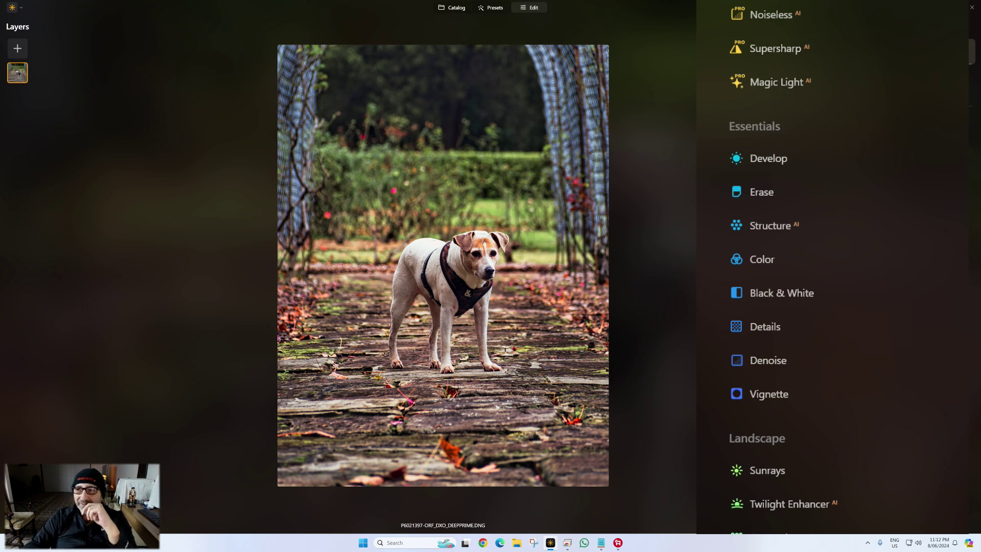
Return to the catalog and compare P6021433, the photo of the tree roots by the water, before and after editing.
{"action": "scroll", "coordinate": [818, 255], "scroll_direction": "down", "scroll_amount": 10}
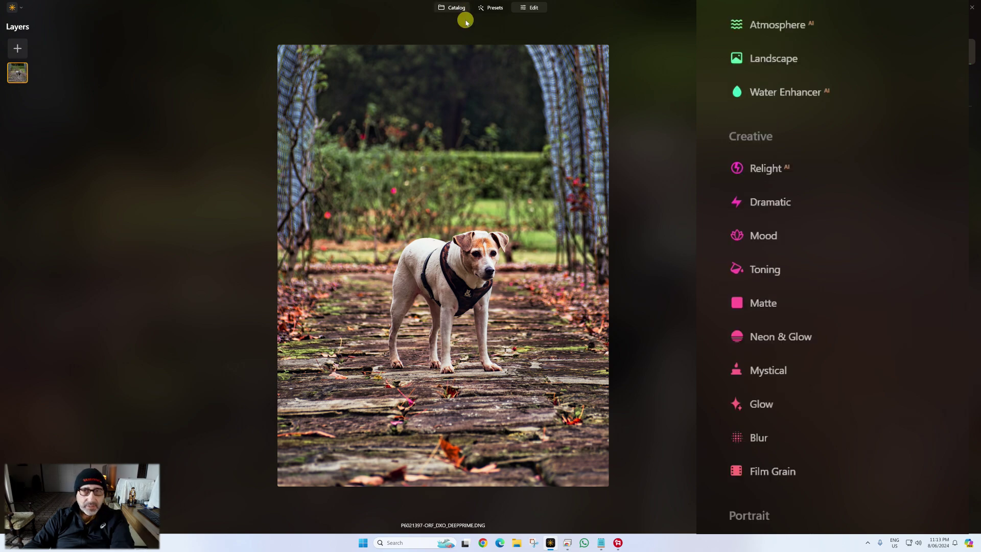
{"action": "left_click", "coordinate": [454, 7]}
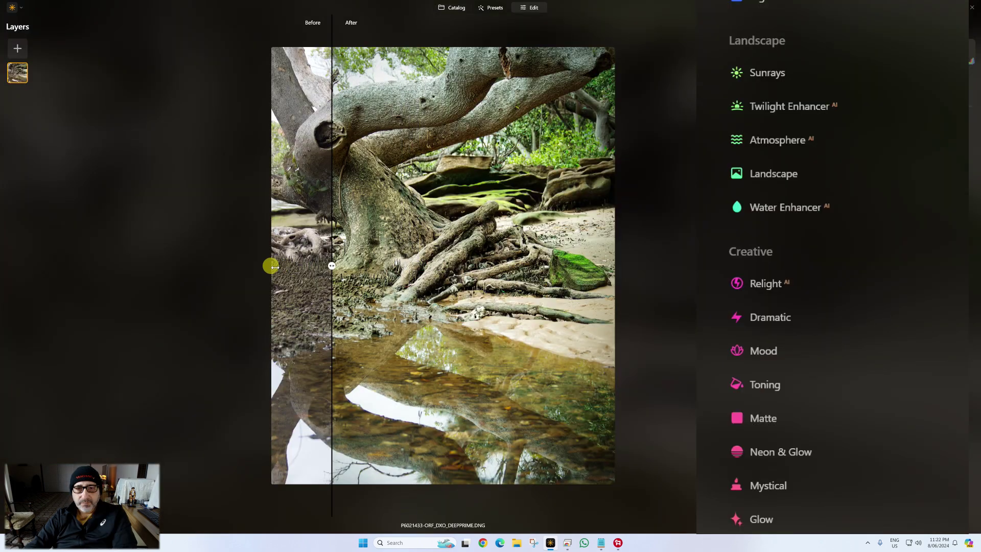
{"action": "left_click_drag", "start_coordinate": [269, 265], "coordinate": [160, 272]}
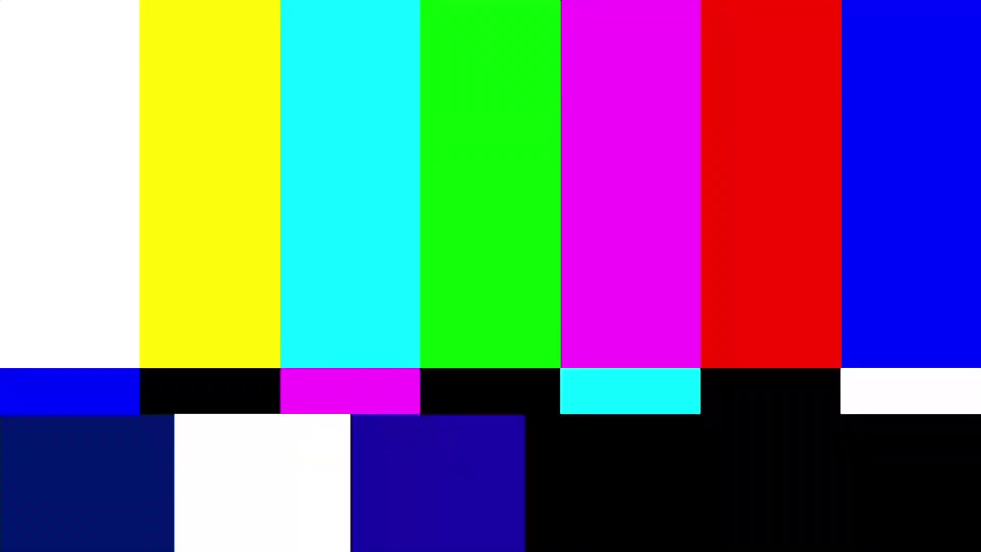